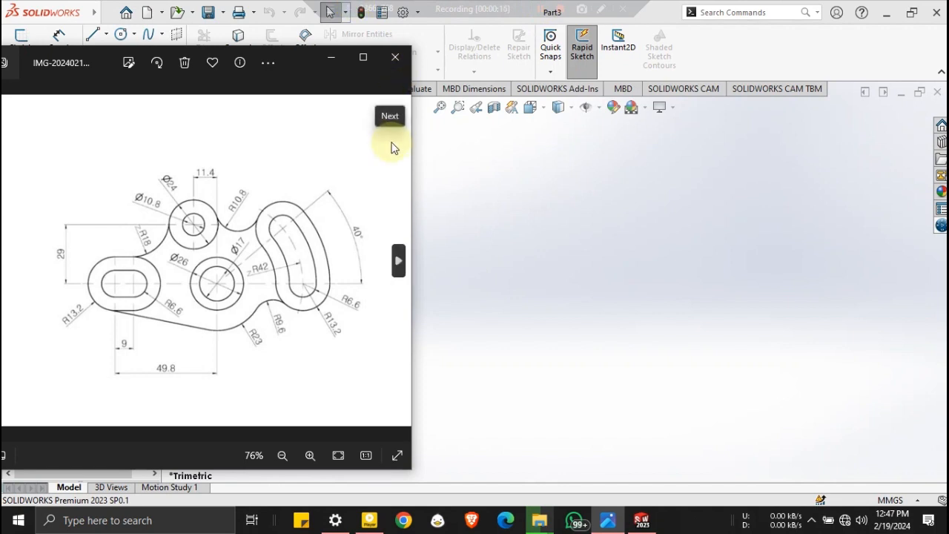
Start a new sketch on the Front Plane and consult the reference drawing.
{"action": "left_click", "coordinate": [531, 240]}
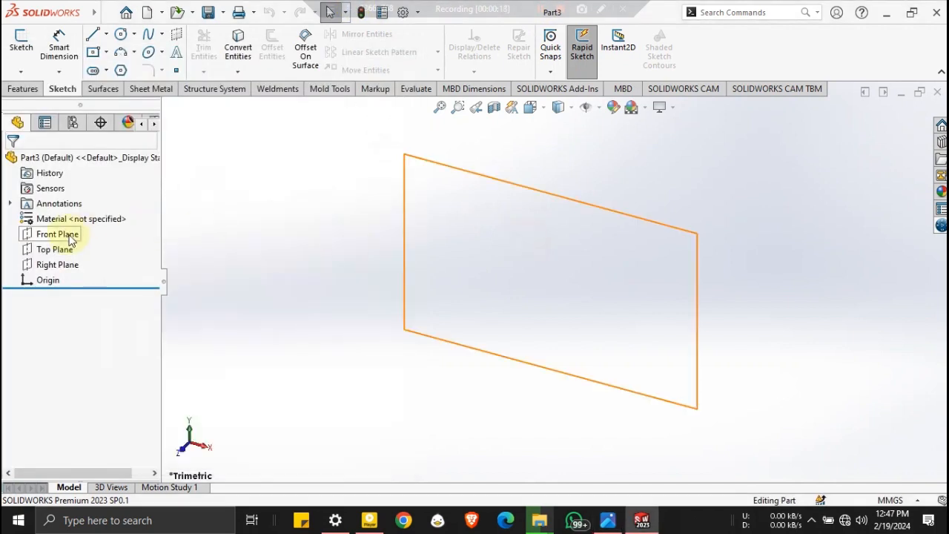
{"action": "left_click", "coordinate": [69, 235]}
{"action": "left_click", "coordinate": [83, 214]}
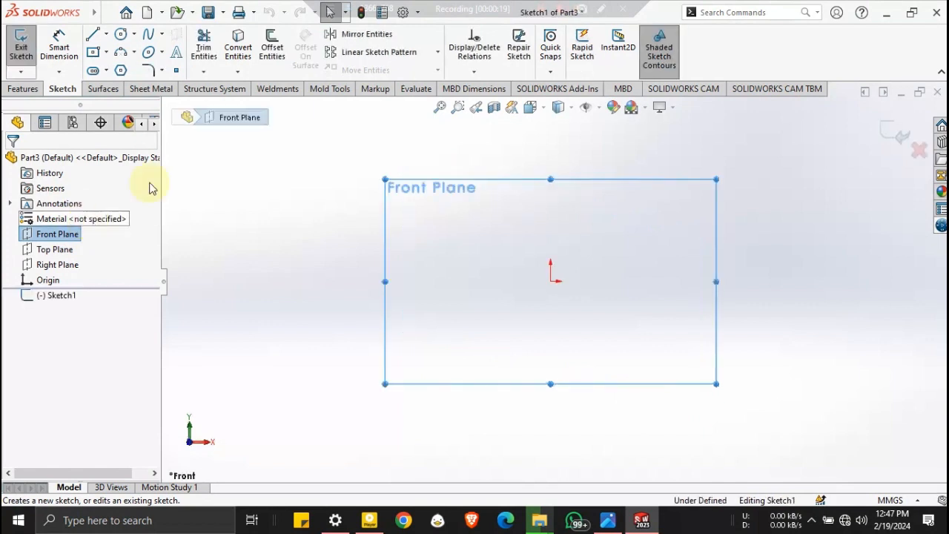
{"action": "left_click", "coordinate": [607, 520]}
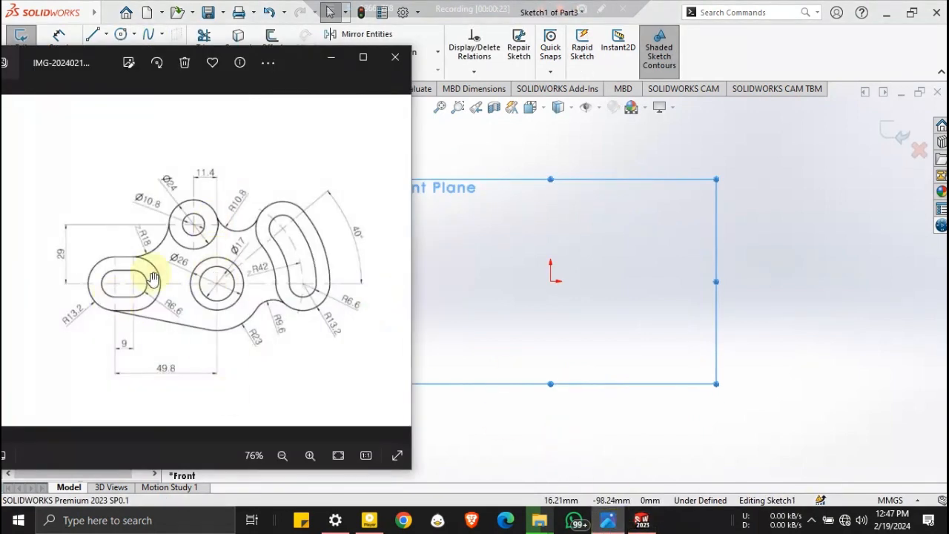
{"action": "left_click", "coordinate": [324, 64]}
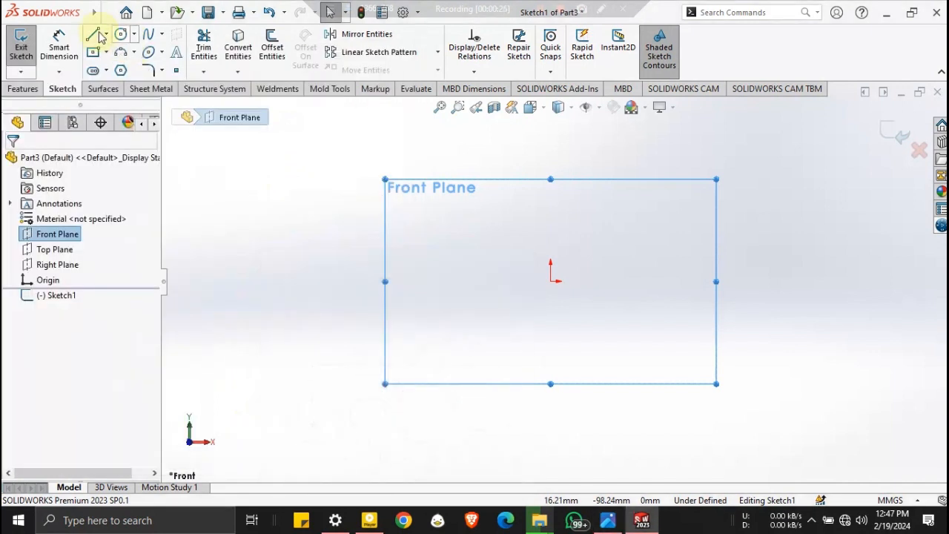
{"action": "left_click", "coordinate": [93, 35]}
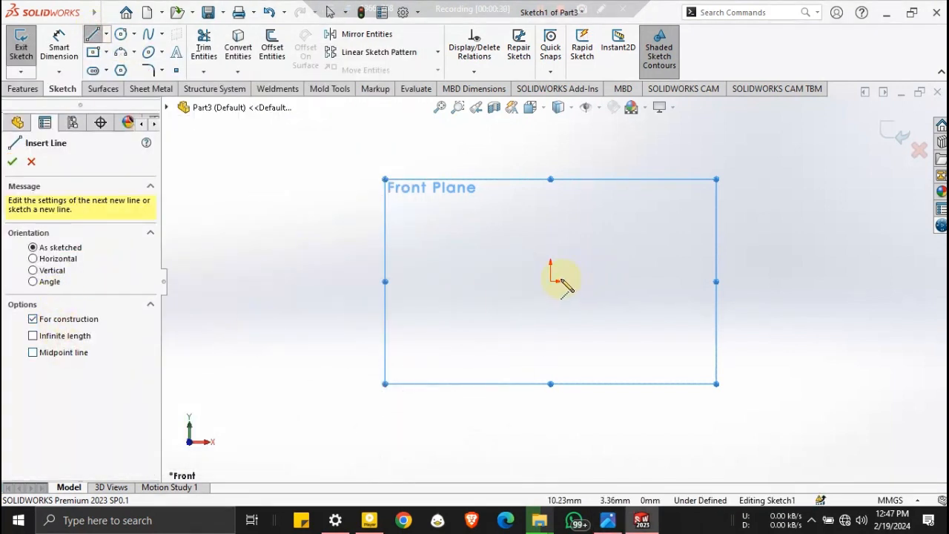
{"action": "left_click_drag", "start_coordinate": [550, 280], "coordinate": [546, 158]}
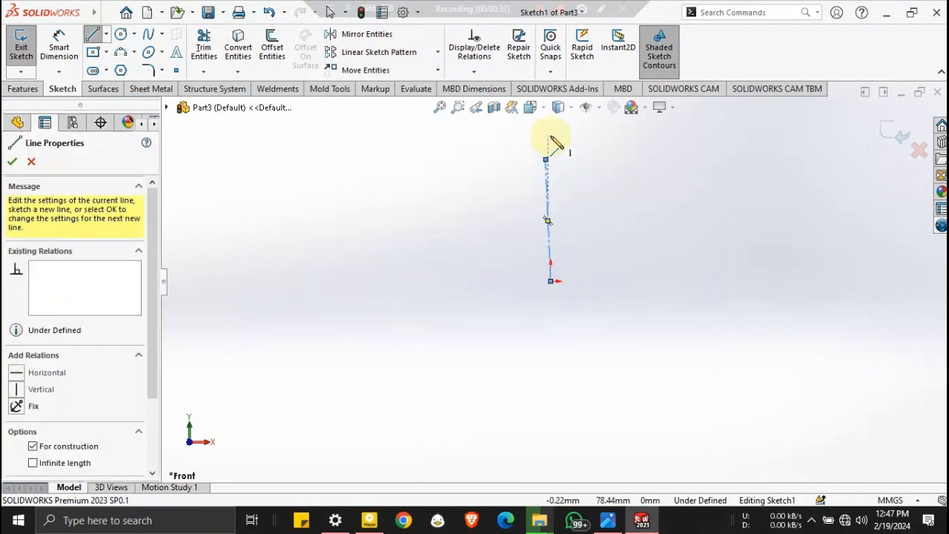
{"action": "key", "text": "Escape"}
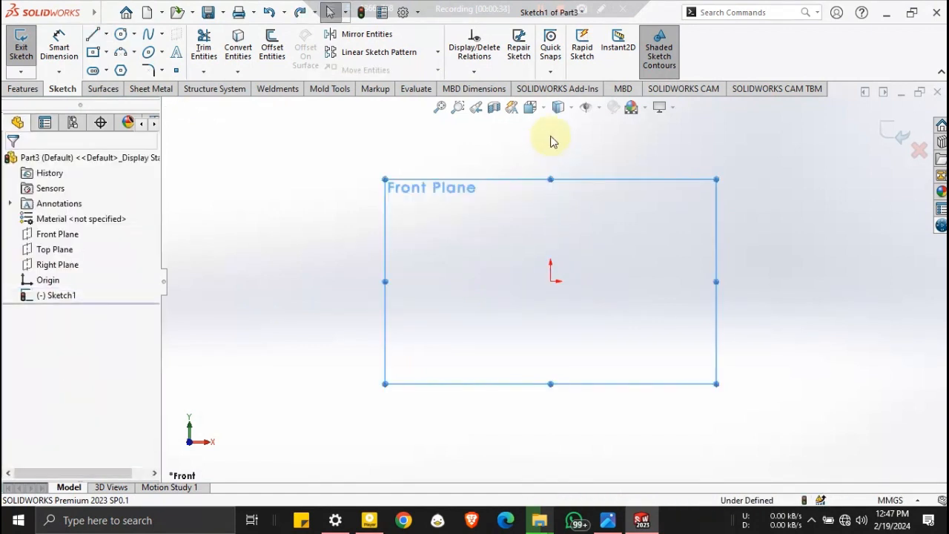
Draw a vertical and a horizontal construction midpoint line through the origin, the horizontal one reaching about 100 mm to each side.
{"action": "left_click", "coordinate": [93, 34]}
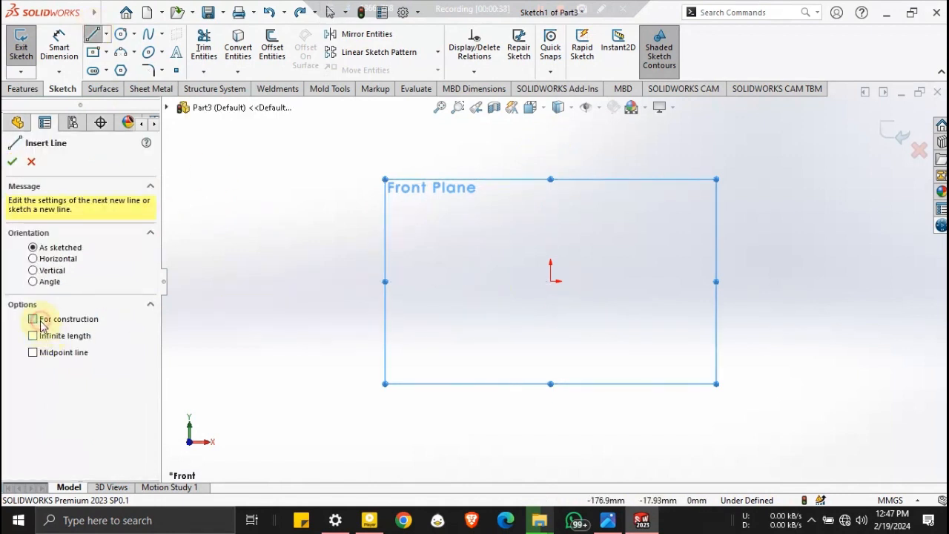
{"action": "left_click", "coordinate": [59, 353]}
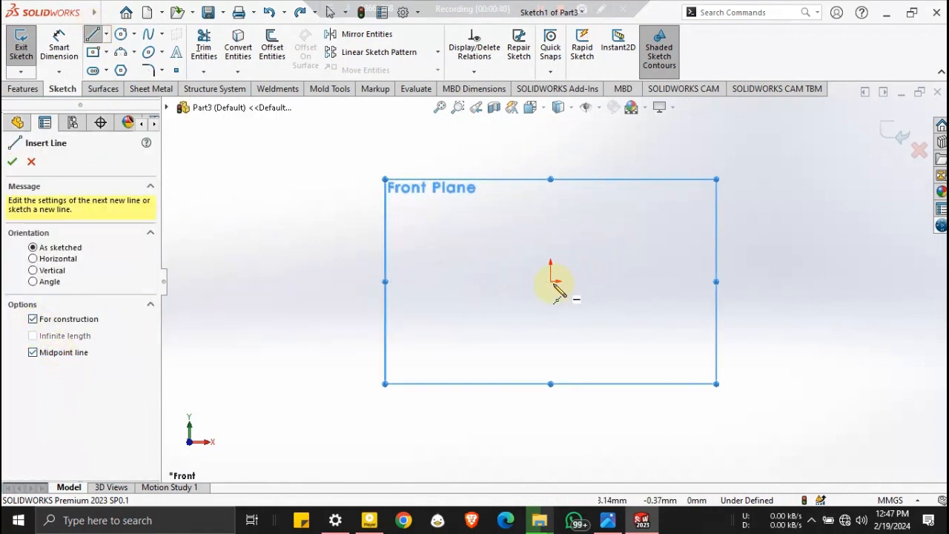
{"action": "left_click", "coordinate": [552, 283]}
{"action": "left_click", "coordinate": [551, 158]}
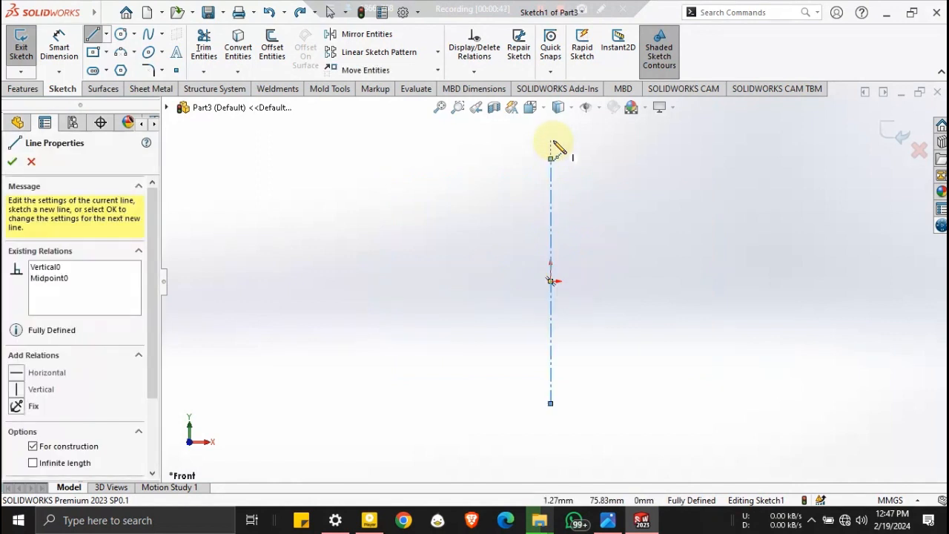
{"action": "left_click", "coordinate": [550, 281]}
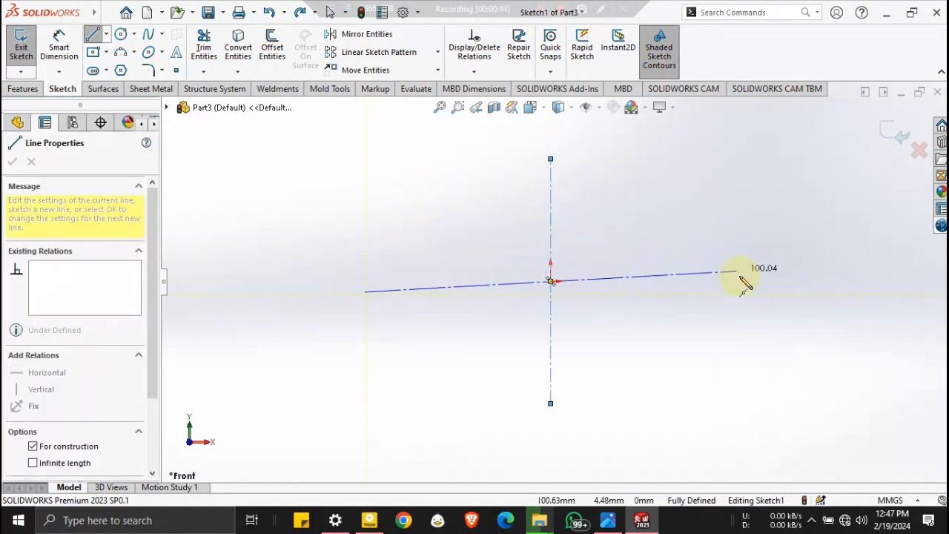
{"action": "left_click", "coordinate": [741, 281]}
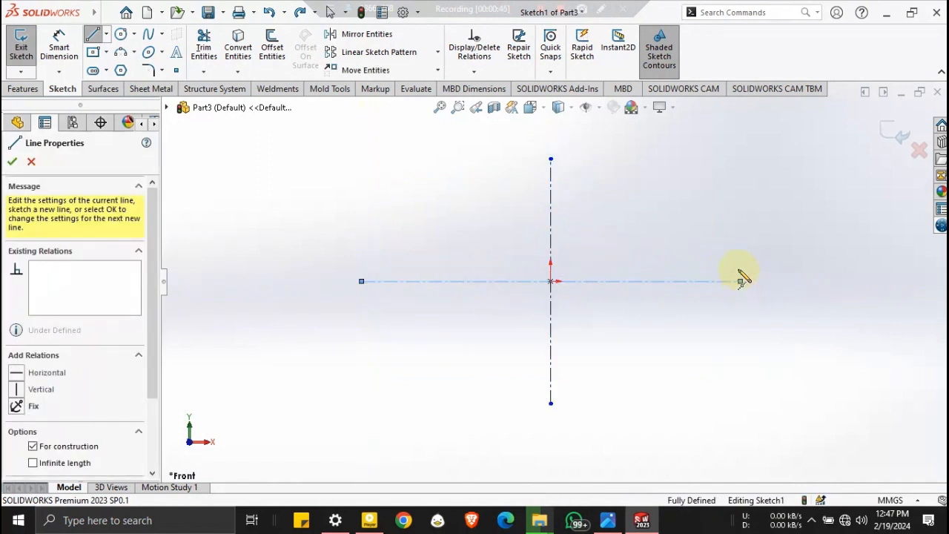
{"action": "key", "text": "Escape"}
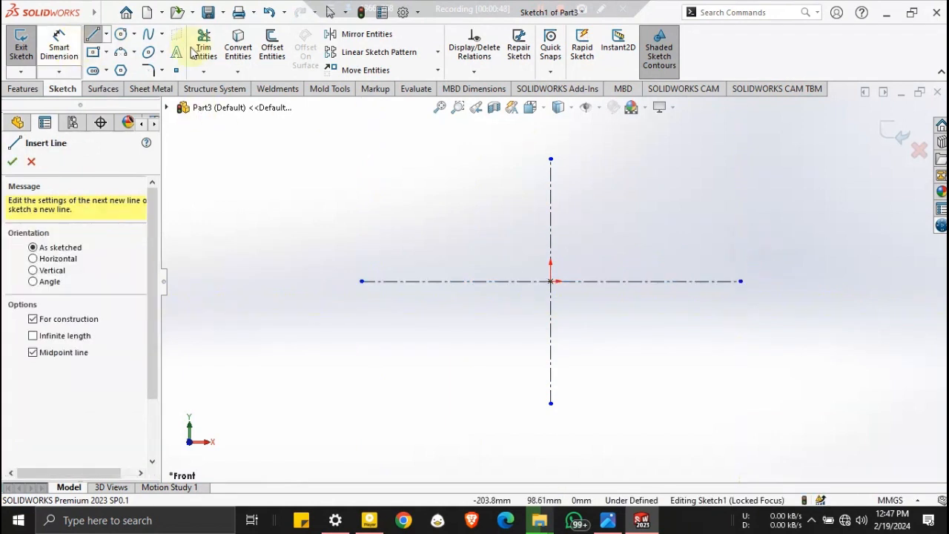
{"action": "left_click", "coordinate": [552, 281]}
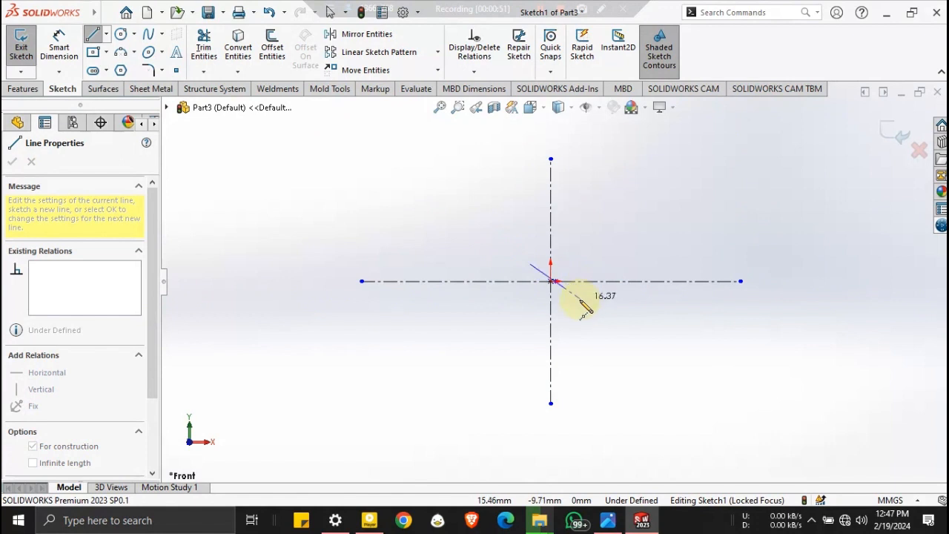
{"action": "key", "text": "Escape"}
{"action": "key", "text": "Escape"}
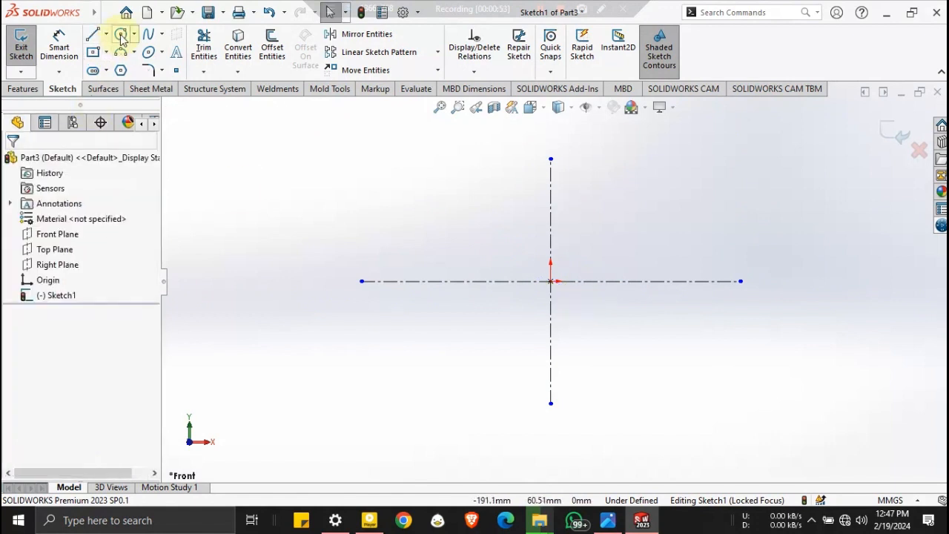
Sketch a circle about 45 mm in diameter centred on the origin.
{"action": "left_click", "coordinate": [122, 37]}
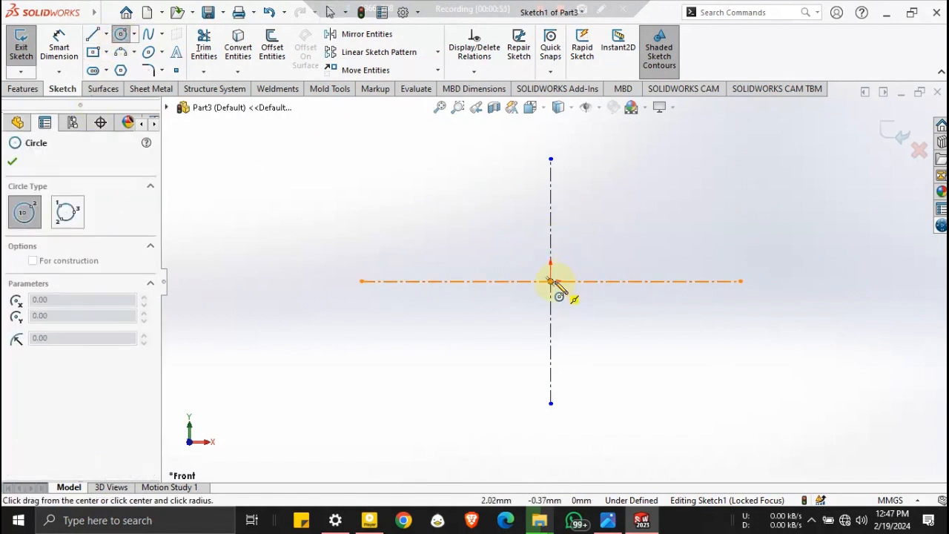
{"action": "left_click", "coordinate": [550, 282]}
{"action": "left_click", "coordinate": [580, 252]}
{"action": "left_click", "coordinate": [607, 521]}
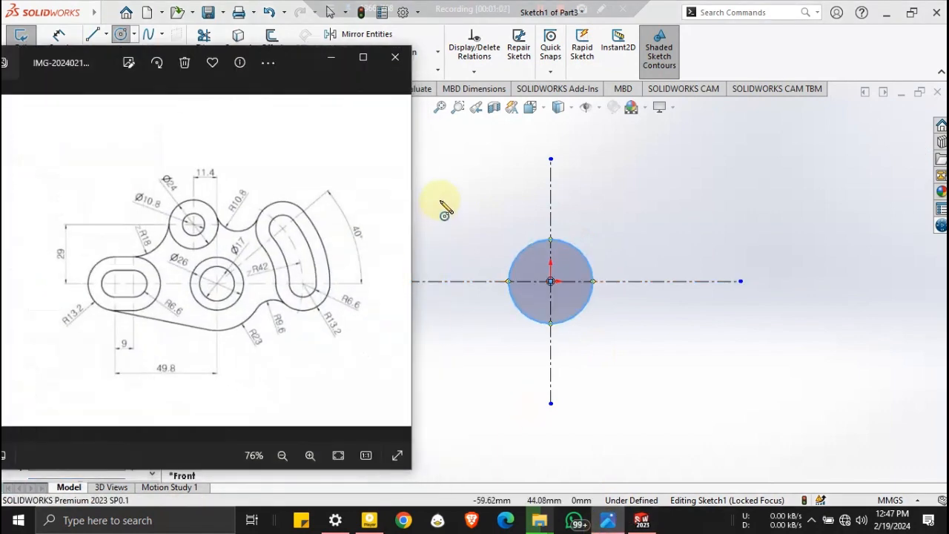
{"action": "left_click", "coordinate": [551, 281]}
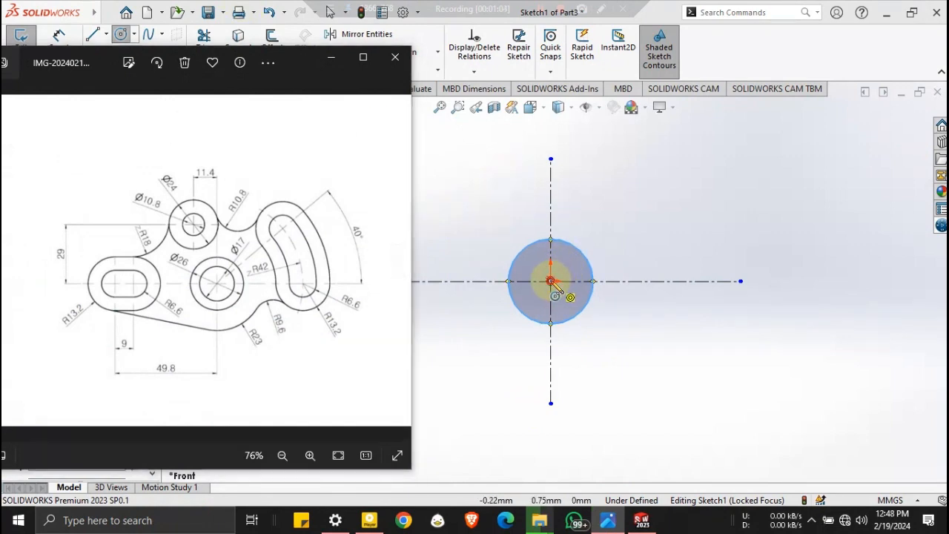
{"action": "left_click", "coordinate": [578, 224]}
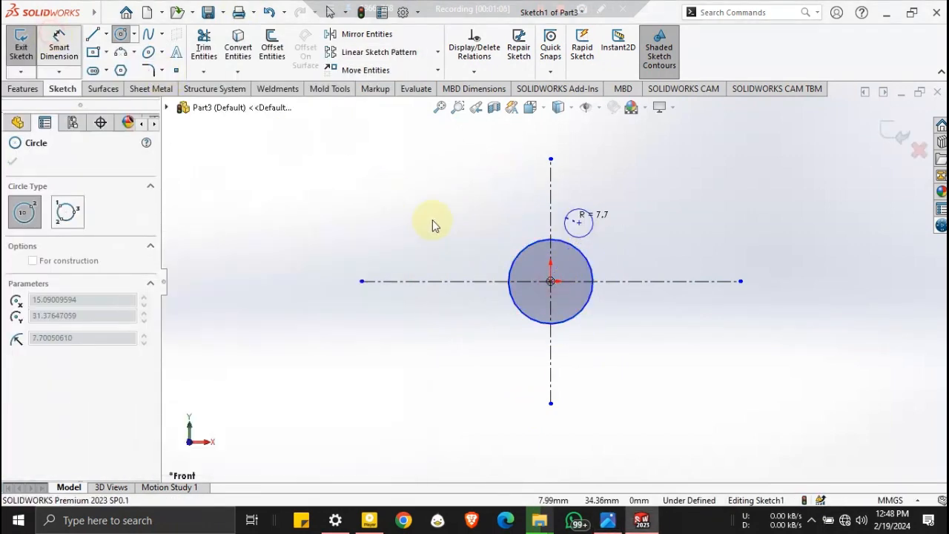
{"action": "key", "text": "Escape"}
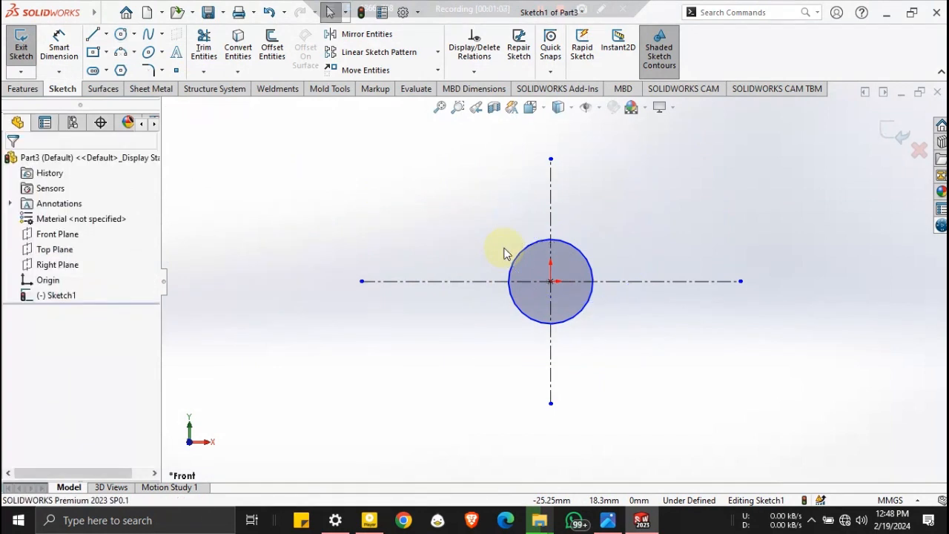
{"action": "left_click", "coordinate": [57, 52]}
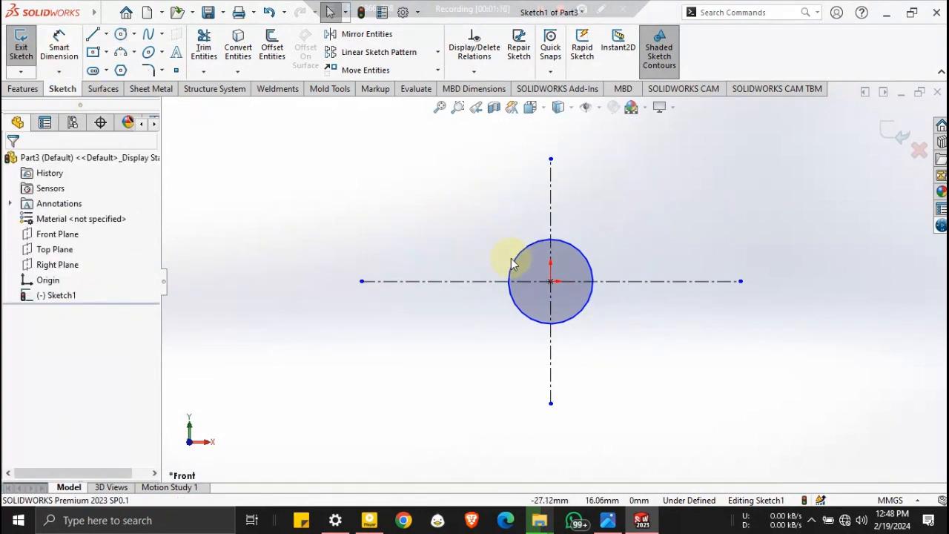
Sketch a second, larger circle around the first one, also centred on the origin.
{"action": "left_click", "coordinate": [119, 36]}
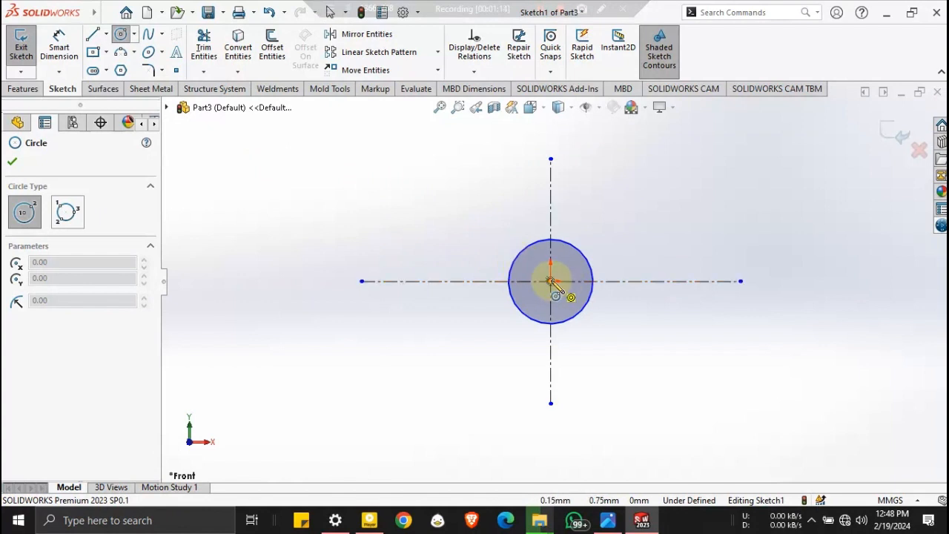
{"action": "left_click", "coordinate": [550, 281]}
{"action": "left_click", "coordinate": [487, 209]}
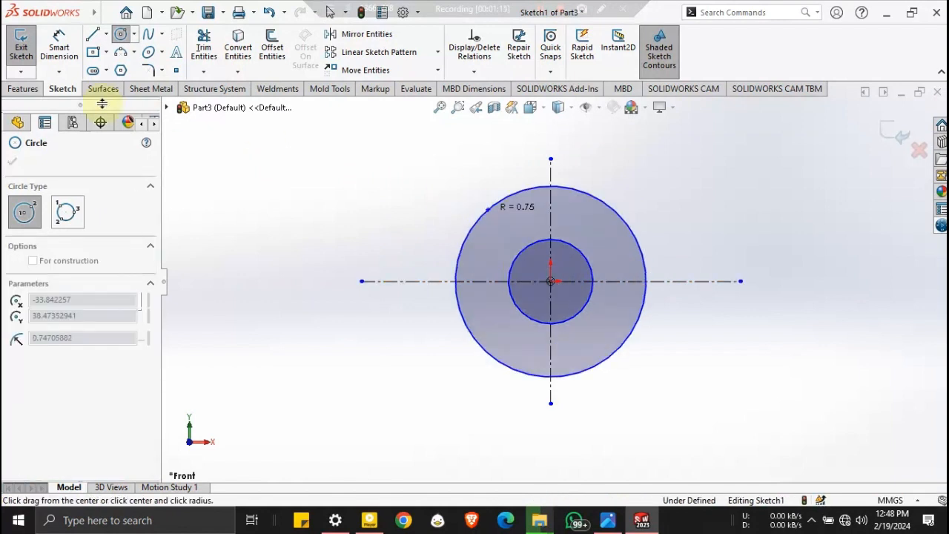
Dimension the inner circle with a diameter of 17 mm.
{"action": "left_click", "coordinate": [58, 52]}
{"action": "left_click", "coordinate": [510, 273]}
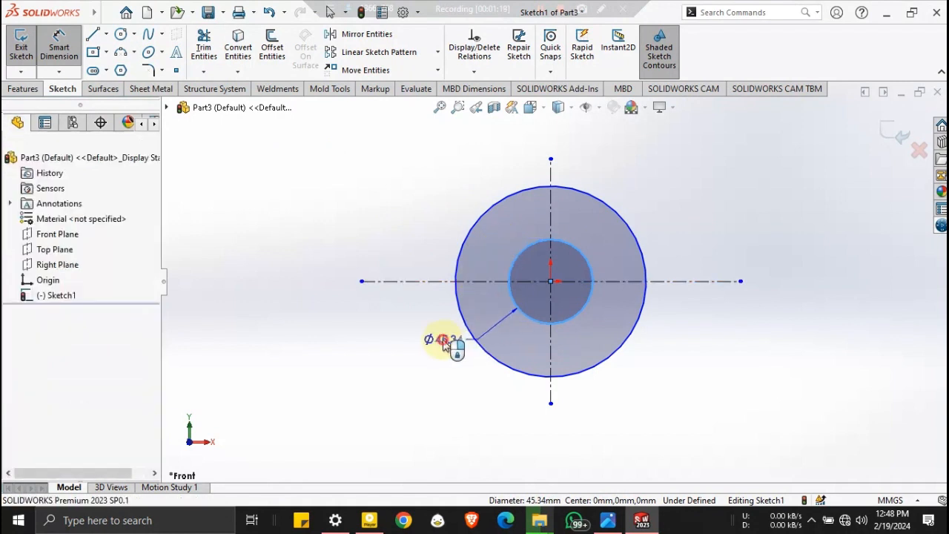
{"action": "left_click", "coordinate": [445, 346]}
{"action": "type", "text": "17"}
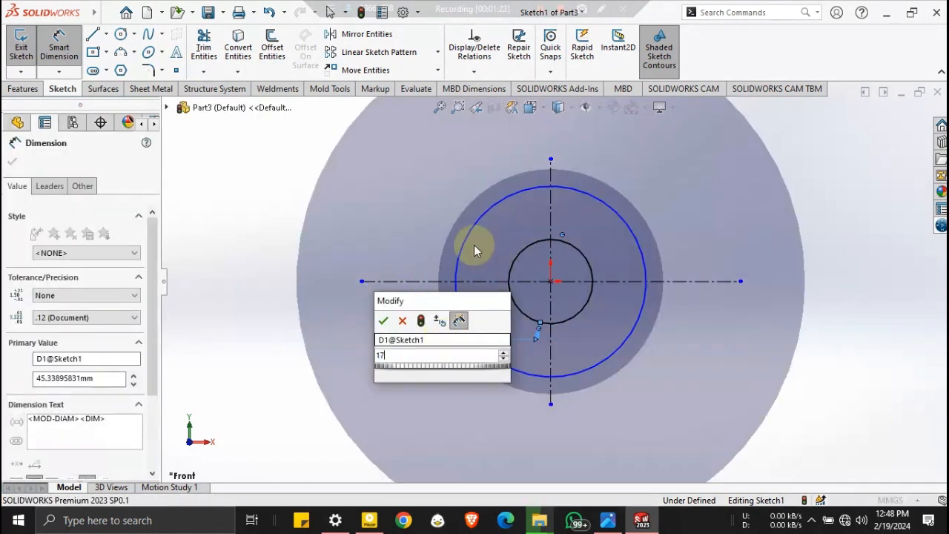
{"action": "key", "text": "Return"}
Dimension the outer circle with a diameter of 26 mm.
{"action": "left_click", "coordinate": [464, 246]}
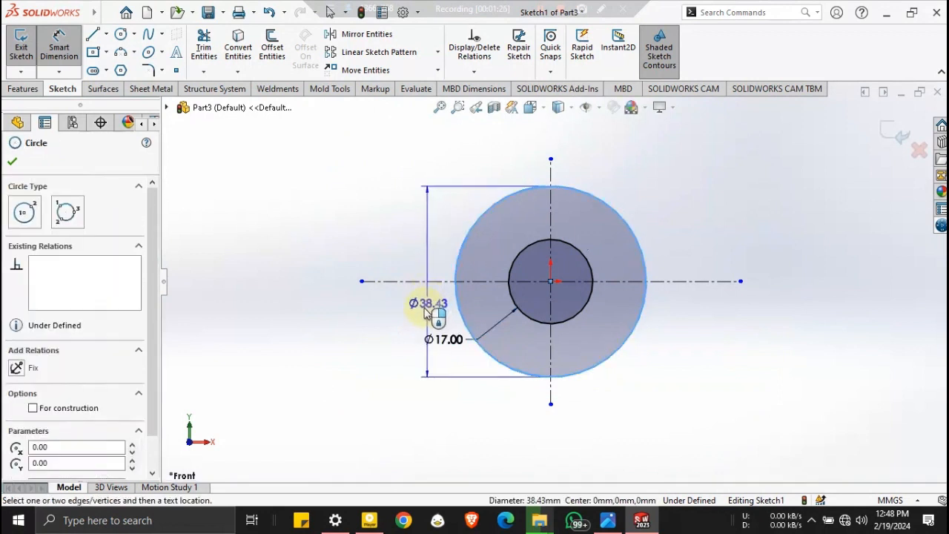
{"action": "left_click", "coordinate": [438, 385]}
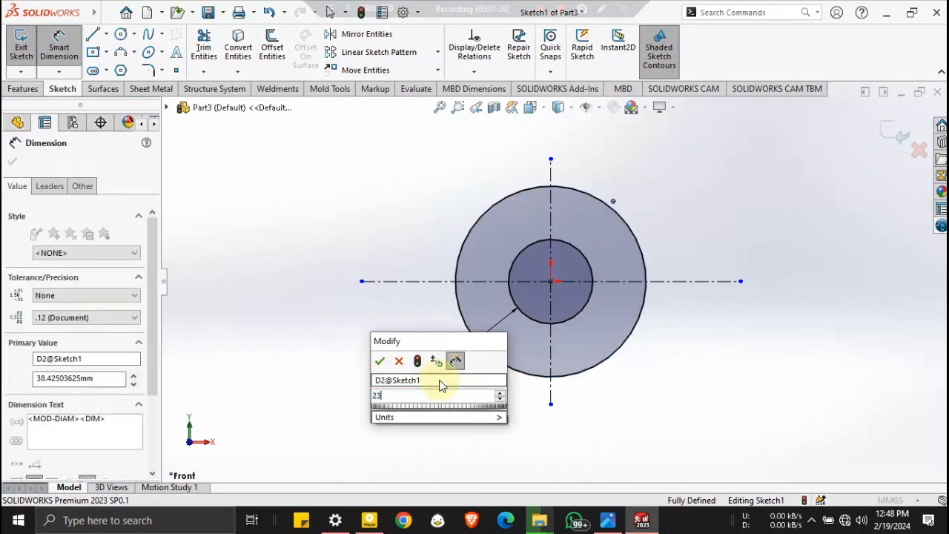
{"action": "type", "text": "26"}
{"action": "key", "text": "Return"}
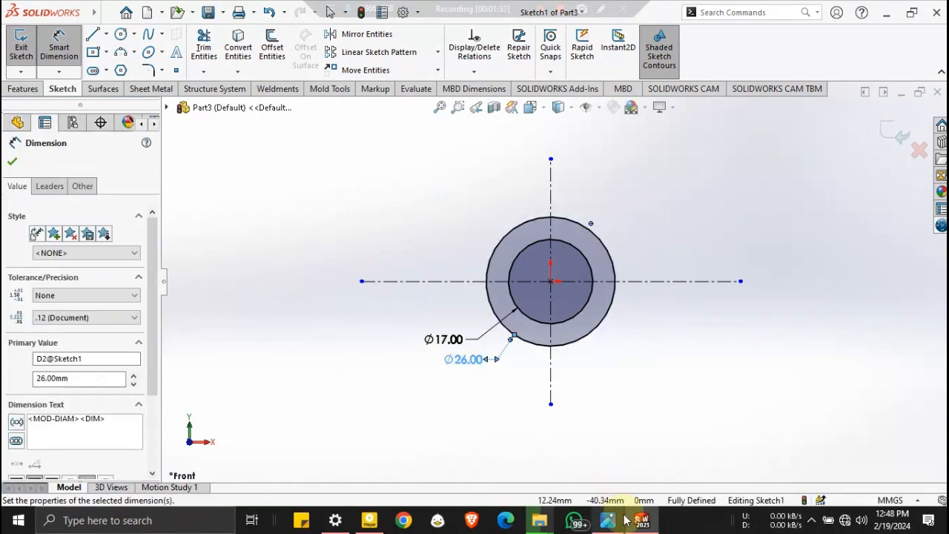
Sketch a horizontal straight slot about 8 mm wide, running outward from the left end of the horizontal construction line, and compare it with the reference drawing.
{"action": "left_click", "coordinate": [607, 519]}
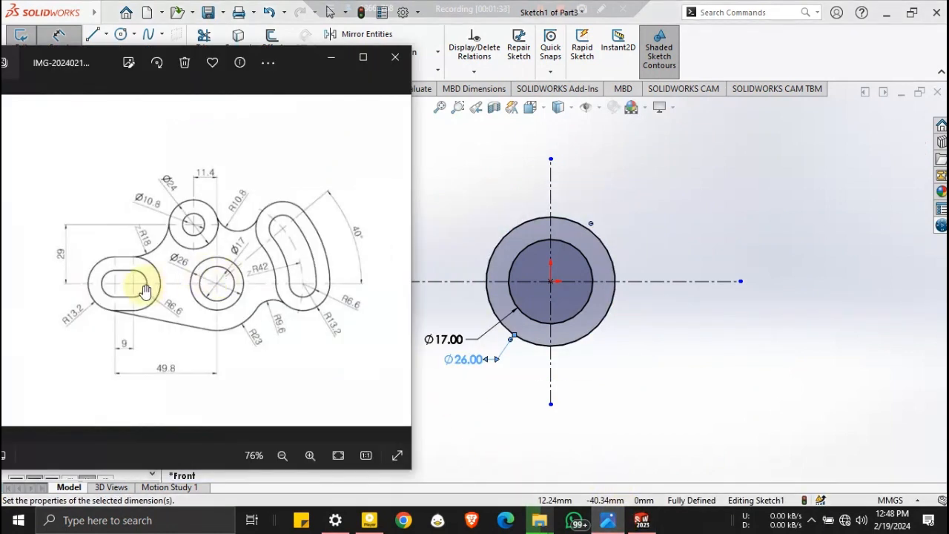
{"action": "left_click", "coordinate": [333, 57]}
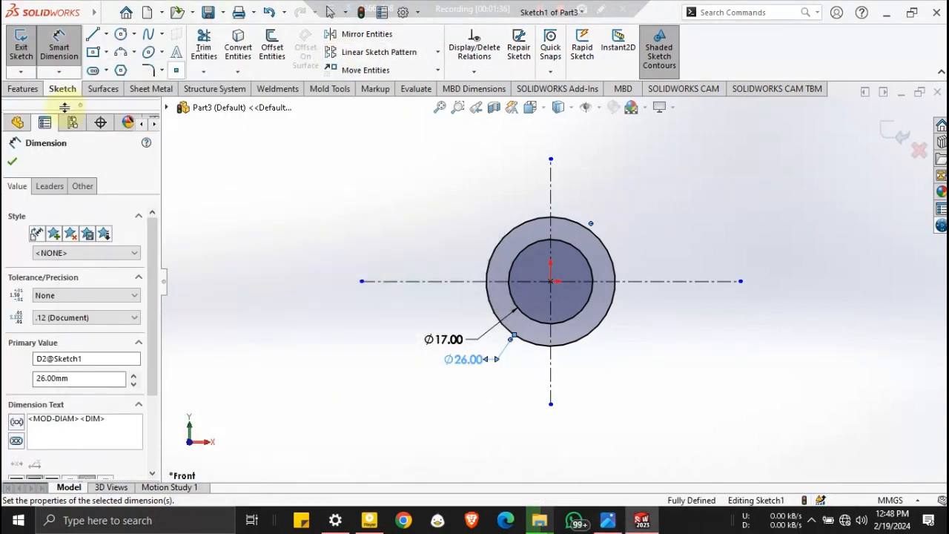
{"action": "left_click", "coordinate": [106, 70]}
{"action": "left_click", "coordinate": [122, 85]}
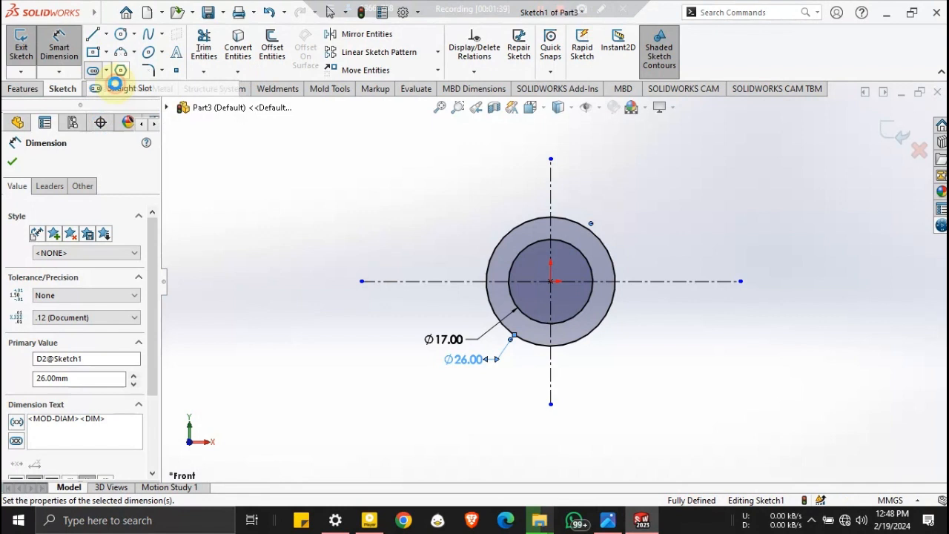
{"action": "left_click", "coordinate": [360, 280]}
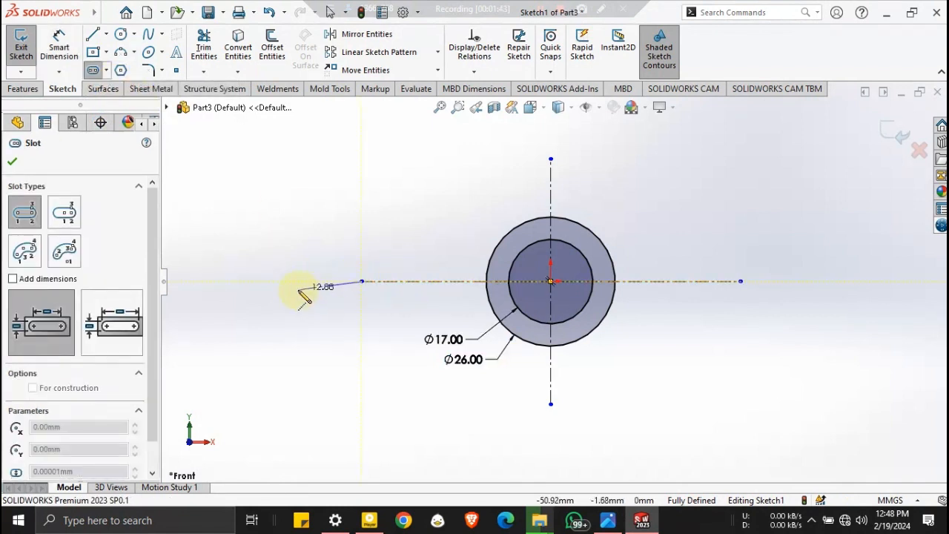
{"action": "left_click", "coordinate": [306, 280]}
{"action": "left_click", "coordinate": [309, 265]}
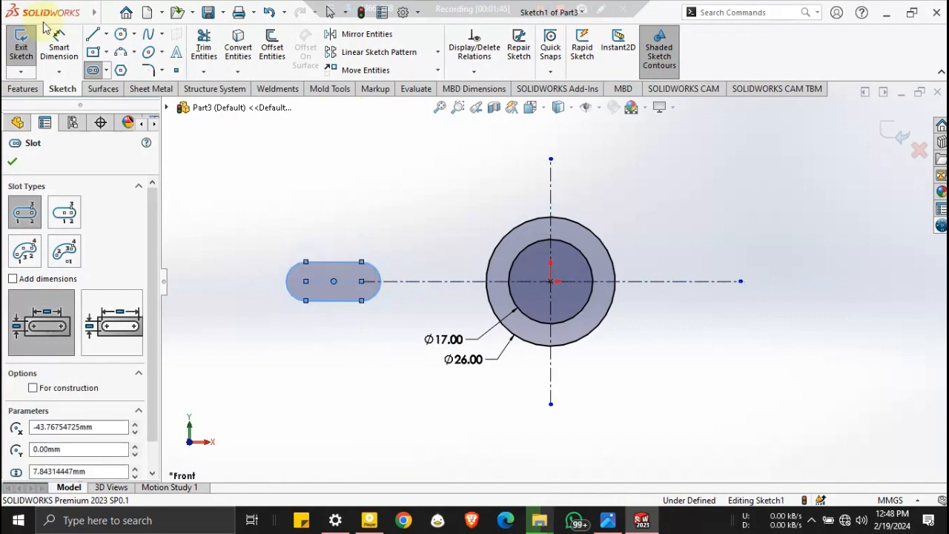
{"action": "left_click", "coordinate": [608, 522]}
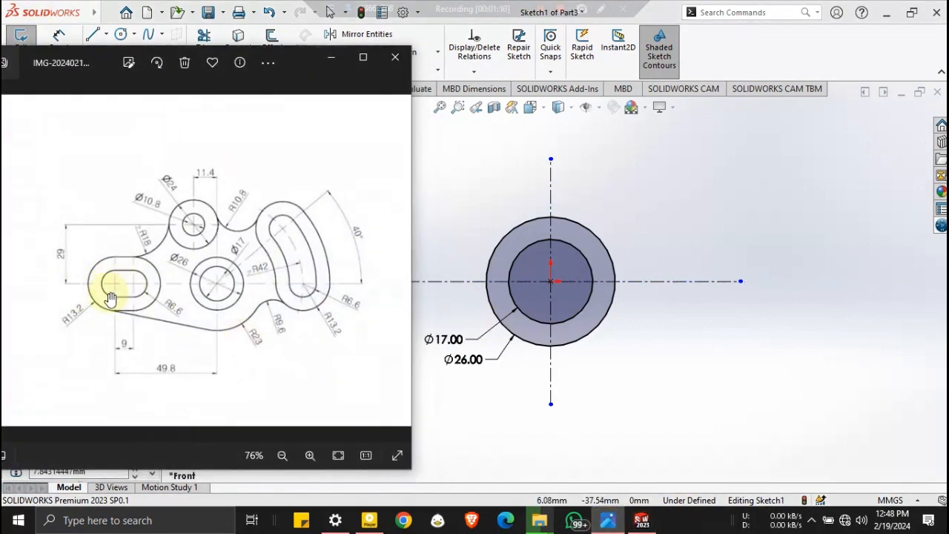
{"action": "left_click", "coordinate": [333, 66]}
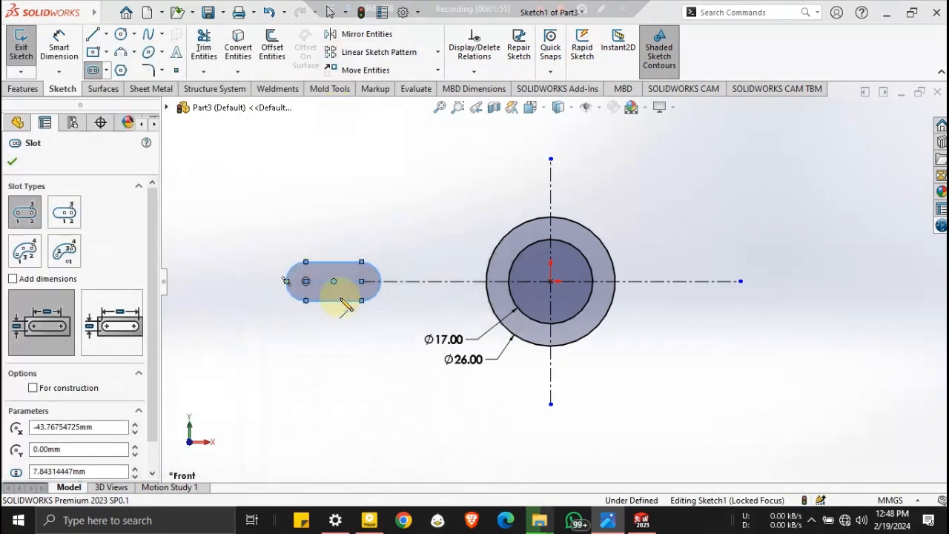
Dimension the distance from the slot's outer arc centre to the vertical construction line as 49.8 mm.
{"action": "left_click", "coordinate": [58, 46]}
{"action": "left_click", "coordinate": [306, 280]}
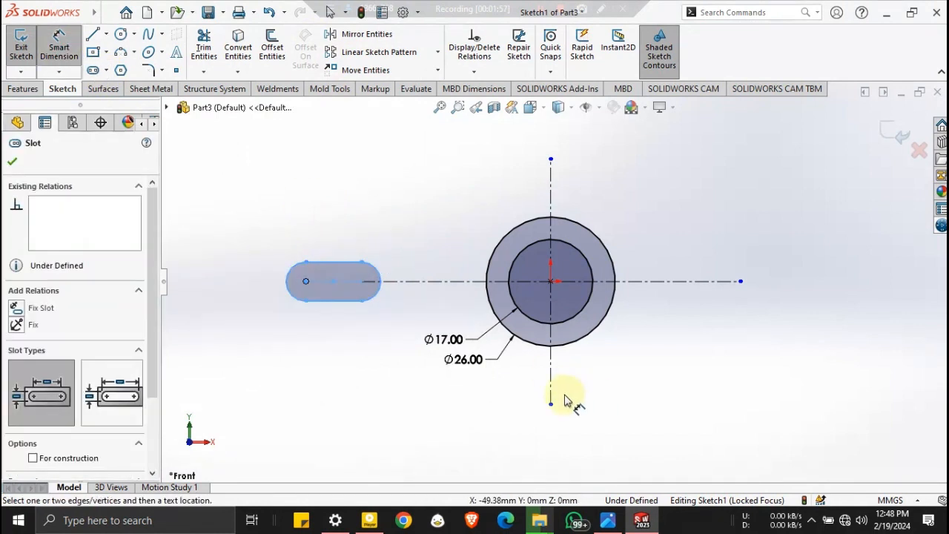
{"action": "left_click", "coordinate": [551, 400]}
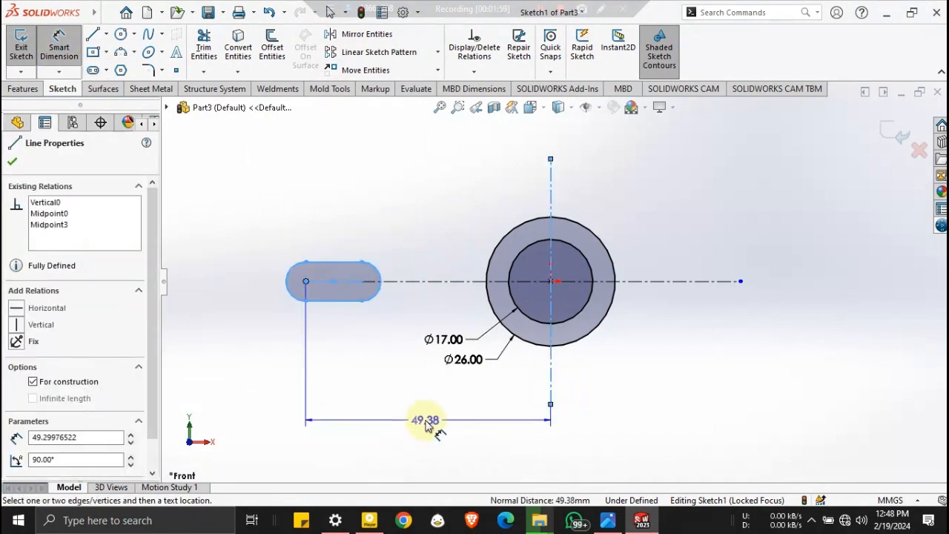
{"action": "left_click", "coordinate": [426, 423]}
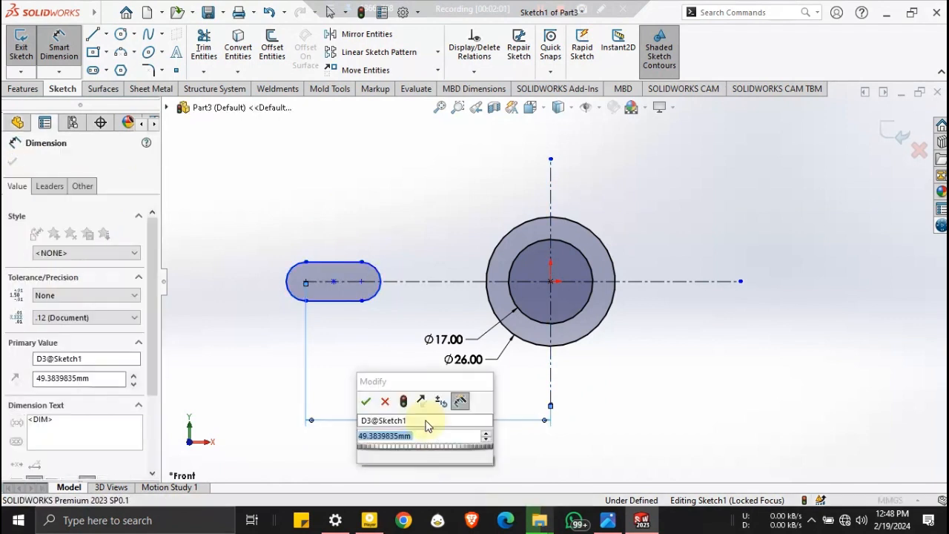
{"action": "type", "text": "49.8"}
{"action": "key", "text": "Return"}
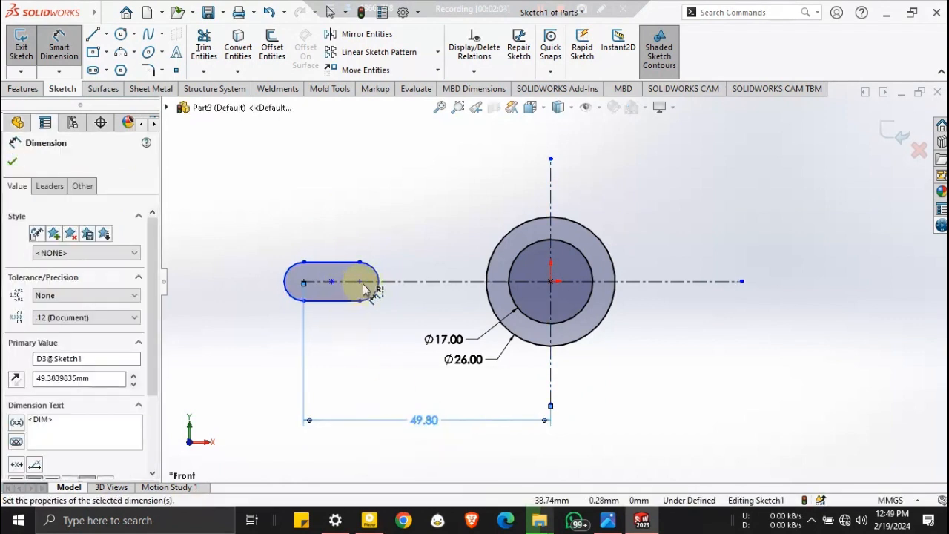
{"action": "left_click", "coordinate": [307, 282]}
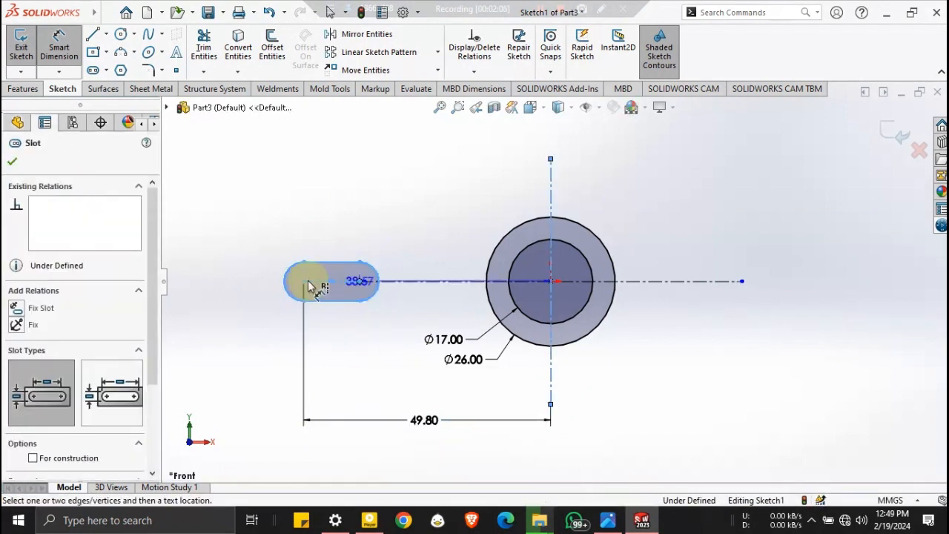
{"action": "key", "text": "Escape"}
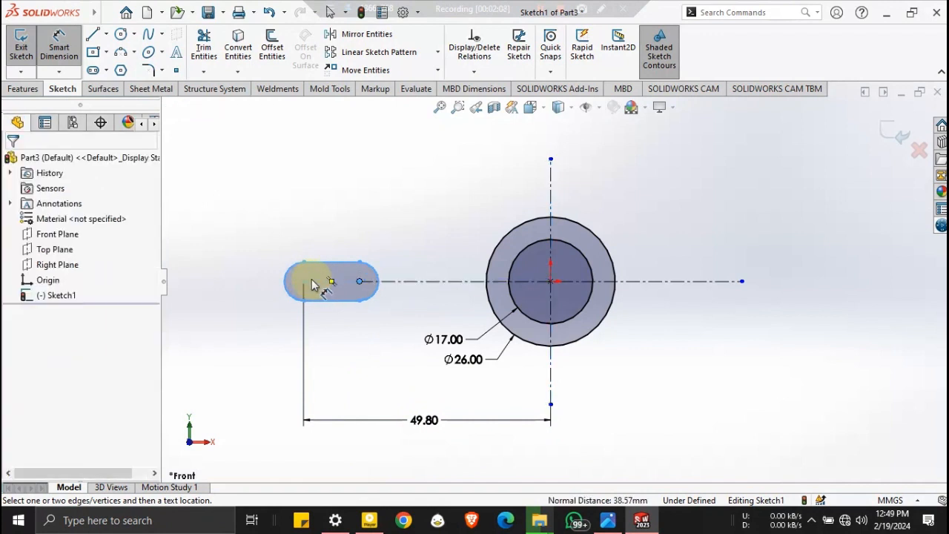
{"action": "left_click", "coordinate": [312, 285]}
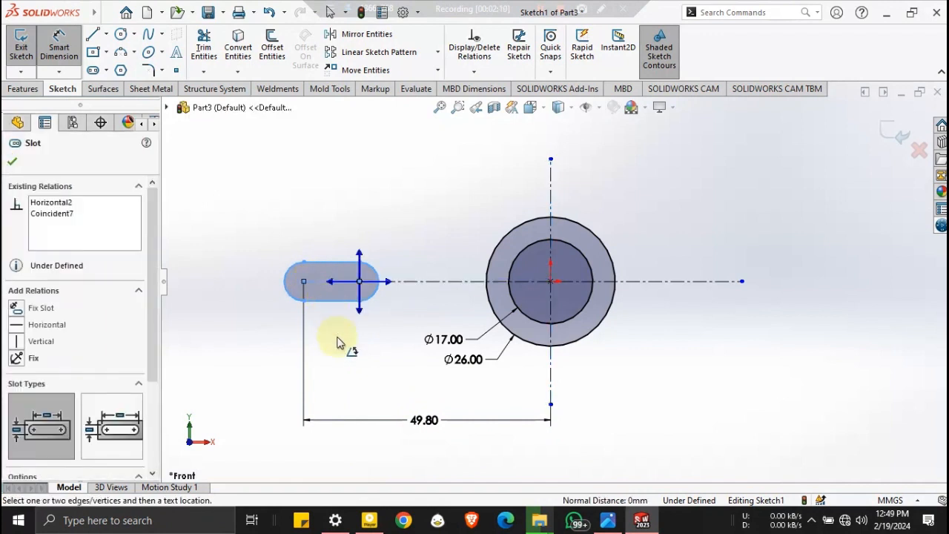
{"action": "key", "text": "Escape"}
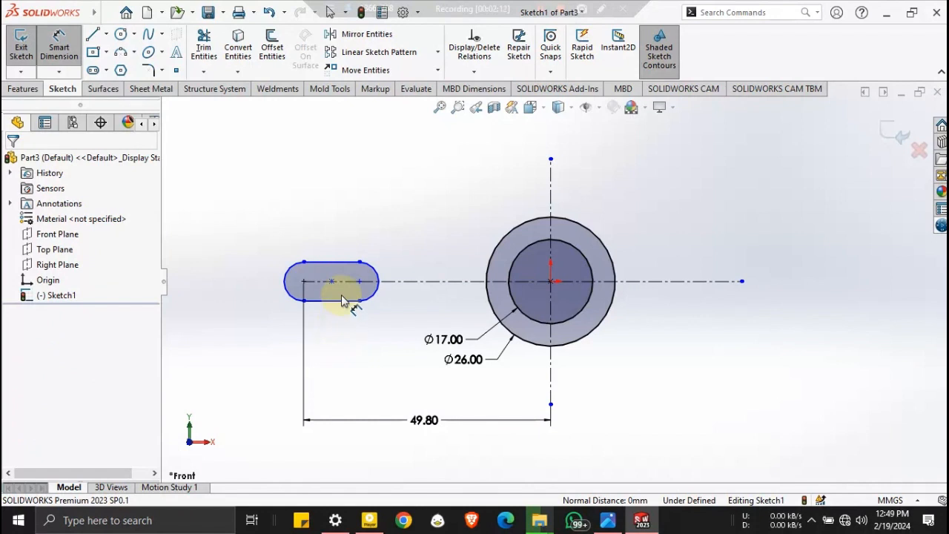
Dimension the spacing between the slot's two arc centres as 9 mm.
{"action": "left_click", "coordinate": [351, 290]}
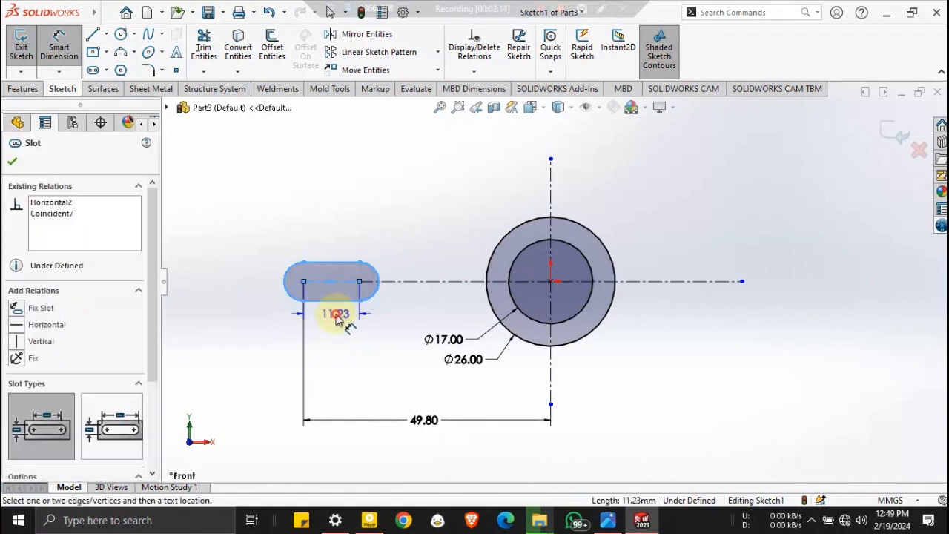
{"action": "left_click", "coordinate": [337, 318]}
{"action": "type", "text": "9"}
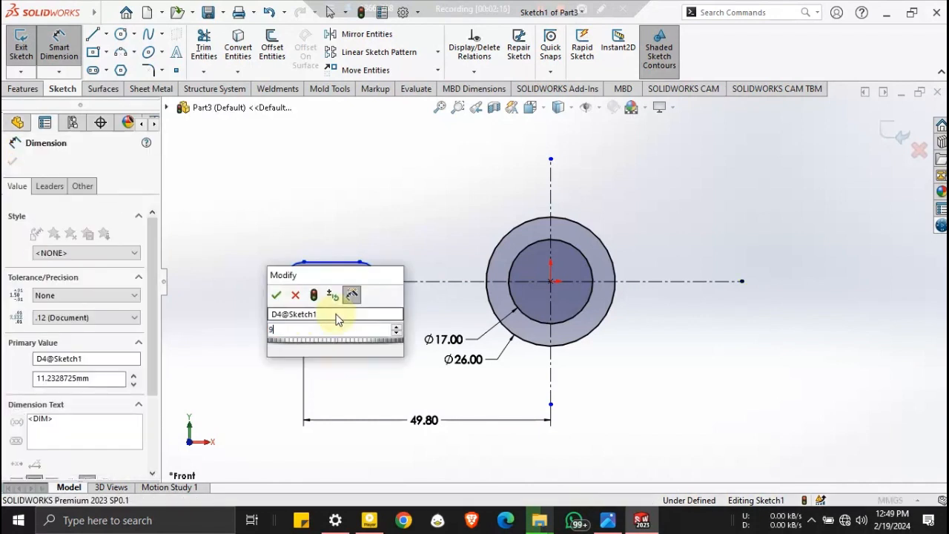
{"action": "key", "text": "Return"}
Check the reference drawing and dimension the slot's end arc with a radius of 6.6 mm.
{"action": "left_click", "coordinate": [607, 521]}
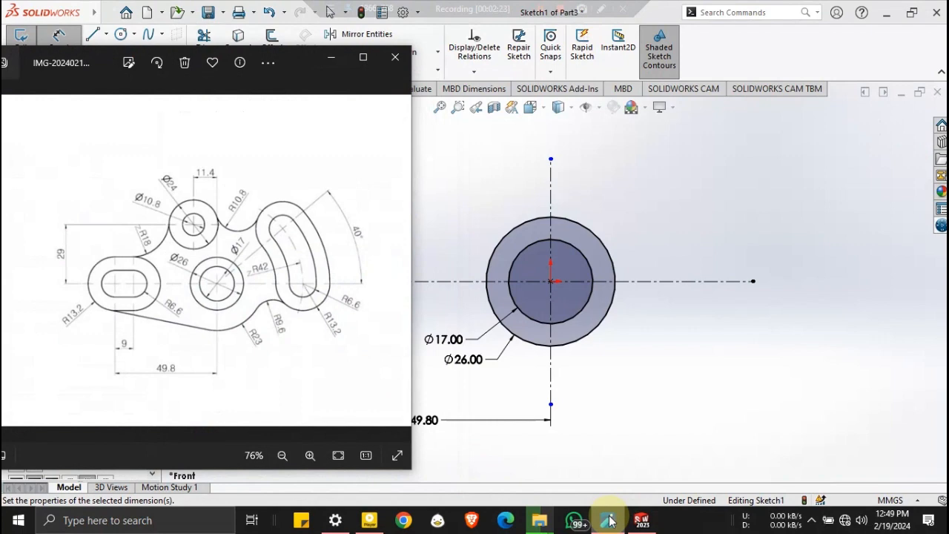
{"action": "left_click", "coordinate": [330, 60]}
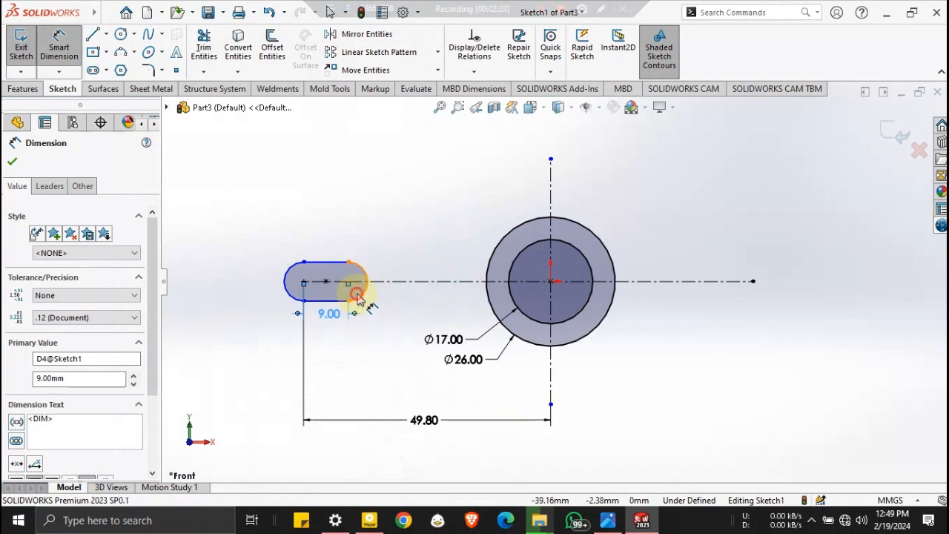
{"action": "left_click", "coordinate": [287, 285]}
{"action": "left_click", "coordinate": [258, 267]}
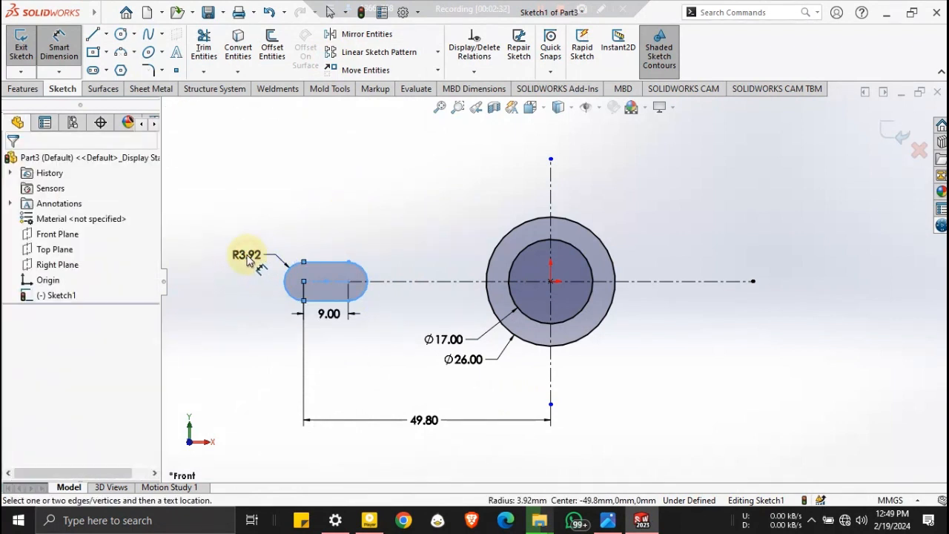
{"action": "type", "text": "6.5"}
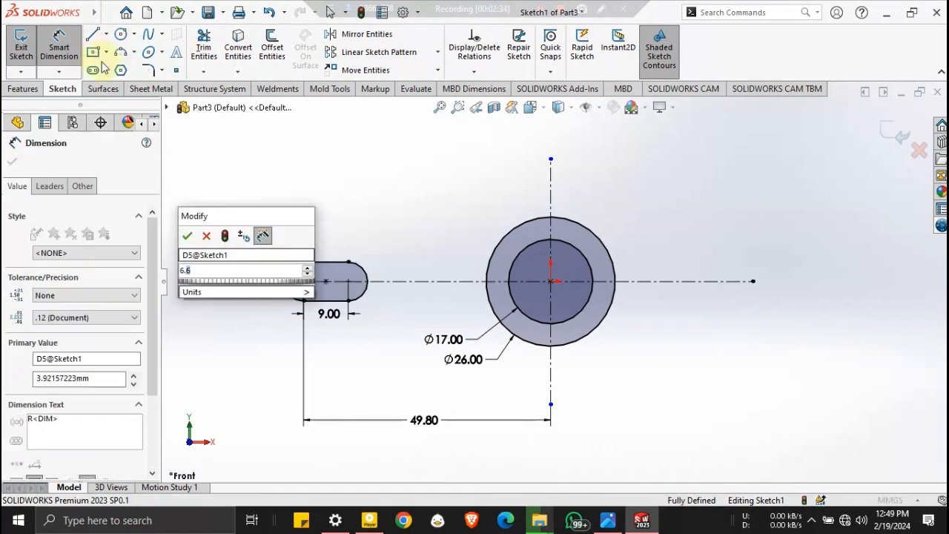
{"action": "key", "text": "Return"}
Sketch a second straight slot about 25 mm wide around the first one, using the same two arc centres.
{"action": "left_click", "coordinate": [106, 70]}
{"action": "left_click", "coordinate": [93, 71]}
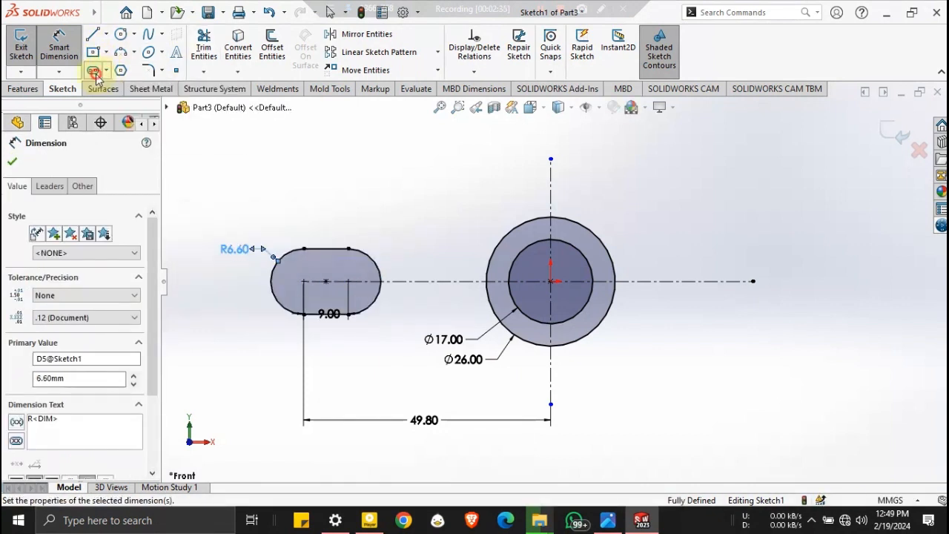
{"action": "left_click", "coordinate": [304, 281]}
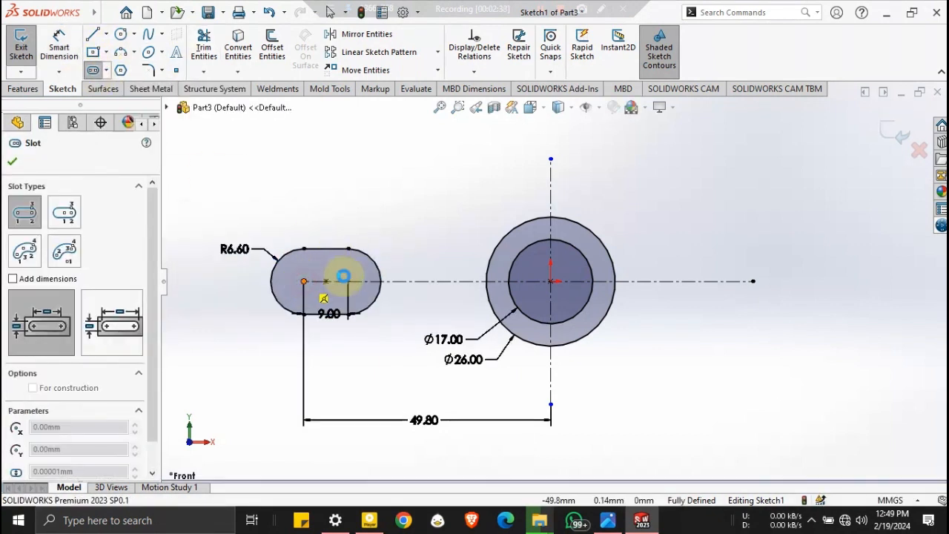
{"action": "left_click", "coordinate": [347, 282]}
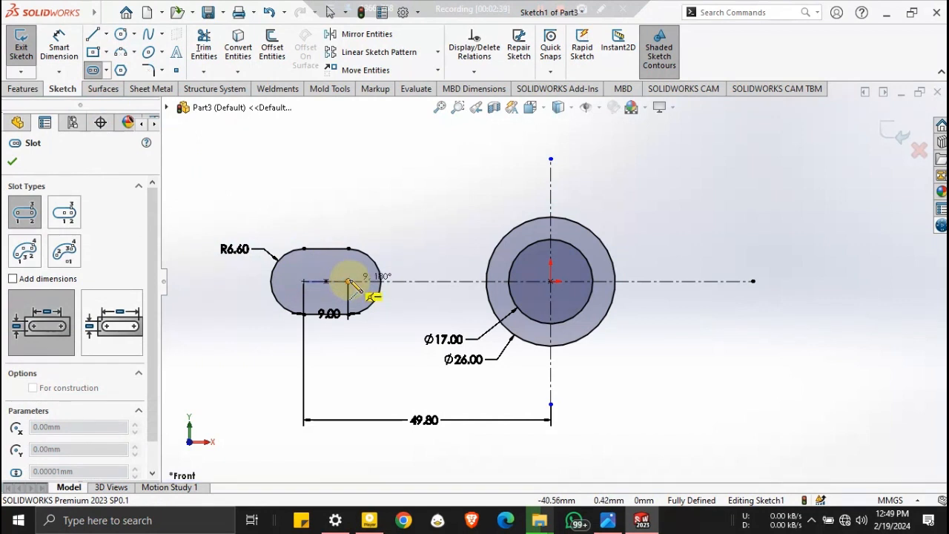
{"action": "left_click", "coordinate": [355, 224]}
Check the reference drawing and dimension the outer slot's end arc with a radius of 13.2 mm.
{"action": "left_click", "coordinate": [59, 46]}
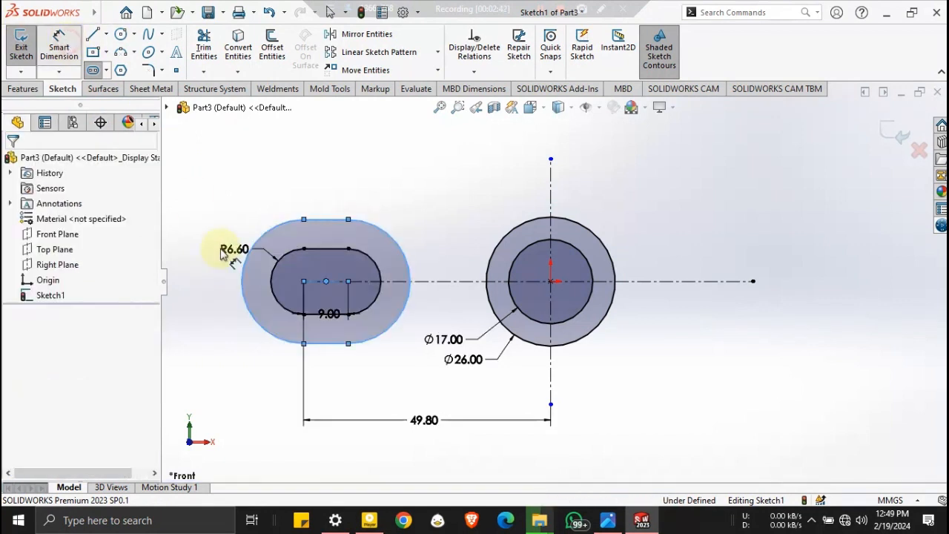
{"action": "left_click", "coordinate": [241, 282]}
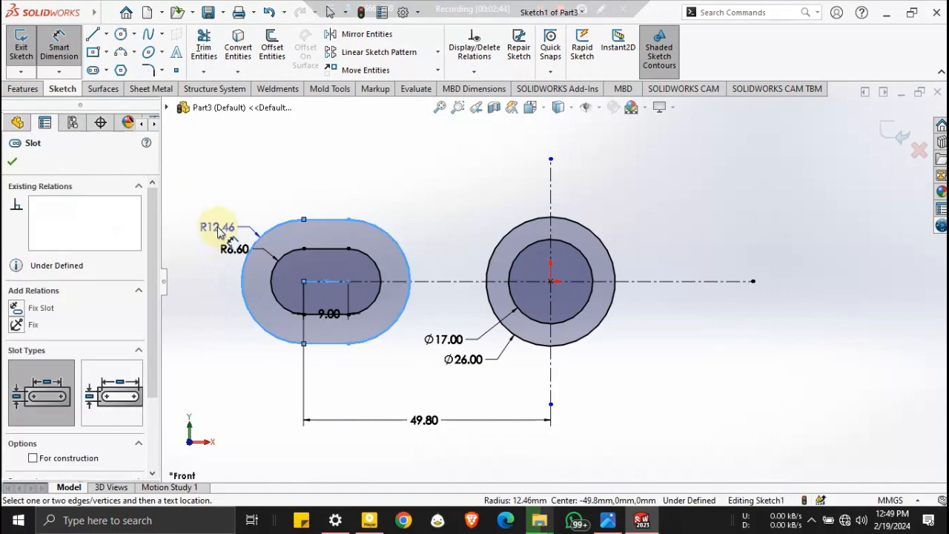
{"action": "left_click", "coordinate": [219, 227]}
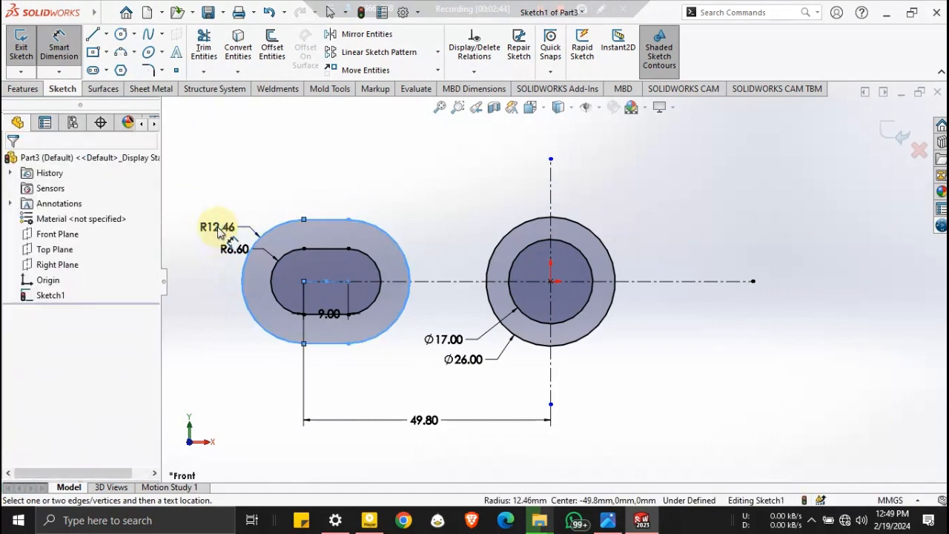
{"action": "left_click", "coordinate": [610, 521]}
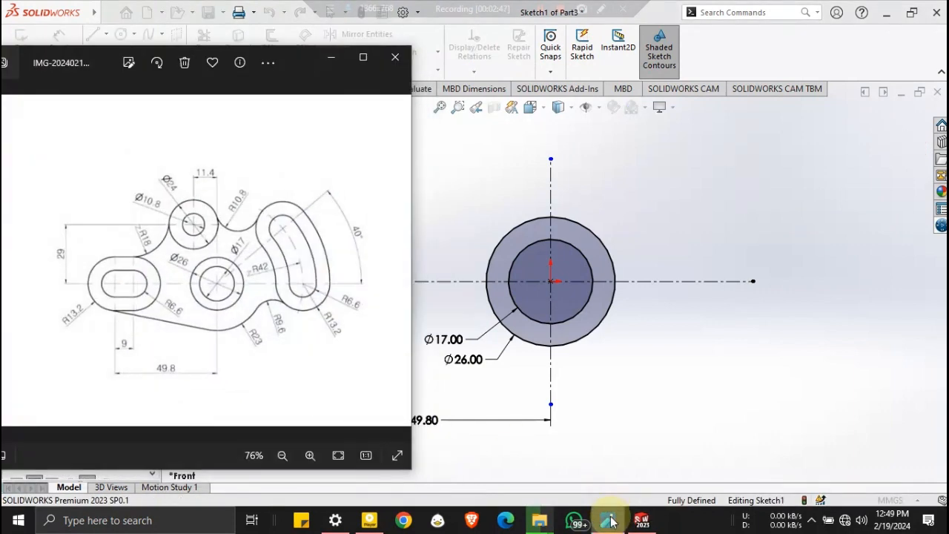
{"action": "left_click", "coordinate": [609, 520]}
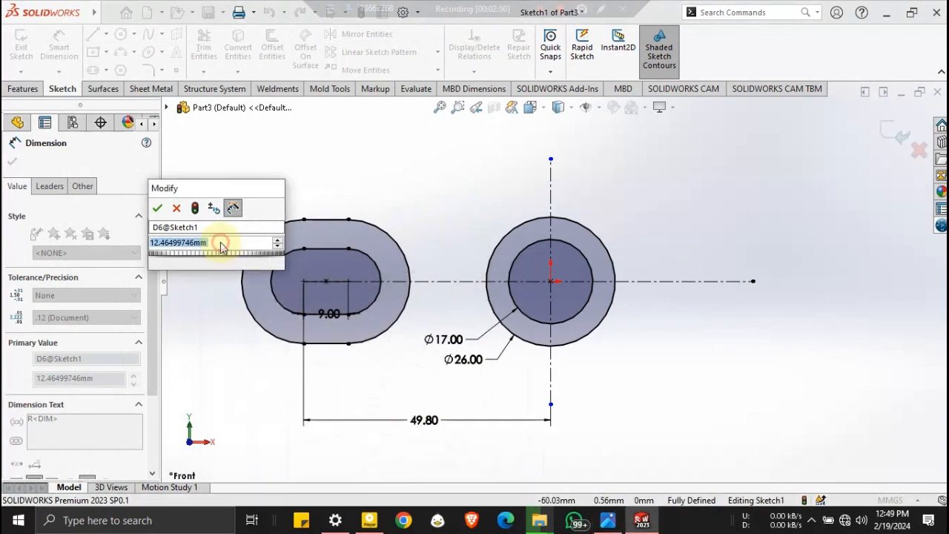
{"action": "type", "text": "6.6"}
{"action": "key", "text": "Return"}
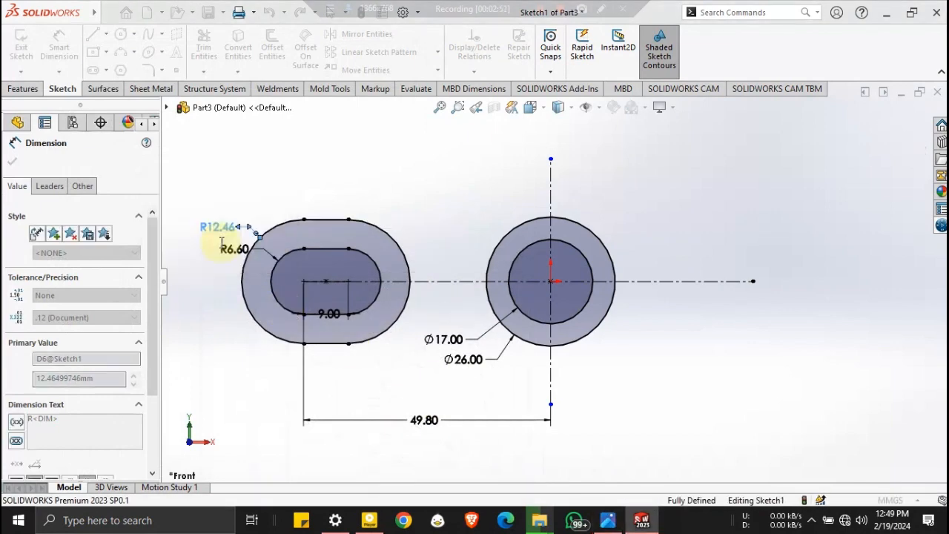
Consult the reference drawing and sketch a centerpoint arc slot about the origin, radius about 48.5 mm, spanning about 25° upward from the horizontal, about 17 mm wide.
{"action": "left_click", "coordinate": [610, 520]}
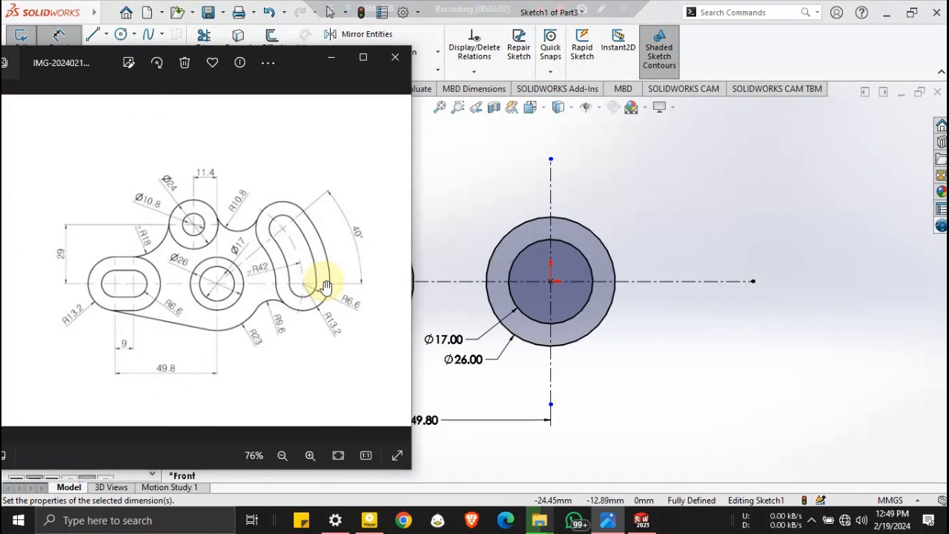
{"action": "left_click", "coordinate": [331, 57]}
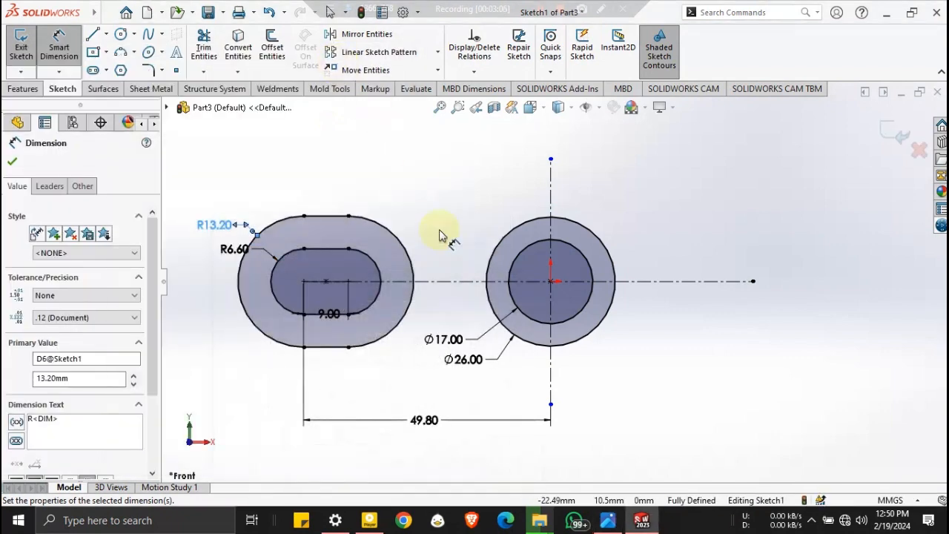
{"action": "left_click", "coordinate": [92, 37]}
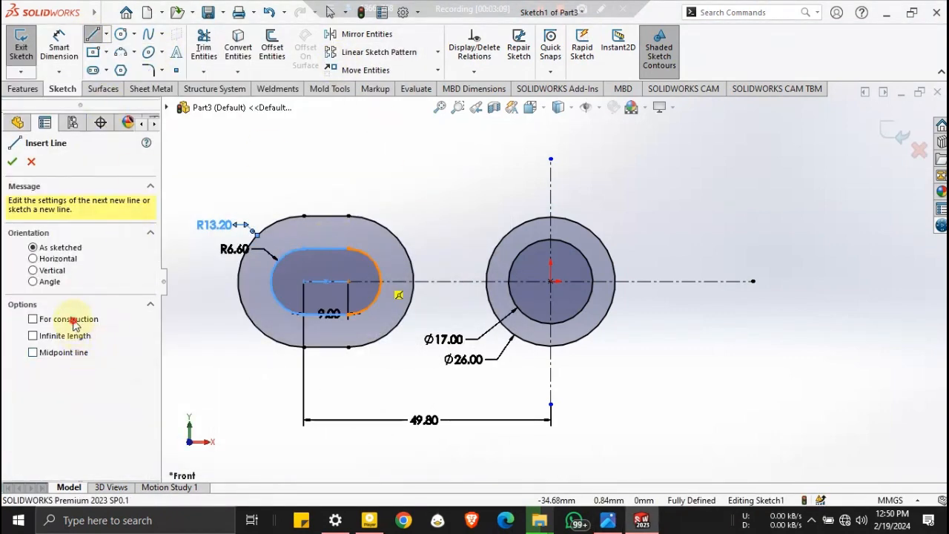
{"action": "left_click", "coordinate": [73, 320]}
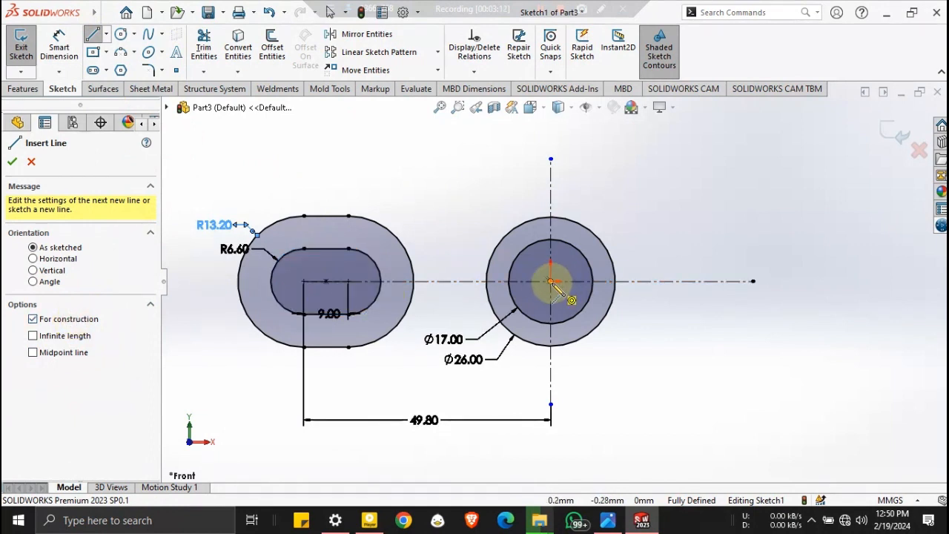
{"action": "left_click", "coordinate": [106, 70]}
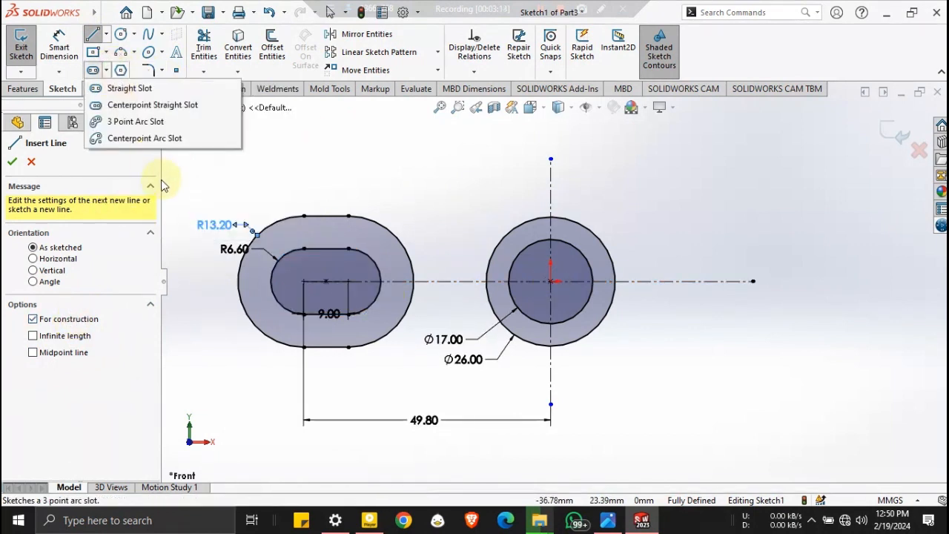
{"action": "left_click", "coordinate": [147, 138]}
{"action": "left_click", "coordinate": [551, 282]}
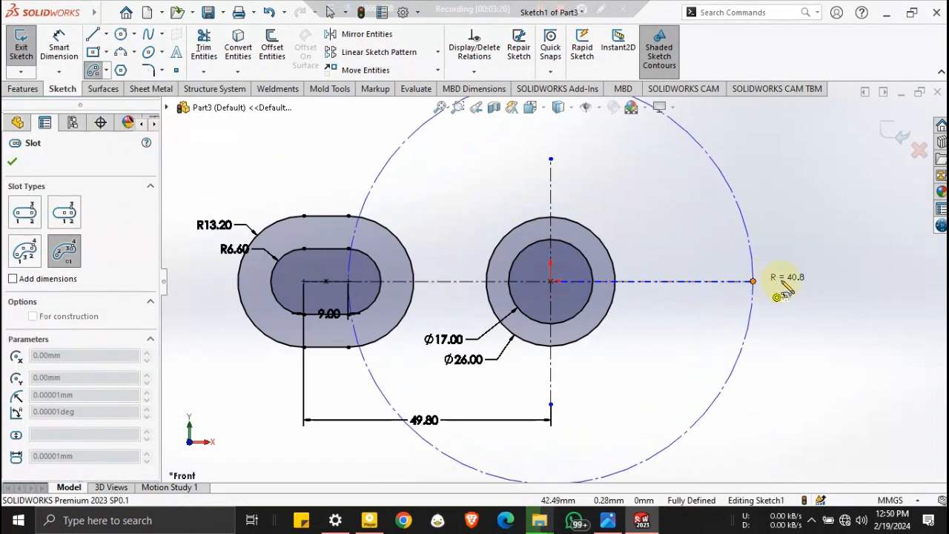
{"action": "left_click", "coordinate": [754, 281]}
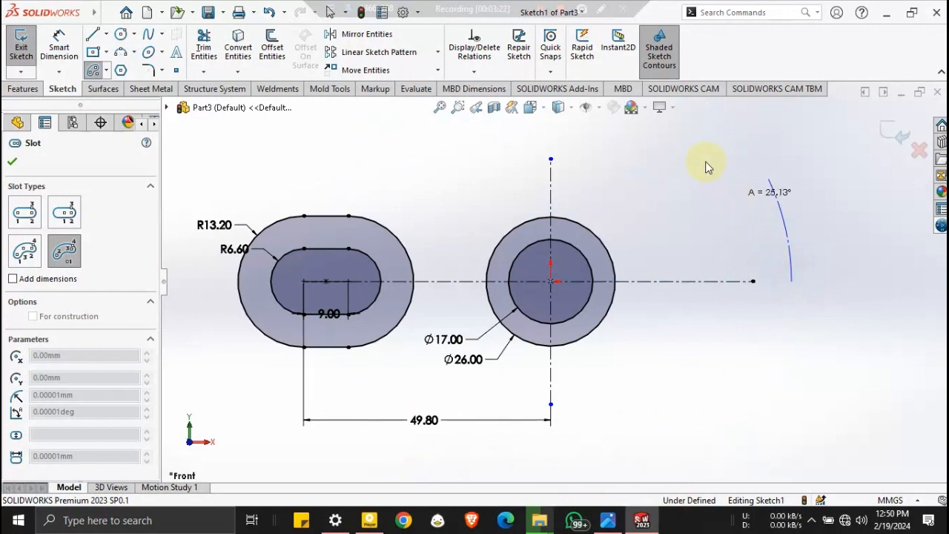
{"action": "left_click", "coordinate": [737, 198]}
{"action": "left_click", "coordinate": [692, 145]}
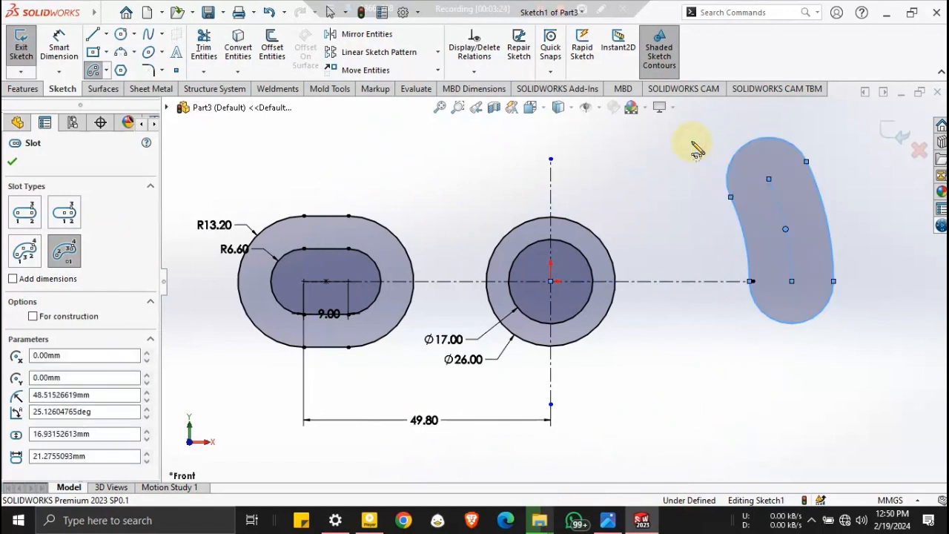
Finish the slot command and set the arc slot's angle to 45°.
{"action": "left_click", "coordinate": [97, 68]}
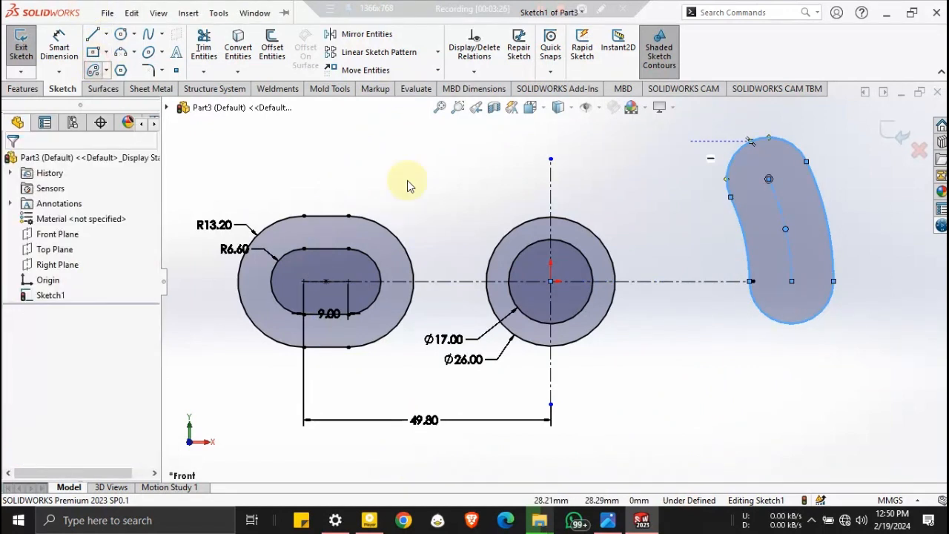
{"action": "left_click", "coordinate": [832, 235]}
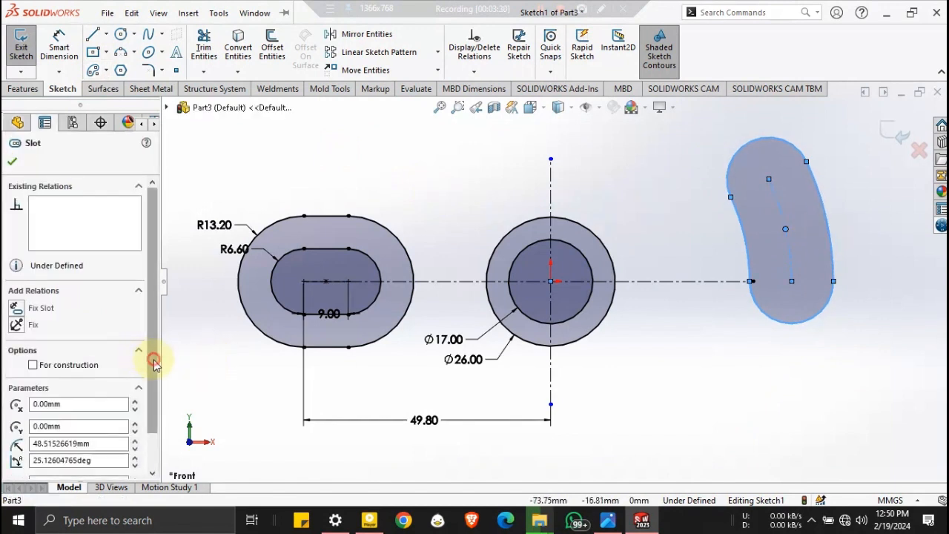
{"action": "scroll", "coordinate": [151, 363], "scroll_direction": "down", "scroll_amount": 2}
{"action": "double_click", "coordinate": [122, 418]}
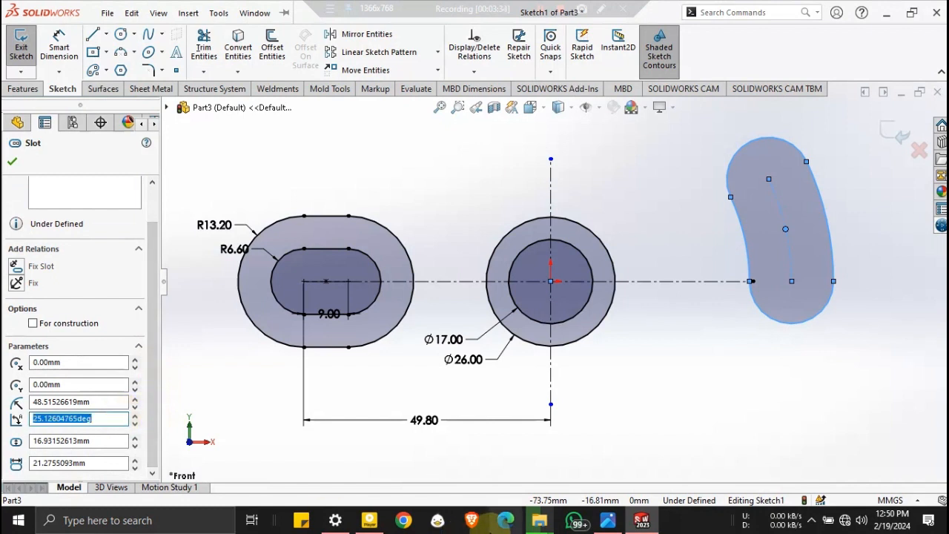
{"action": "key", "text": "Return"}
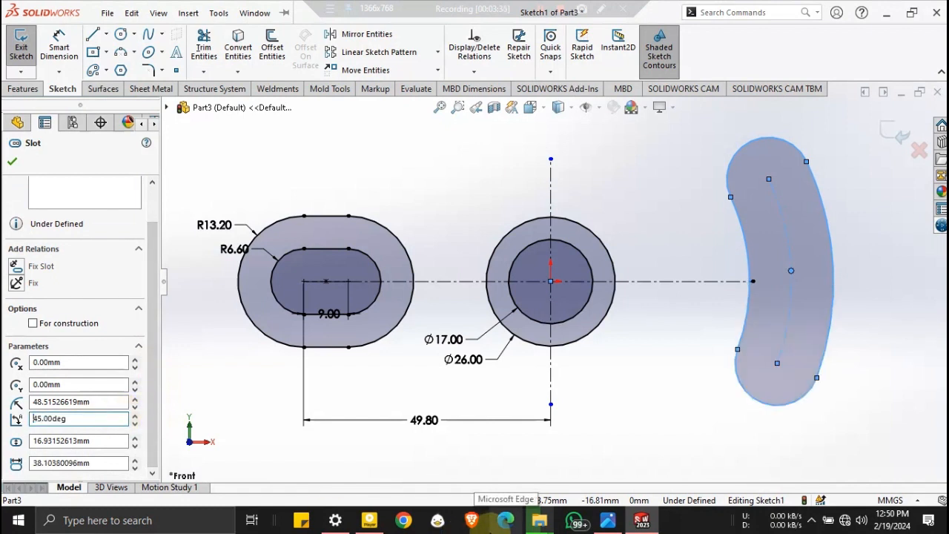
Recheck the reference drawing and delete the freely placed arc slot from the sketch.
{"action": "left_click", "coordinate": [602, 524]}
{"action": "left_click", "coordinate": [674, 387]}
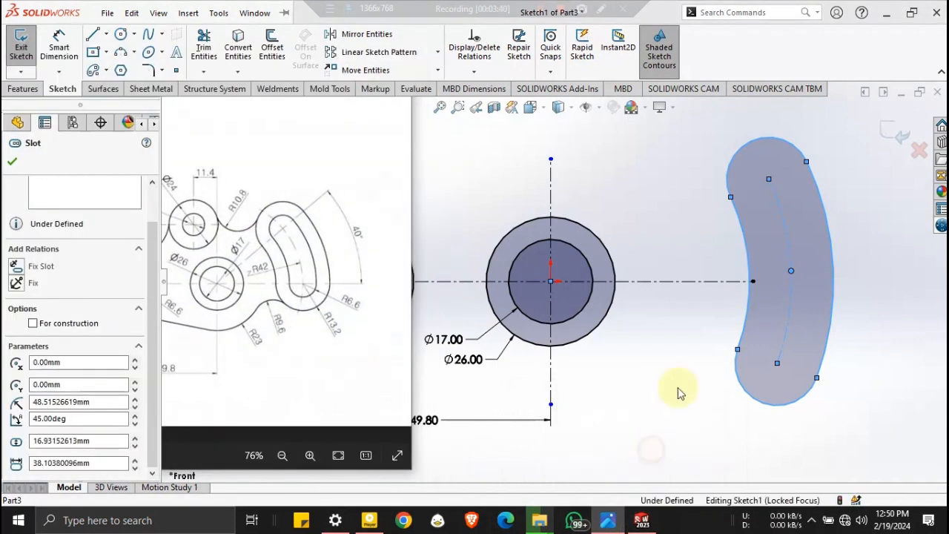
{"action": "left_click", "coordinate": [780, 233]}
{"action": "left_click_drag", "start_coordinate": [771, 209], "coordinate": [797, 181]}
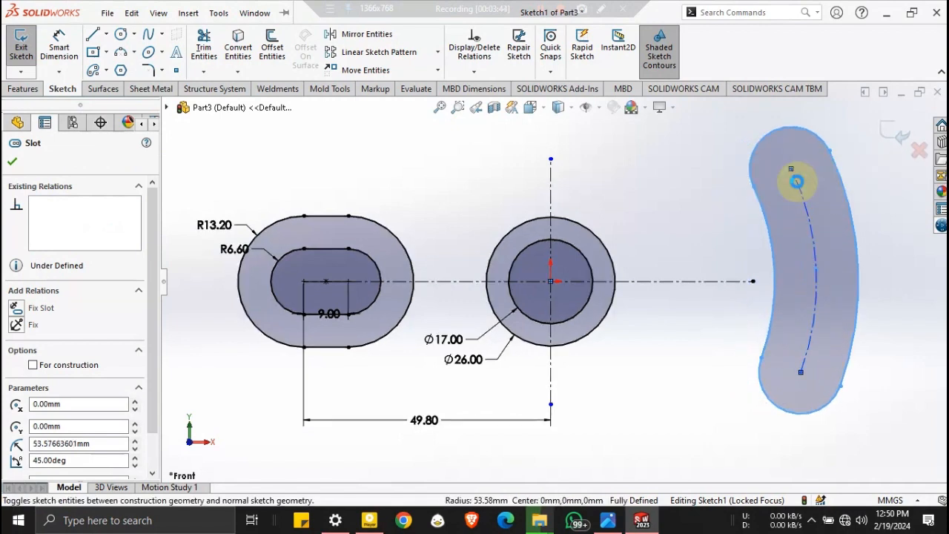
{"action": "key", "text": "Delete"}
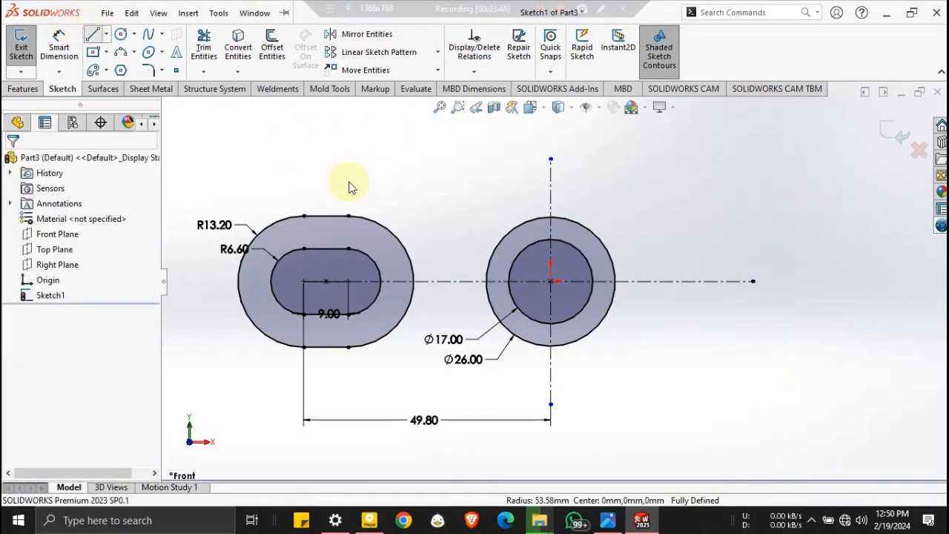
Sketch a line about 49 mm long from the origin, rising at about 34° to the horizontal, and convert it to construction geometry.
{"action": "left_click", "coordinate": [91, 36]}
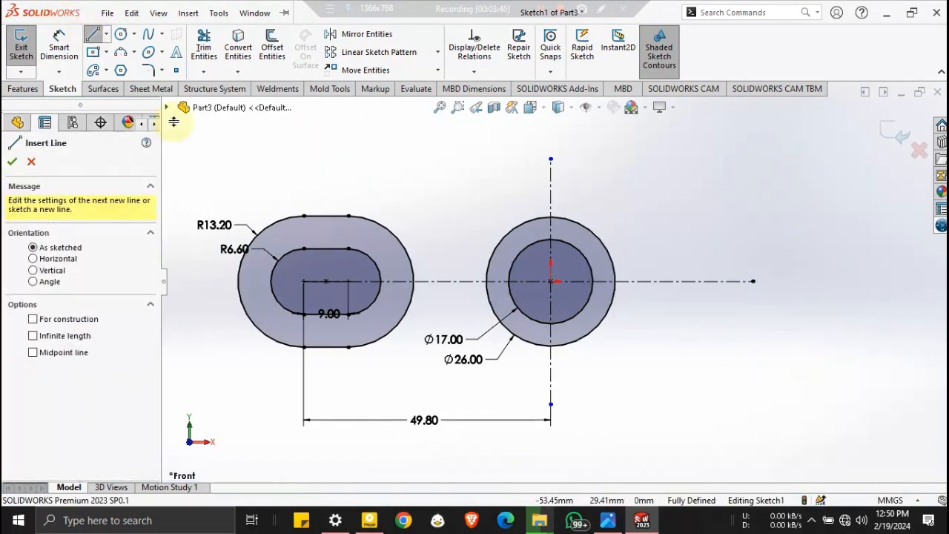
{"action": "left_click", "coordinate": [550, 281]}
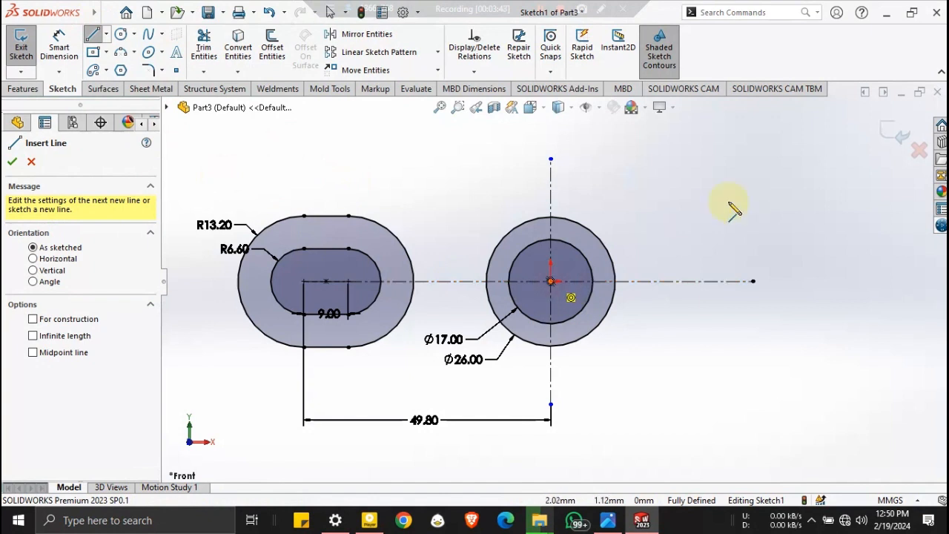
{"action": "left_click", "coordinate": [752, 146]}
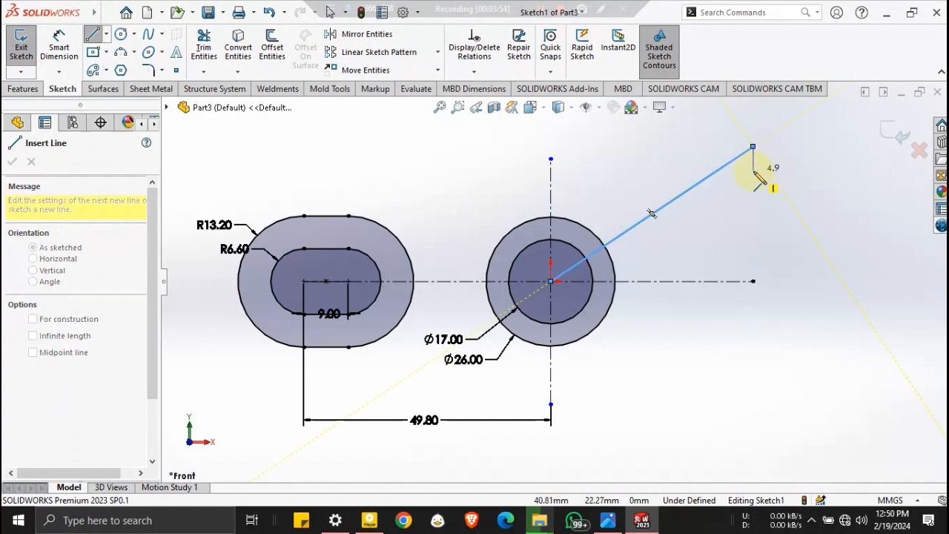
{"action": "key", "text": "Escape"}
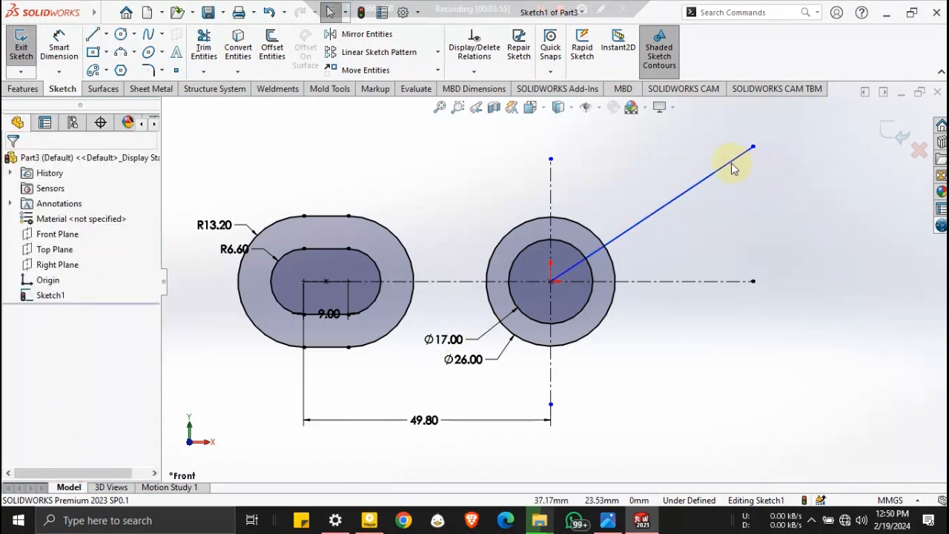
{"action": "left_click", "coordinate": [729, 160]}
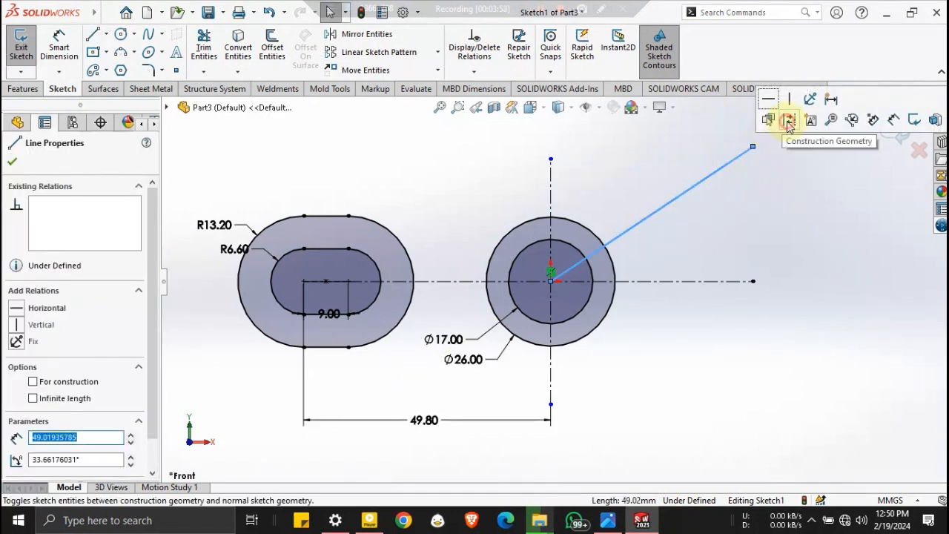
{"action": "left_click", "coordinate": [788, 121]}
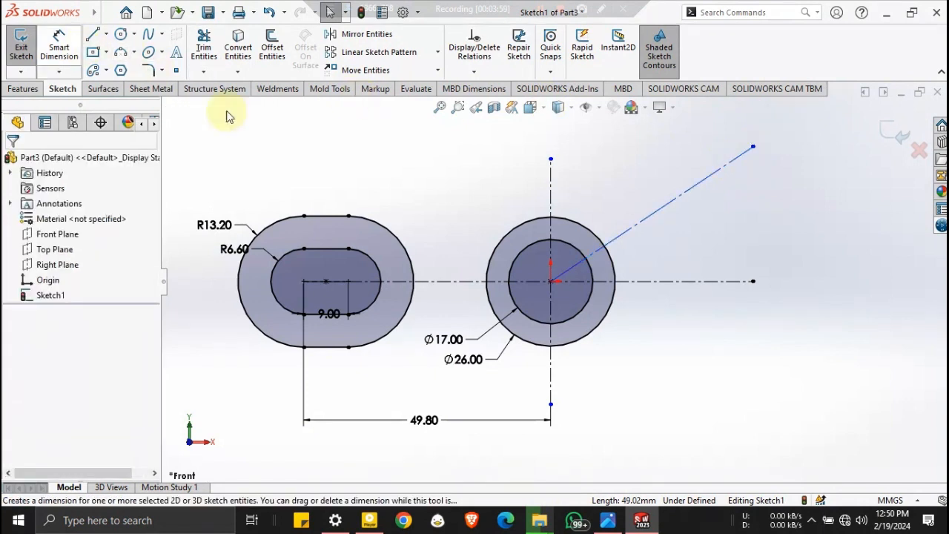
Dimension the angle between the inclined construction line and the horizontal centerline as 40°.
{"action": "left_click", "coordinate": [60, 43]}
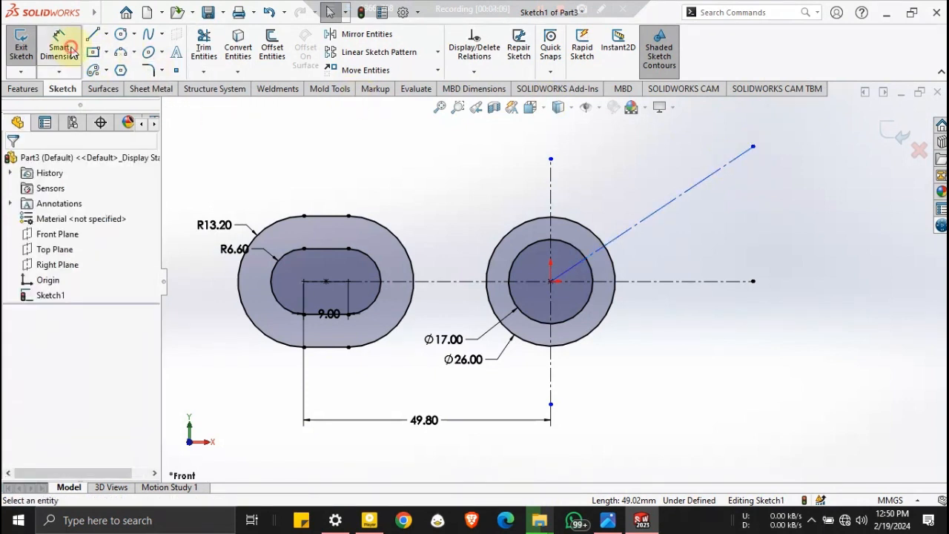
{"action": "left_click", "coordinate": [664, 208]}
{"action": "left_click", "coordinate": [669, 281]}
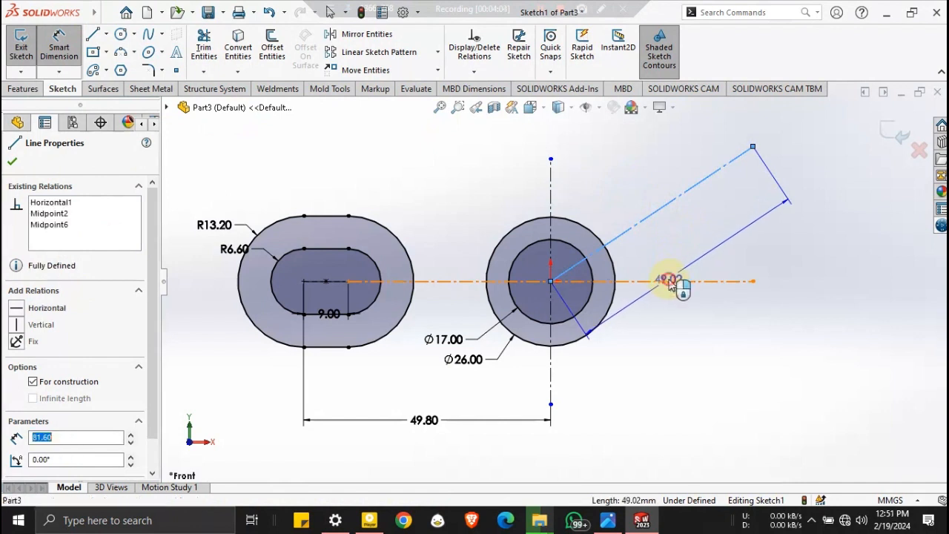
{"action": "left_click", "coordinate": [656, 258]}
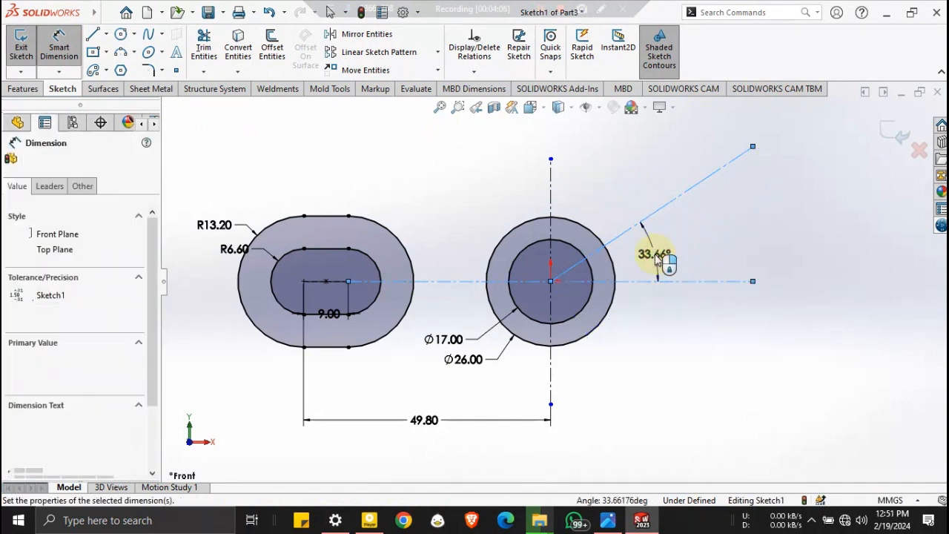
{"action": "type", "text": "40"}
{"action": "key", "text": "Return"}
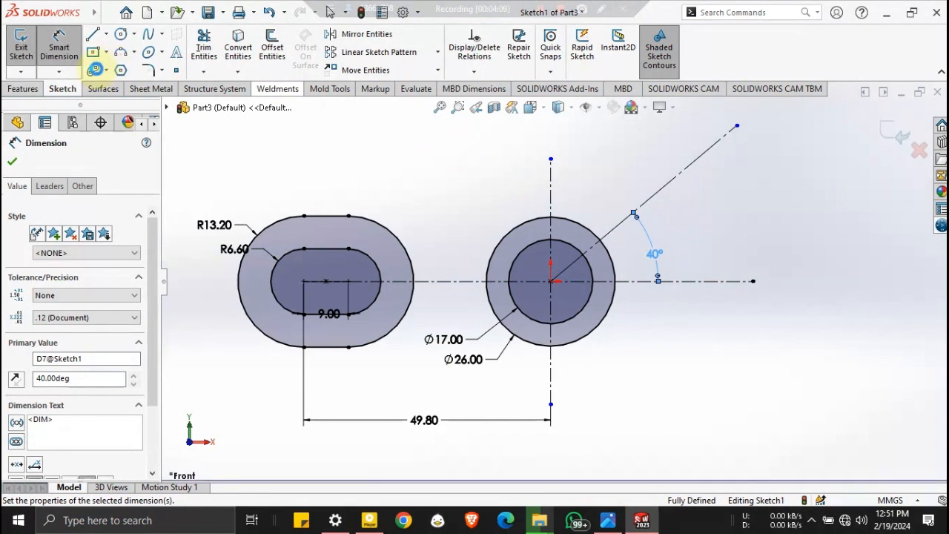
Sketch a centerpoint arc slot about the origin, from the inclined line's endpoint down to the horizontal, radius about 49 mm, about 14.2 mm wide.
{"action": "left_click", "coordinate": [95, 69]}
{"action": "left_click", "coordinate": [550, 281]}
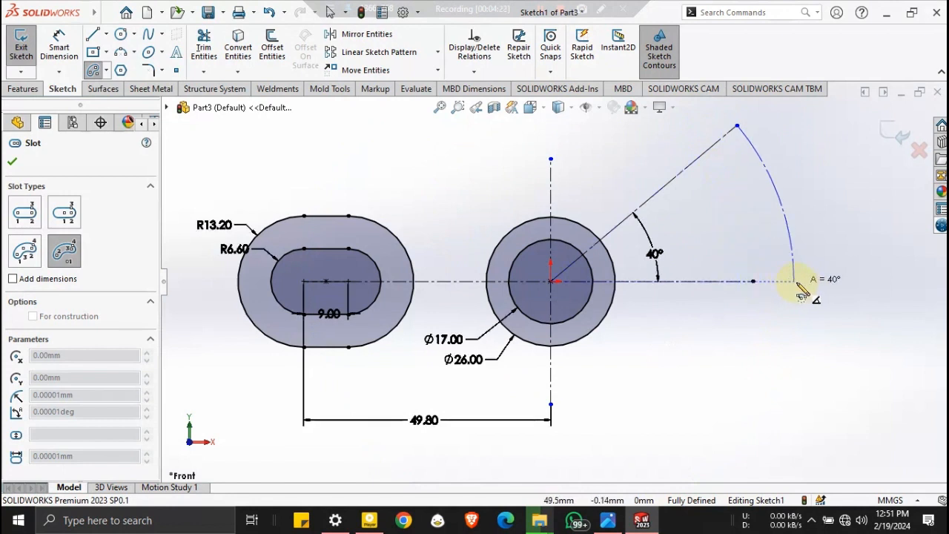
{"action": "left_click", "coordinate": [821, 279]}
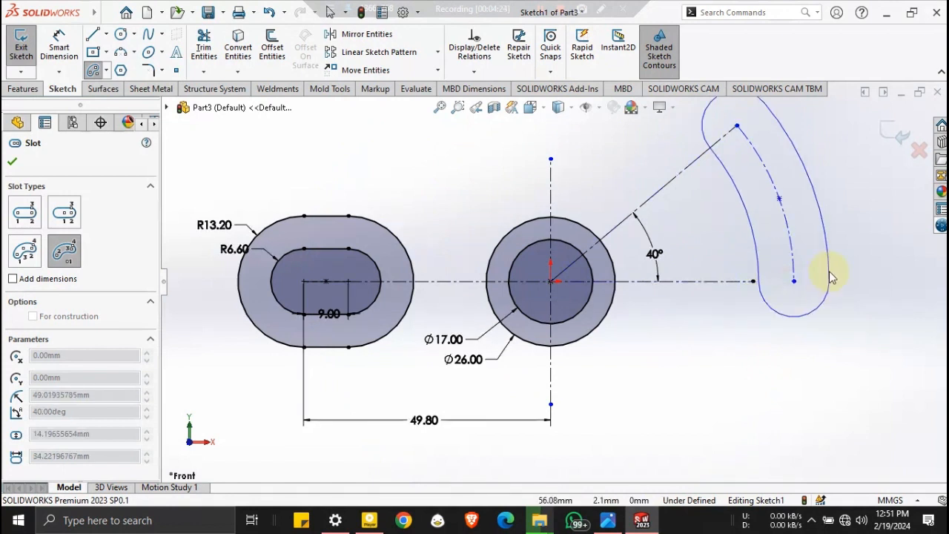
{"action": "left_click", "coordinate": [830, 277]}
Check the reference drawing and dimension the arc slot's centre arc with a radius of 42 mm.
{"action": "left_click", "coordinate": [620, 512]}
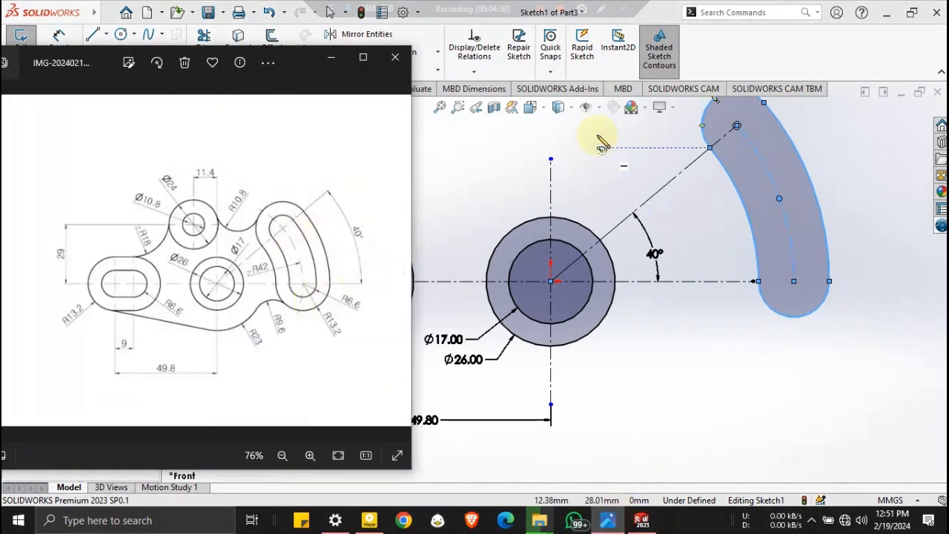
{"action": "left_click", "coordinate": [330, 60]}
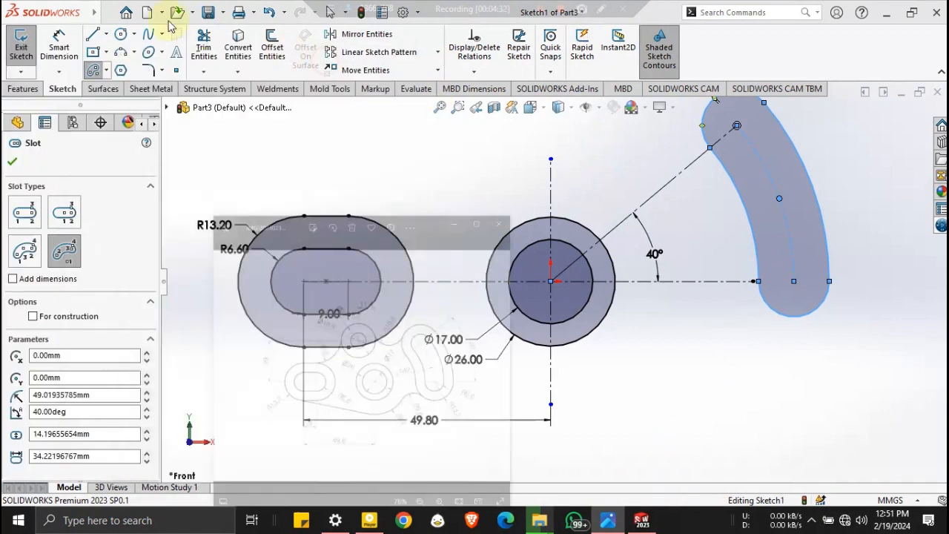
{"action": "left_click", "coordinate": [60, 65]}
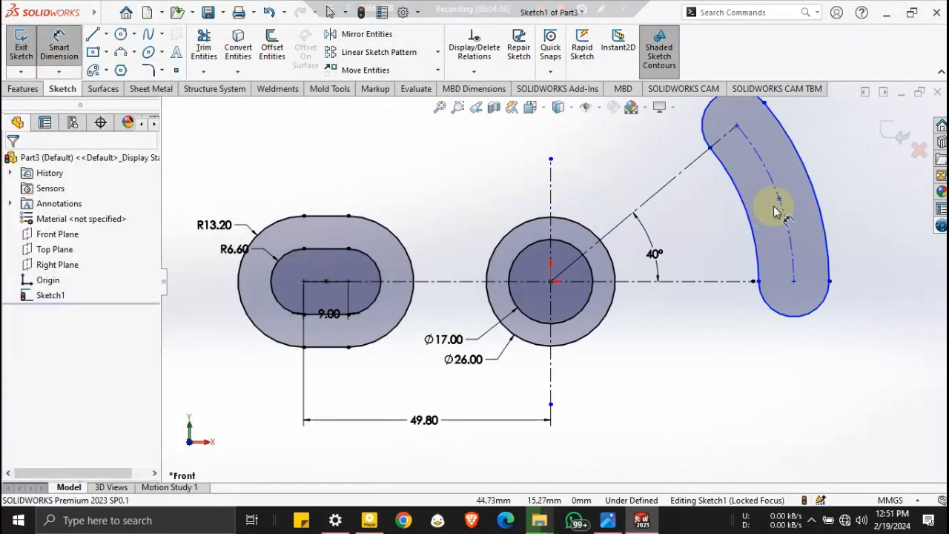
{"action": "left_click", "coordinate": [785, 214]}
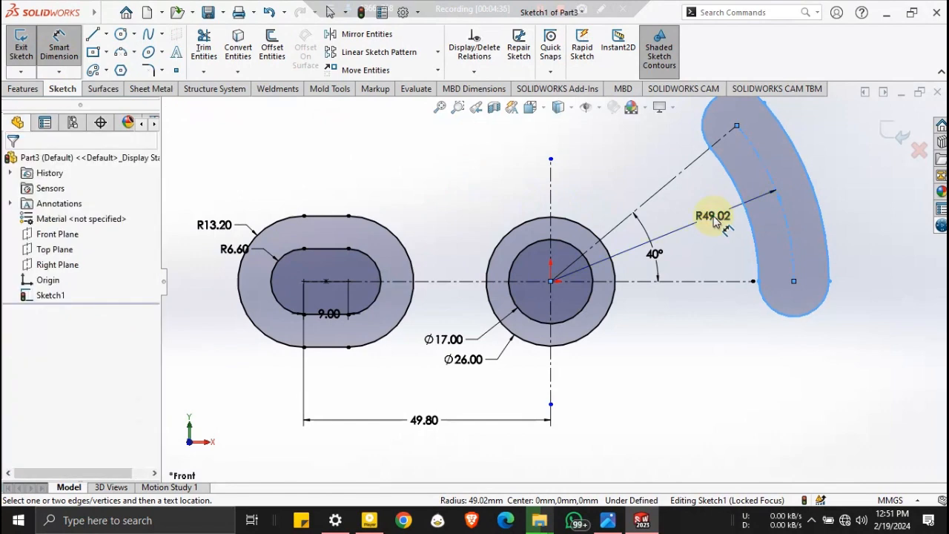
{"action": "left_click", "coordinate": [714, 221]}
{"action": "type", "text": "45"}
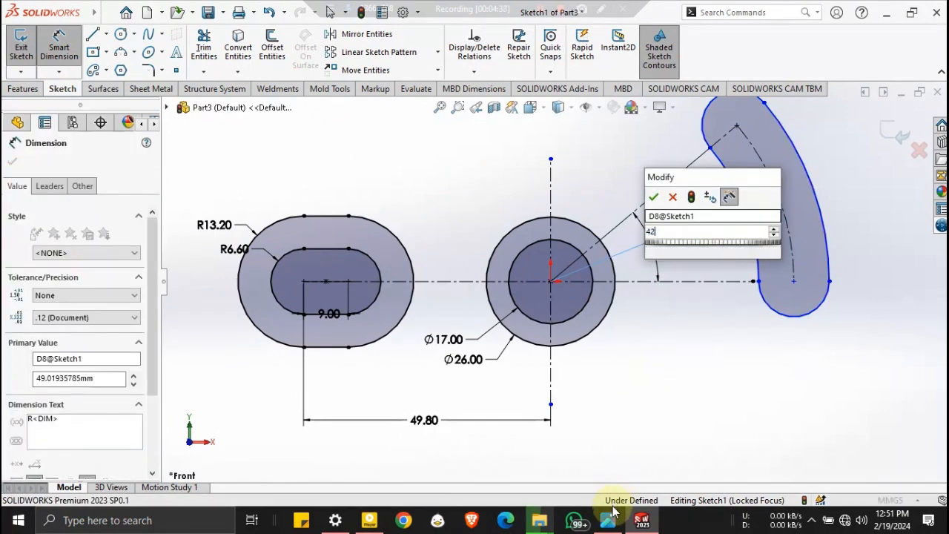
{"action": "key", "text": "Return"}
Consult the reference drawing for the curved slot's end radius and examine the slot's lower end in the front view.
{"action": "left_click", "coordinate": [612, 520]}
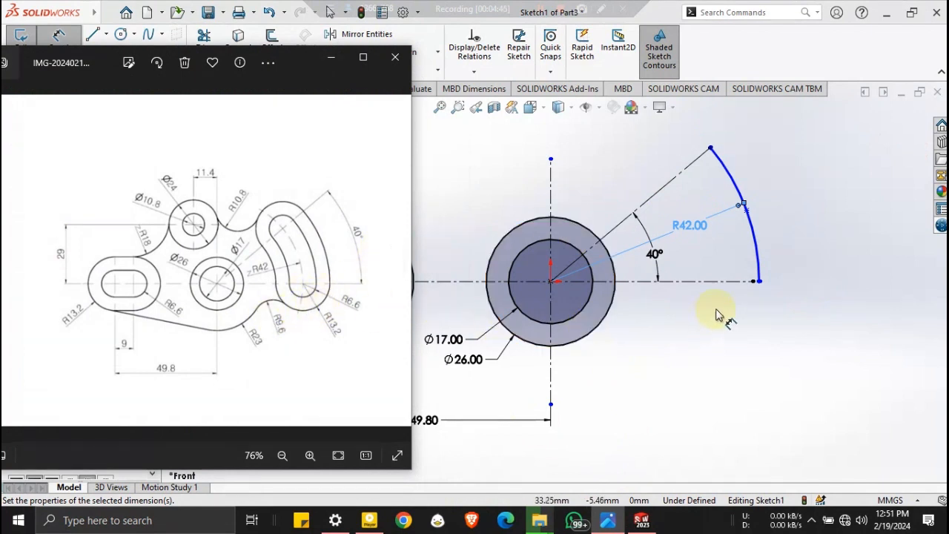
{"action": "left_click", "coordinate": [834, 257]}
{"action": "left_click", "coordinate": [469, 104]}
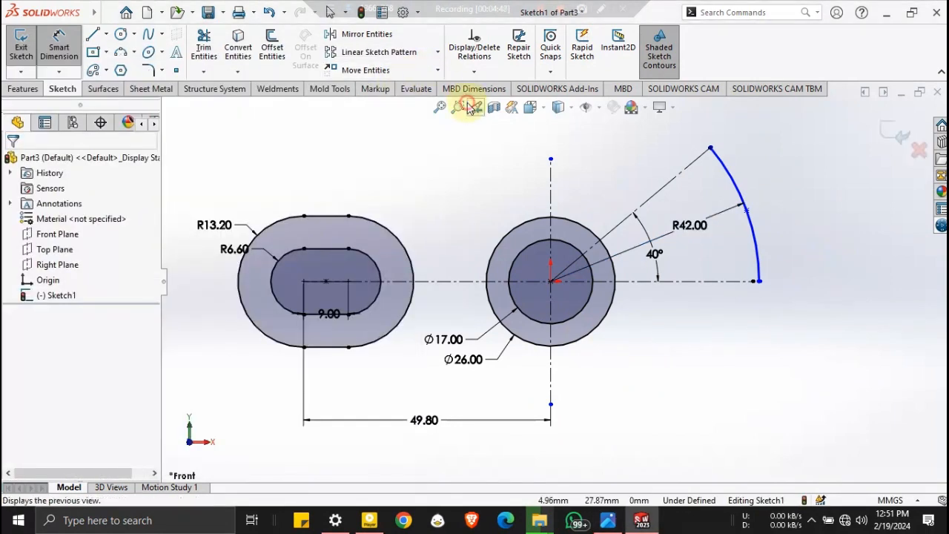
{"action": "left_click", "coordinate": [457, 107]}
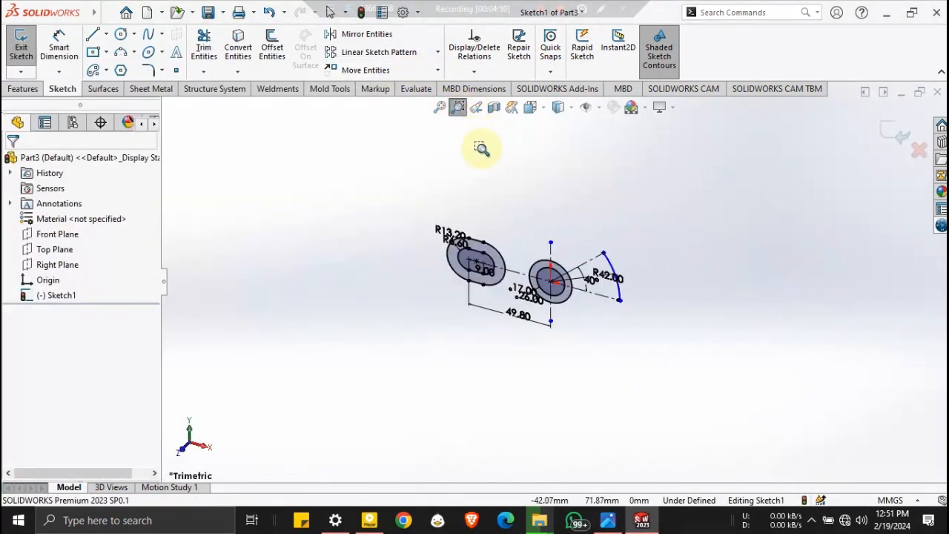
{"action": "left_click", "coordinate": [546, 108]}
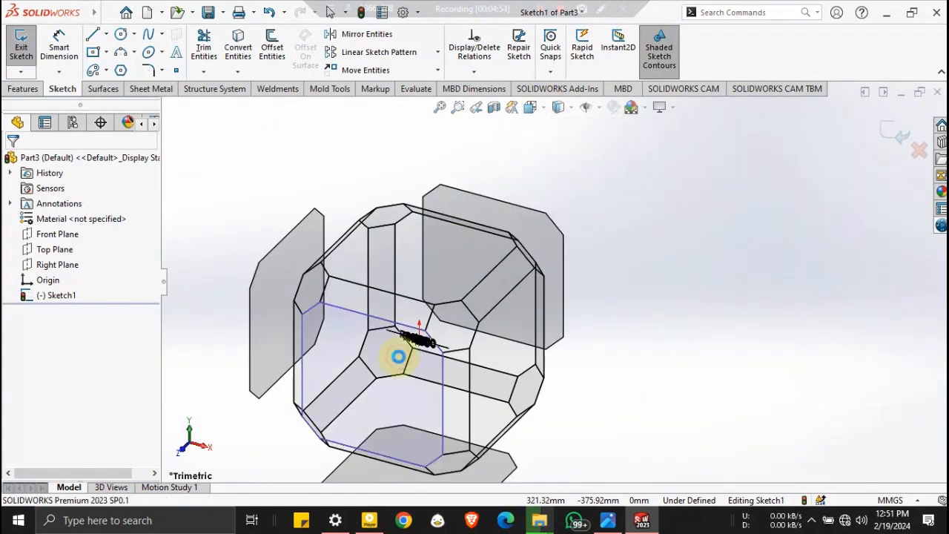
{"action": "left_click", "coordinate": [398, 356]}
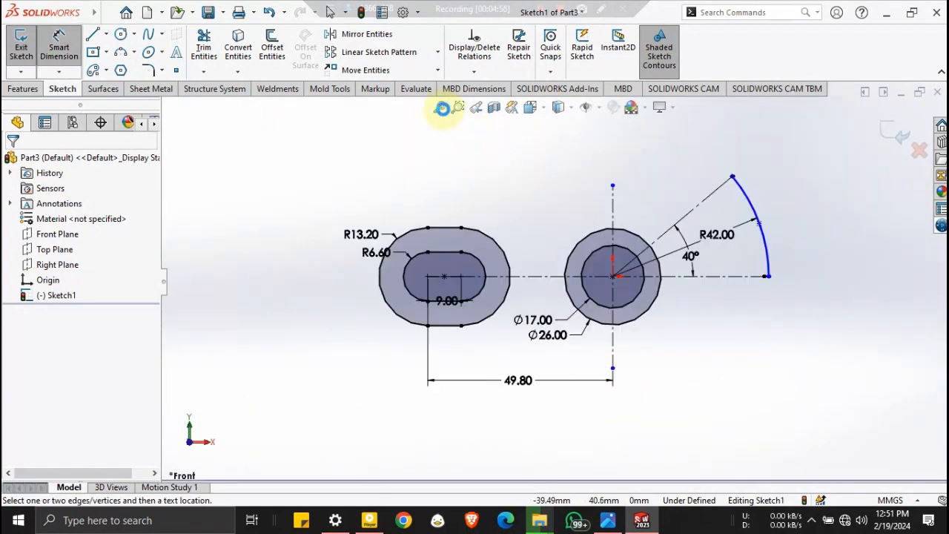
{"action": "left_click", "coordinate": [458, 106]}
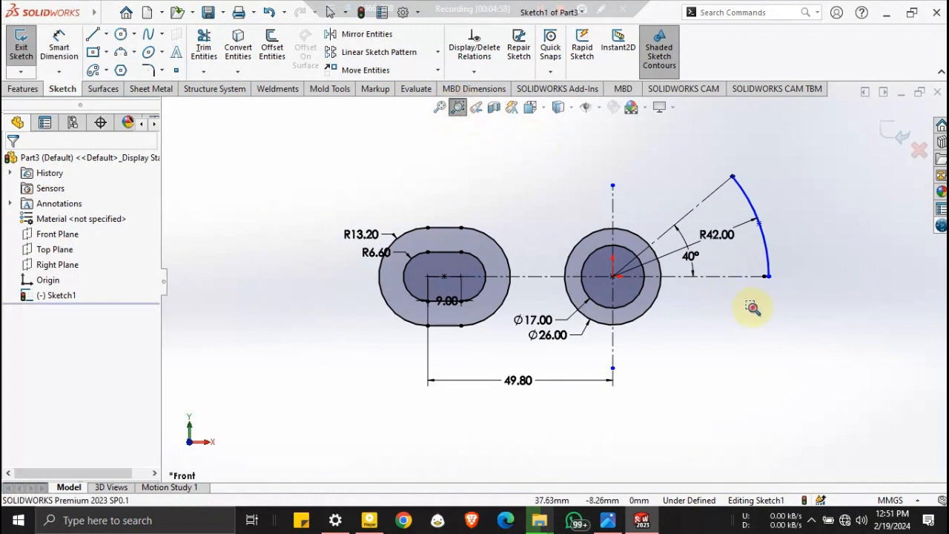
{"action": "left_click_drag", "start_coordinate": [753, 306], "coordinate": [795, 262]}
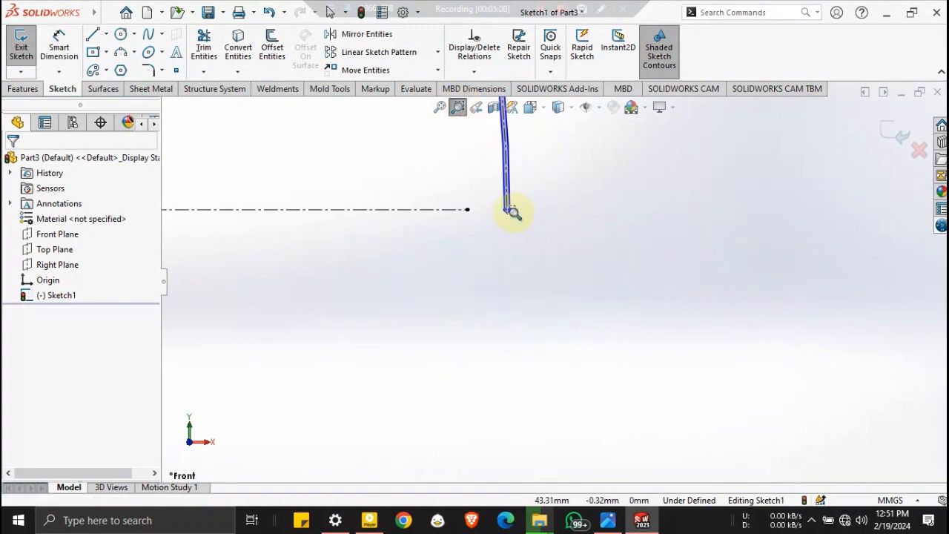
{"action": "left_click", "coordinate": [70, 44]}
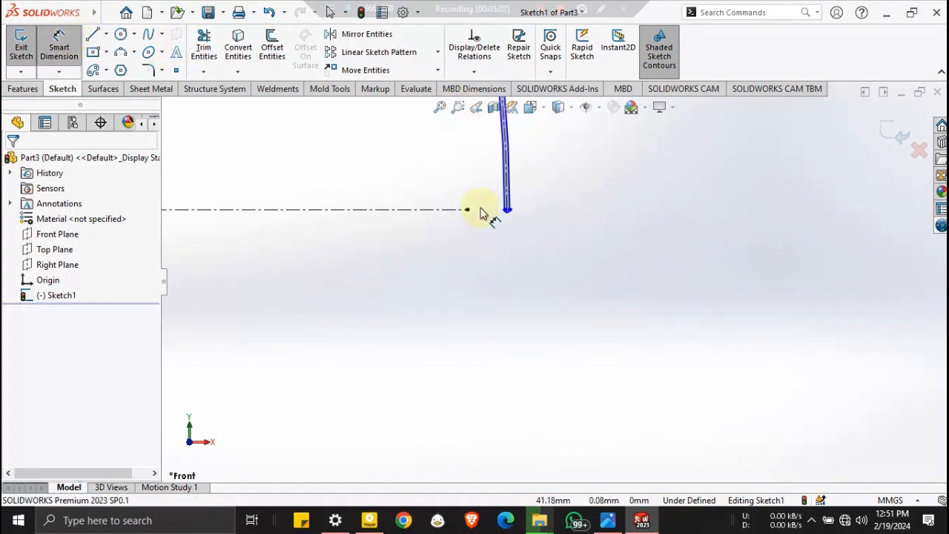
{"action": "left_click", "coordinate": [505, 213]}
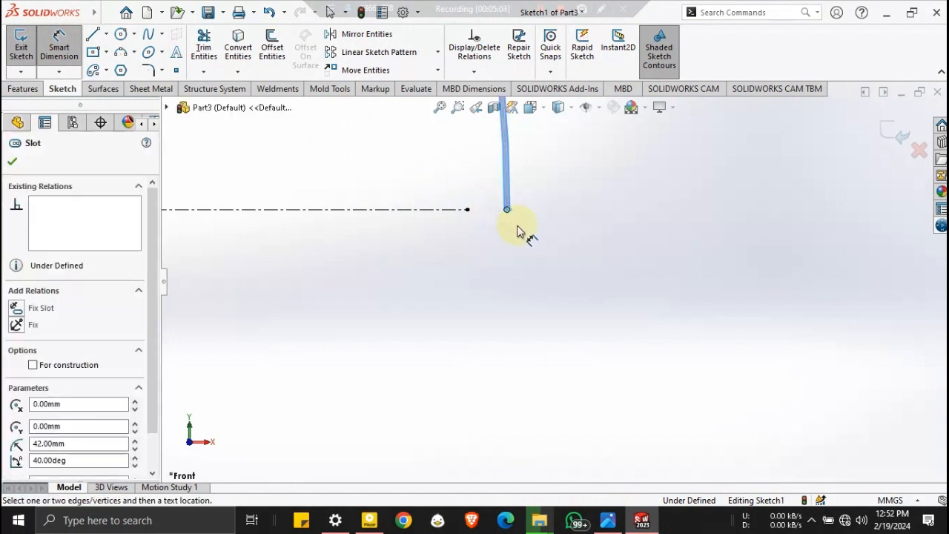
{"action": "left_click", "coordinate": [66, 52]}
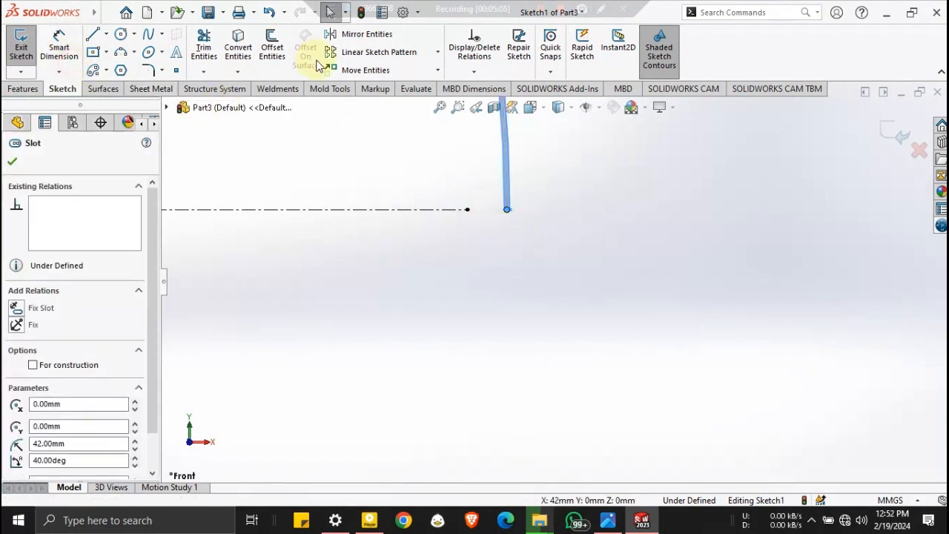
Dimension the curved slot's lower end arc with a radius of 6.6 mm and show the whole sketch.
{"action": "left_click", "coordinate": [456, 107]}
{"action": "left_click_drag", "start_coordinate": [534, 239], "coordinate": [473, 172]}
{"action": "left_click", "coordinate": [59, 46]}
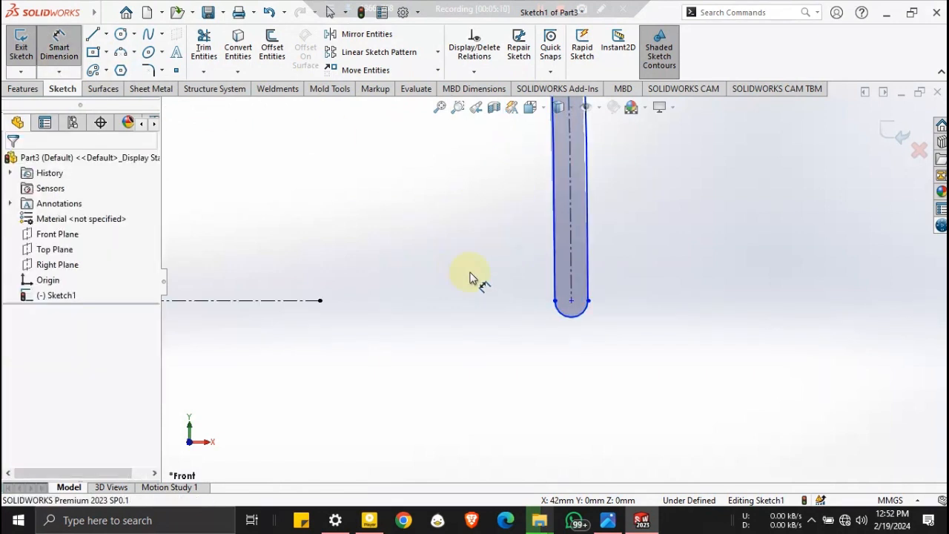
{"action": "left_click", "coordinate": [565, 322]}
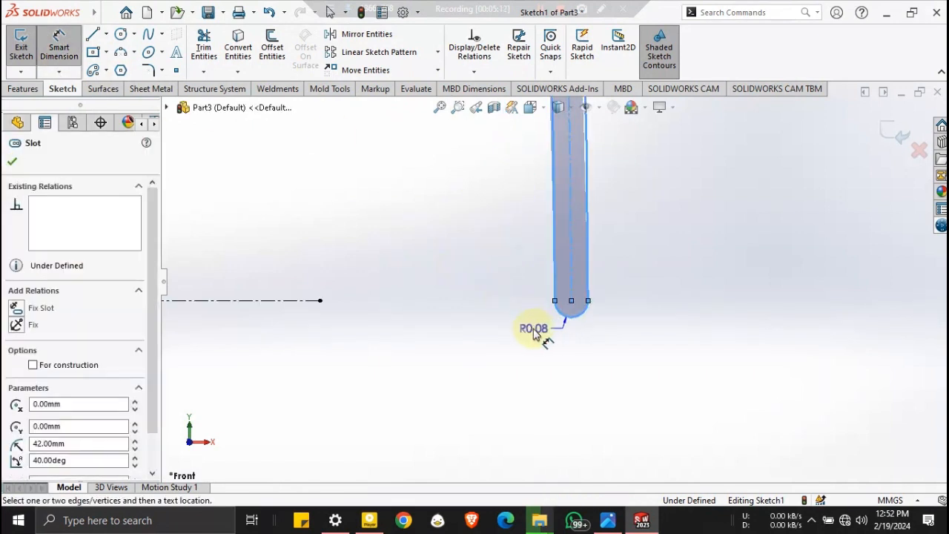
{"action": "left_click", "coordinate": [534, 330]}
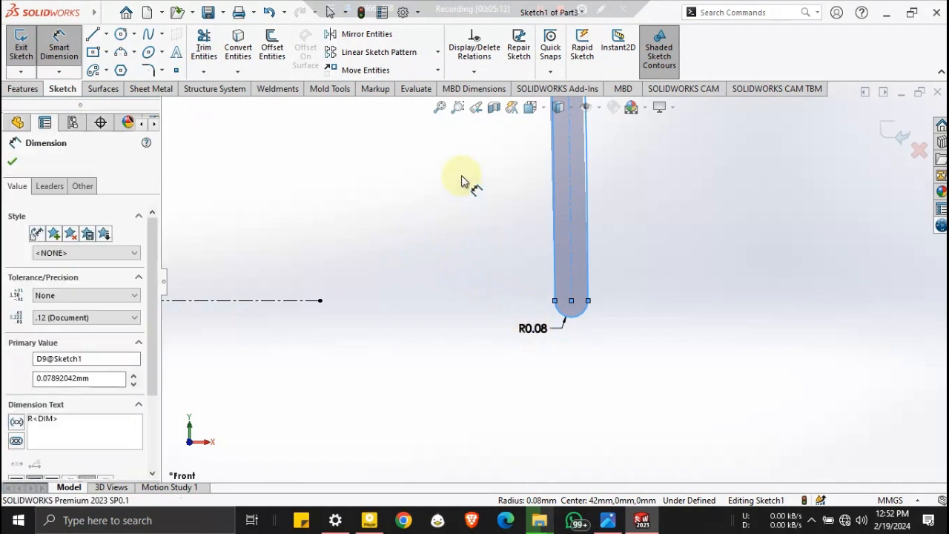
{"action": "type", "text": "0.6"}
{"action": "key", "text": "Return"}
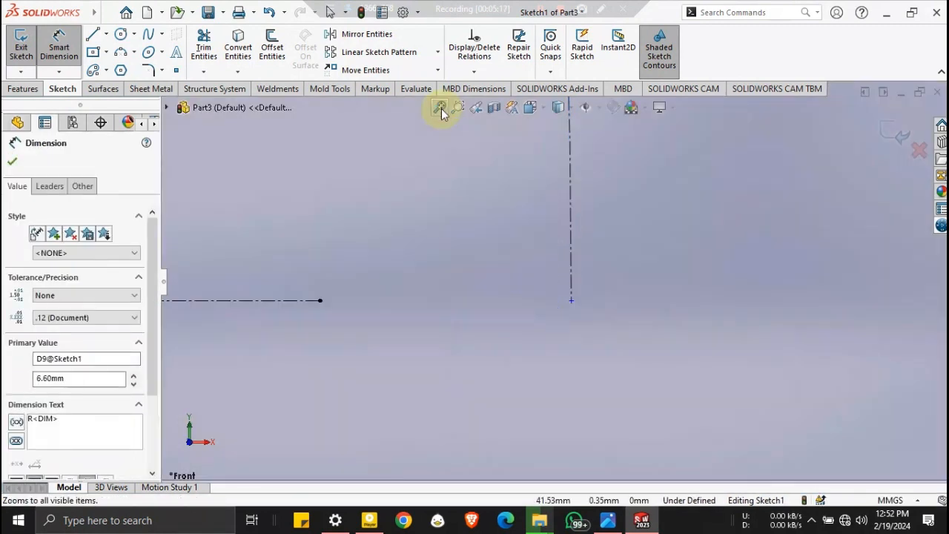
{"action": "left_click", "coordinate": [440, 108]}
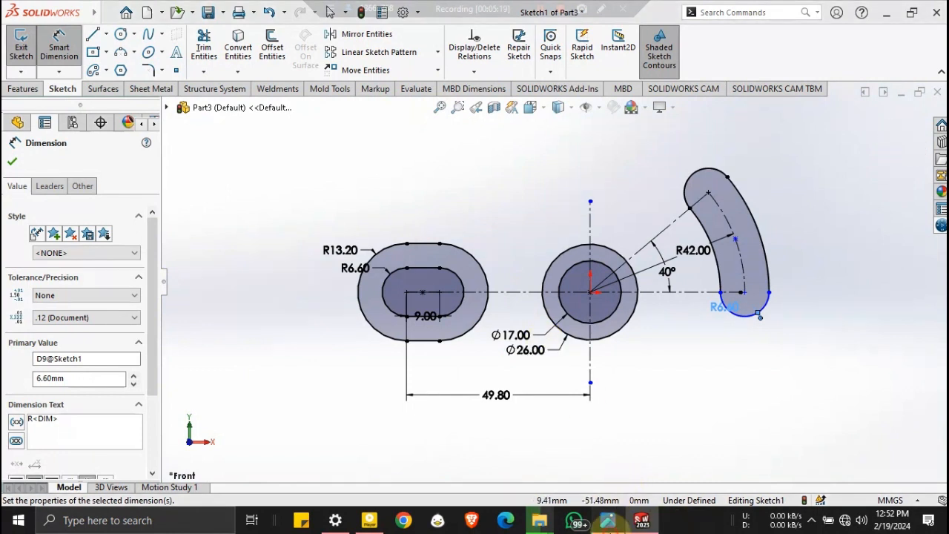
Check the reference drawing for the outer outline around the curved slot.
{"action": "left_click", "coordinate": [608, 521]}
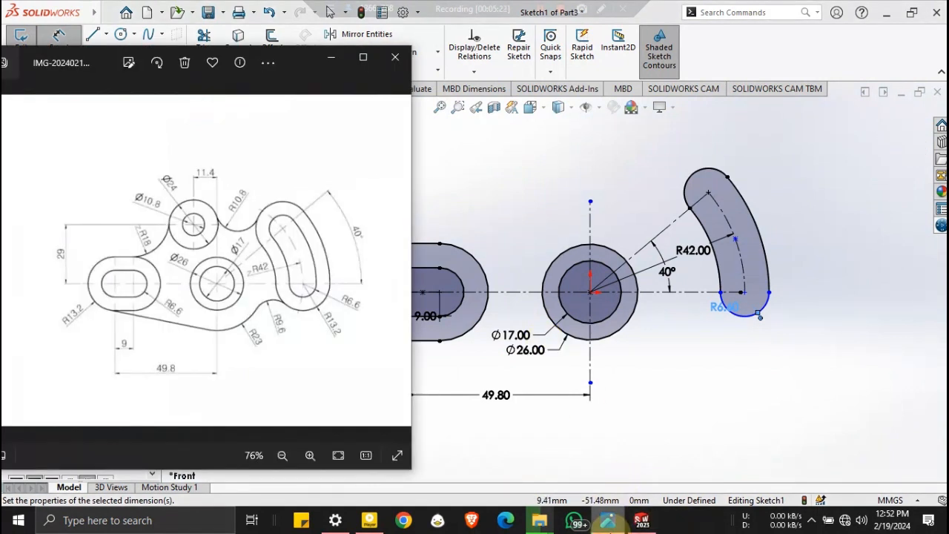
{"action": "left_click", "coordinate": [332, 57]}
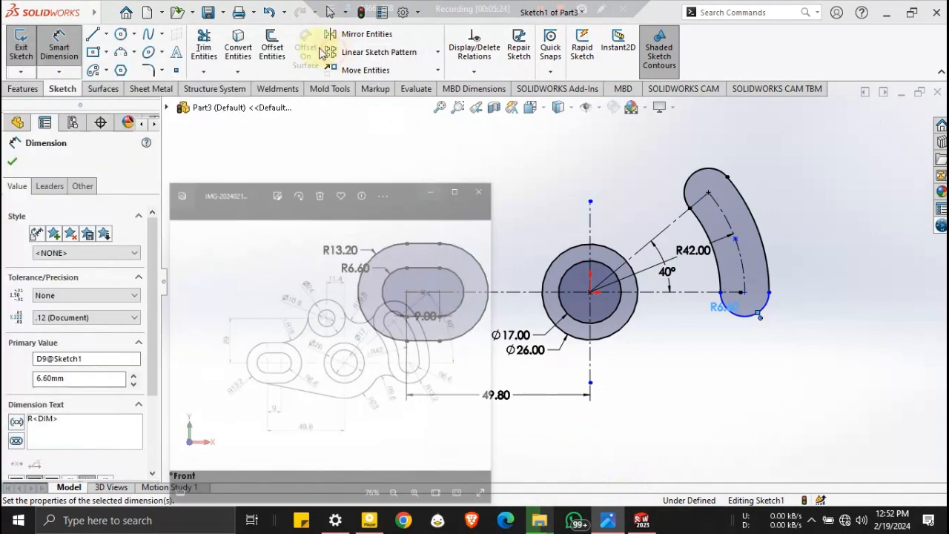
{"action": "left_click", "coordinate": [92, 70]}
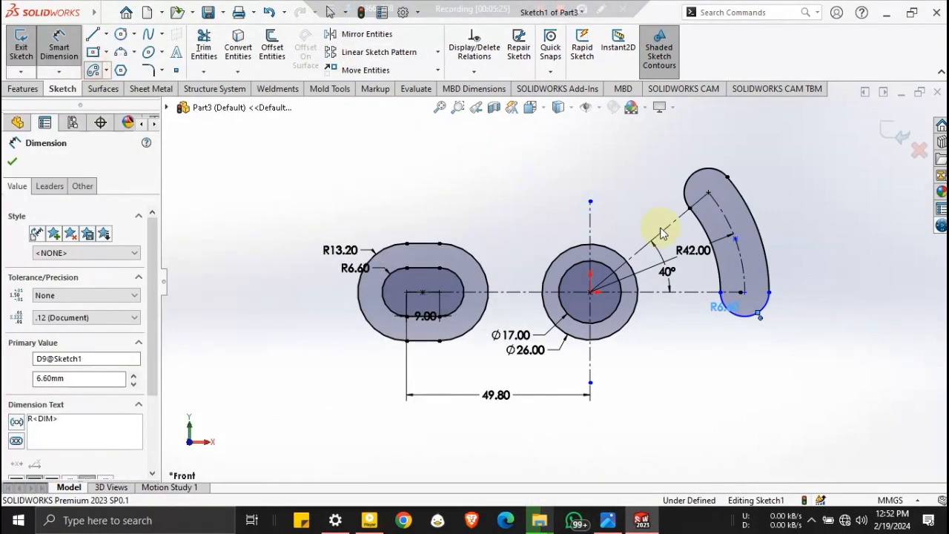
{"action": "left_click", "coordinate": [745, 292]}
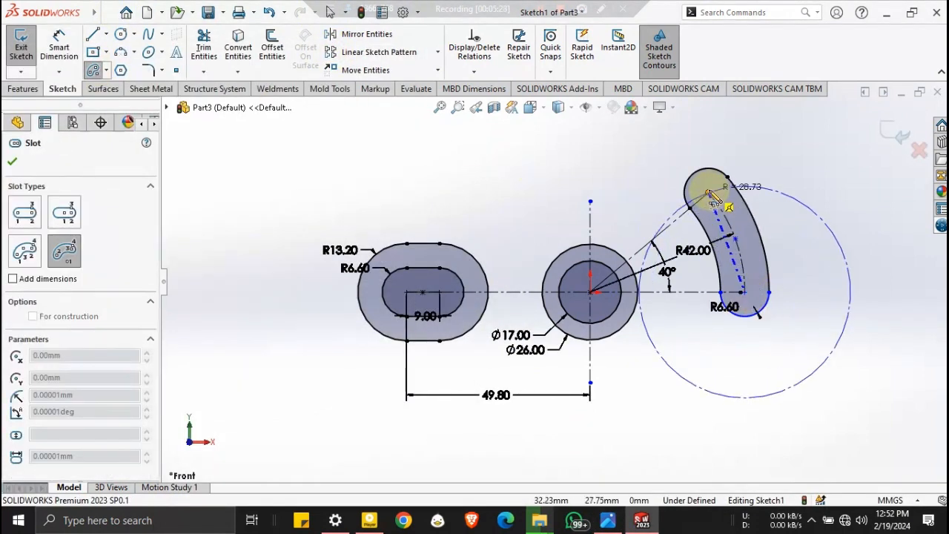
{"action": "key", "text": "Escape"}
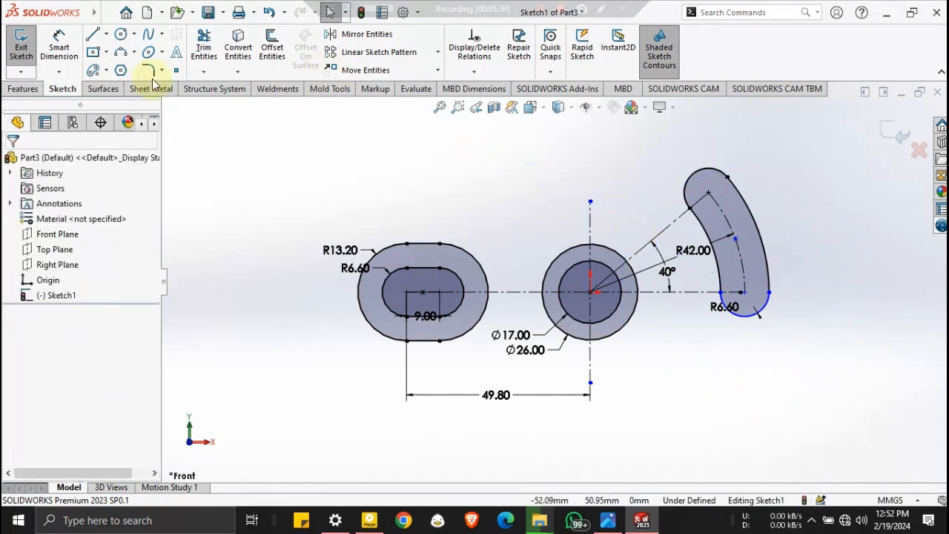
{"action": "key", "text": "Return"}
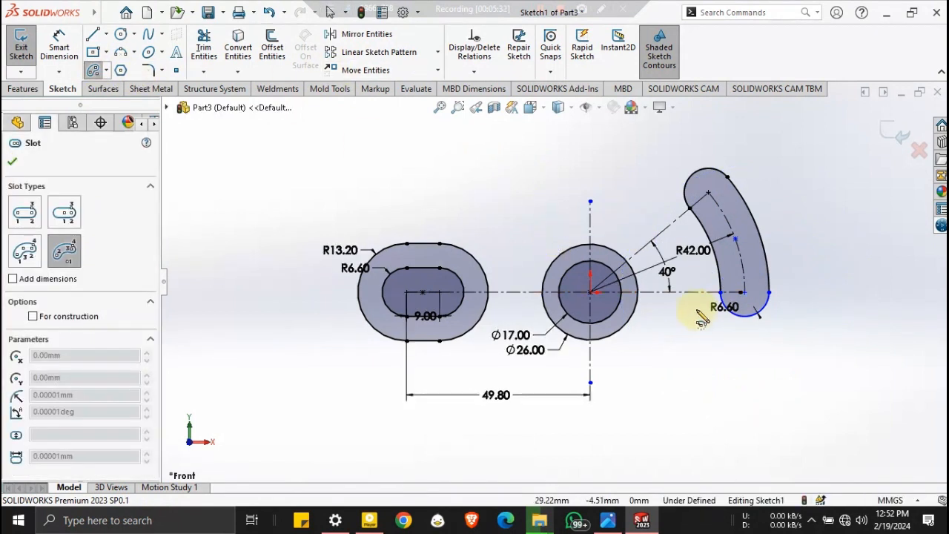
{"action": "left_click", "coordinate": [590, 291]}
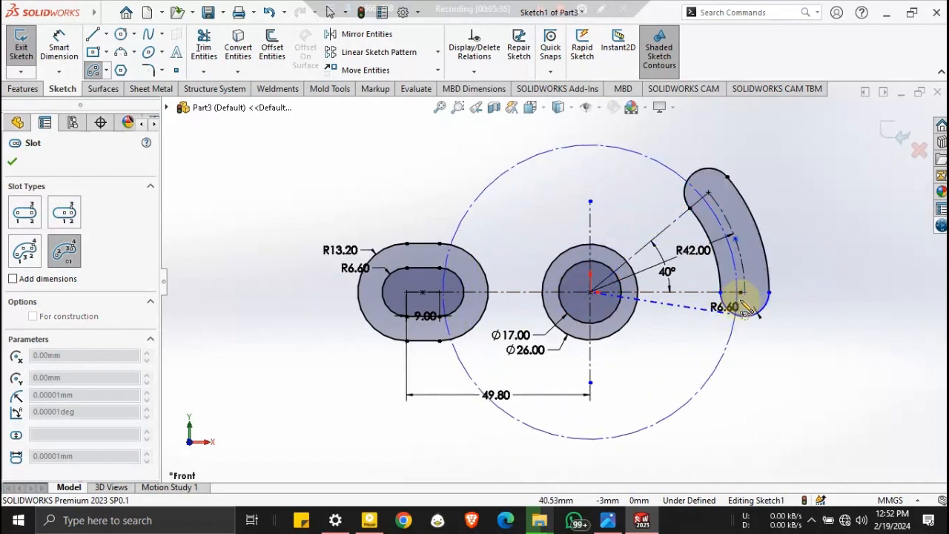
{"action": "key", "text": "Escape"}
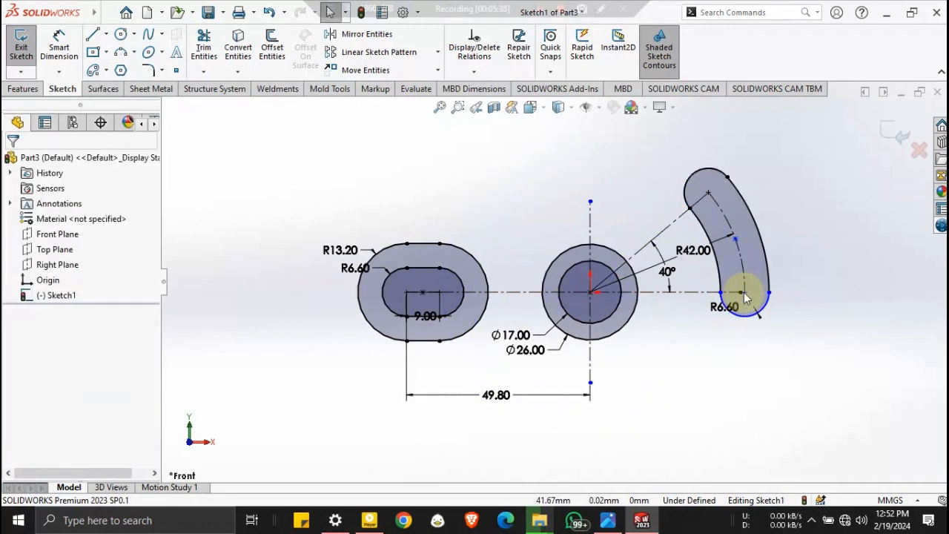
Sketch an outer centerpoint arc slot about the origin along the curved slot's 42 mm centre arc, spanning 40° and about 27.5 mm wide.
{"action": "left_click", "coordinate": [96, 70]}
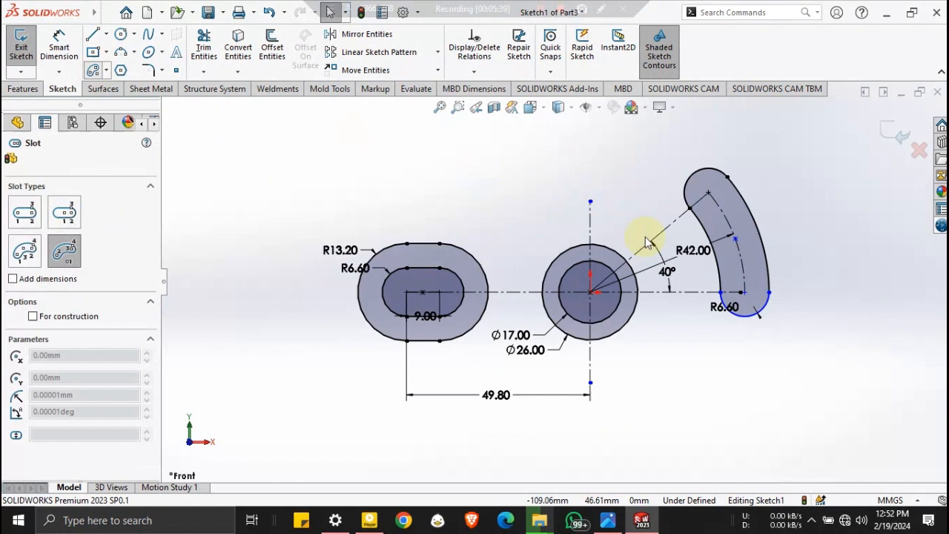
{"action": "left_click", "coordinate": [591, 292]}
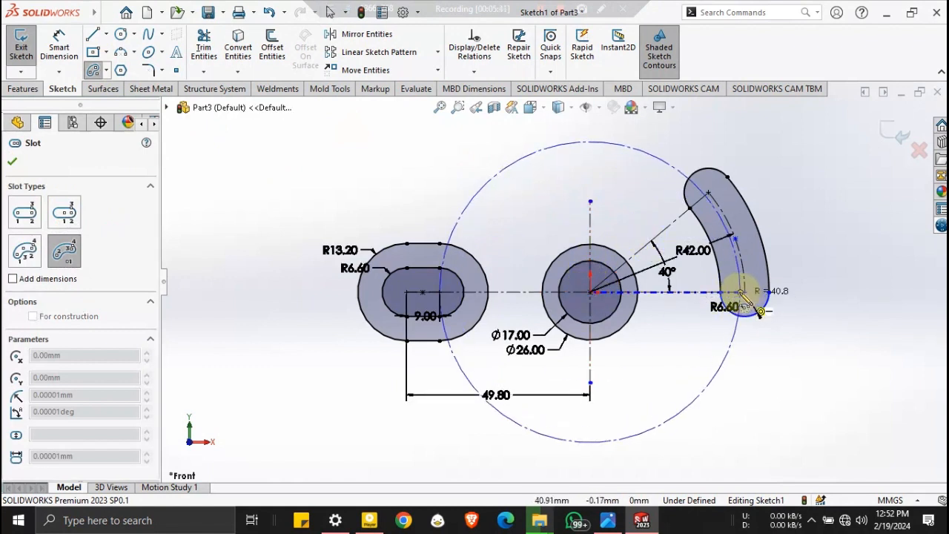
{"action": "left_click", "coordinate": [744, 292]}
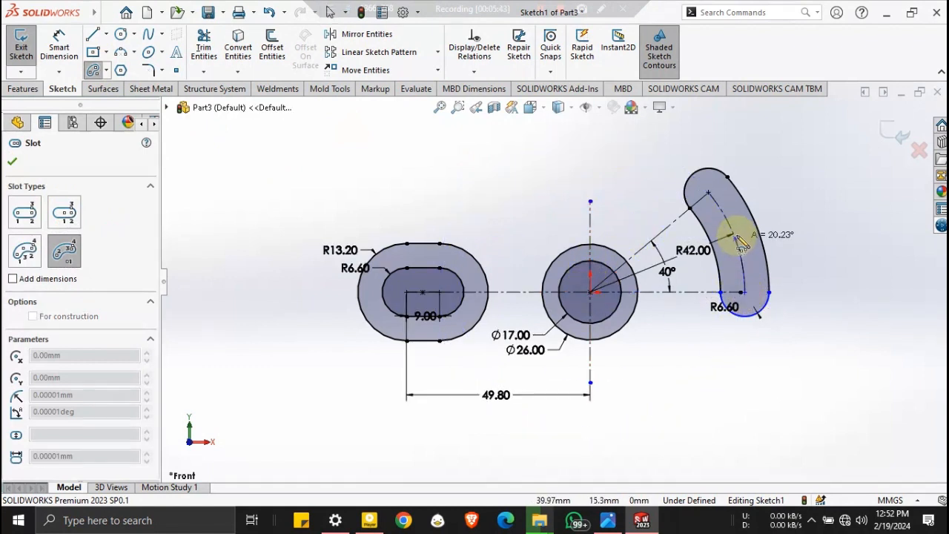
{"action": "left_click", "coordinate": [710, 195]}
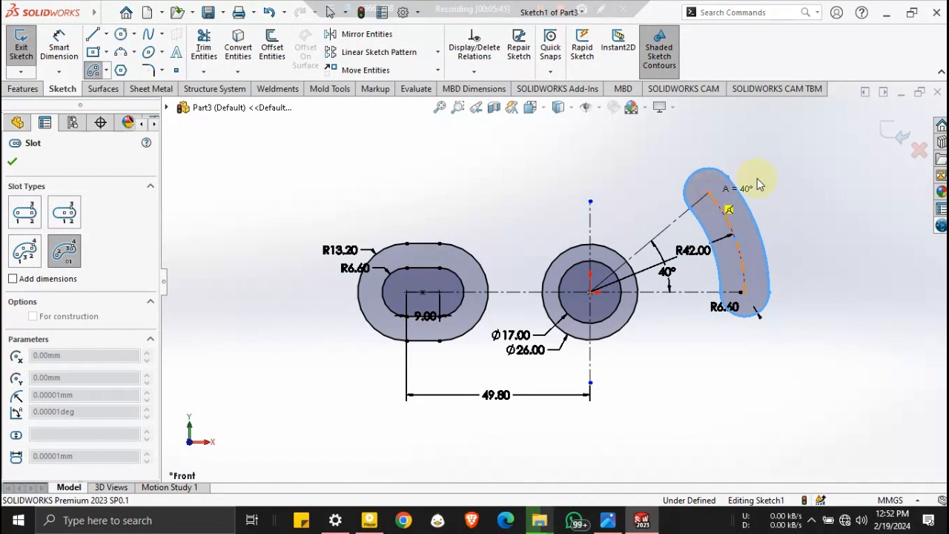
{"action": "left_click", "coordinate": [762, 184]}
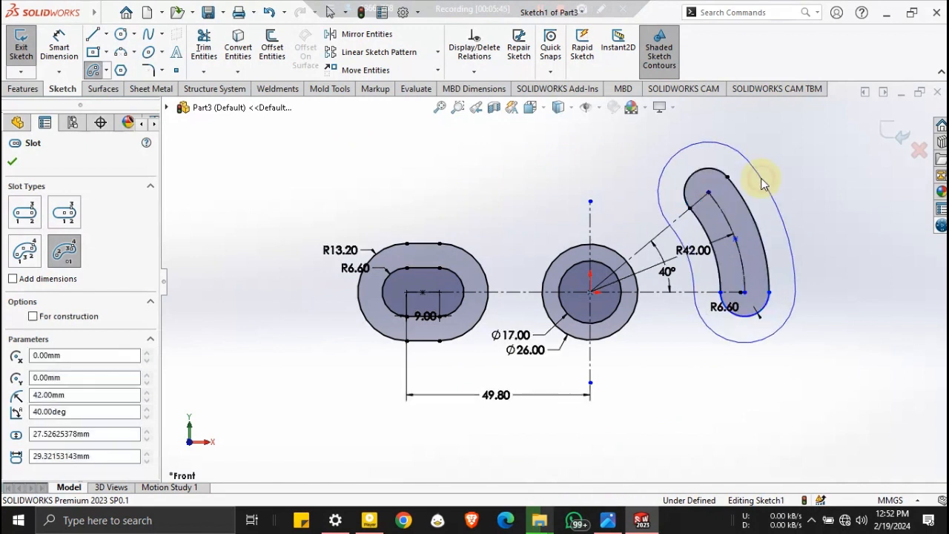
Dimension the outer curved slot's upper end arc with a radius of 13.2 mm.
{"action": "left_click", "coordinate": [61, 58]}
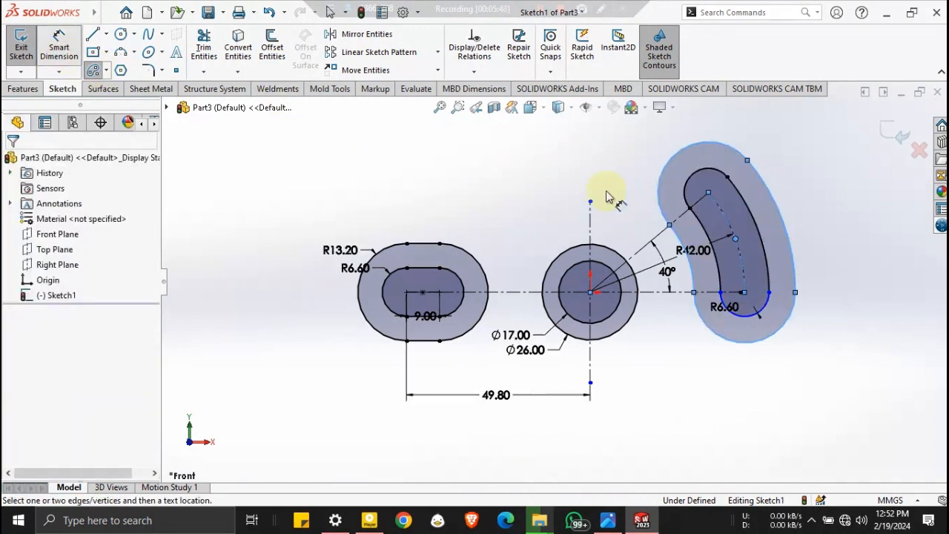
{"action": "left_click", "coordinate": [695, 148]}
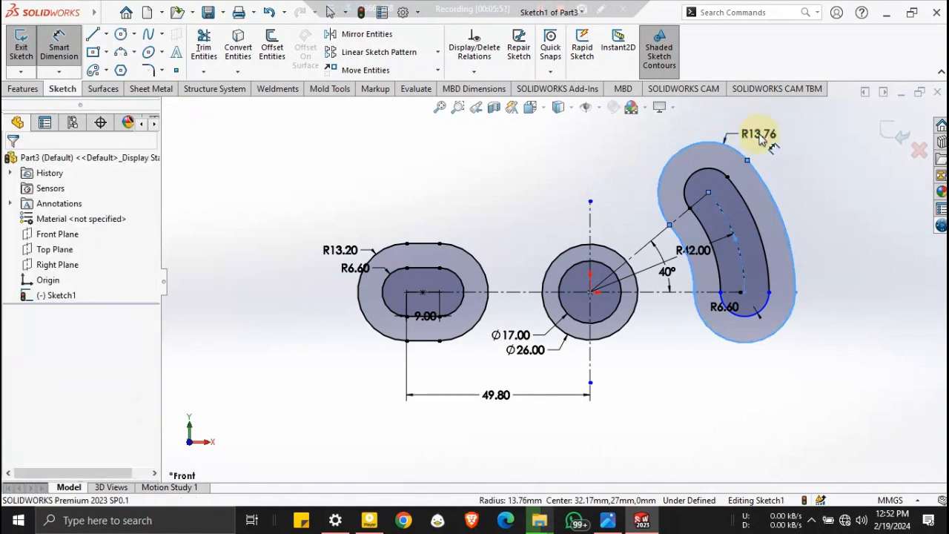
{"action": "left_click", "coordinate": [762, 140]}
{"action": "type", "text": "13.2"}
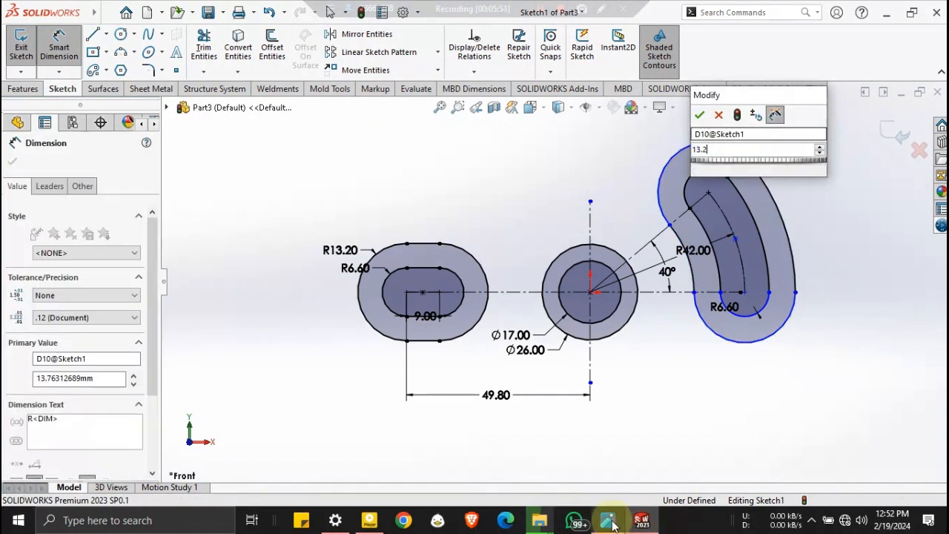
{"action": "key", "text": "Return"}
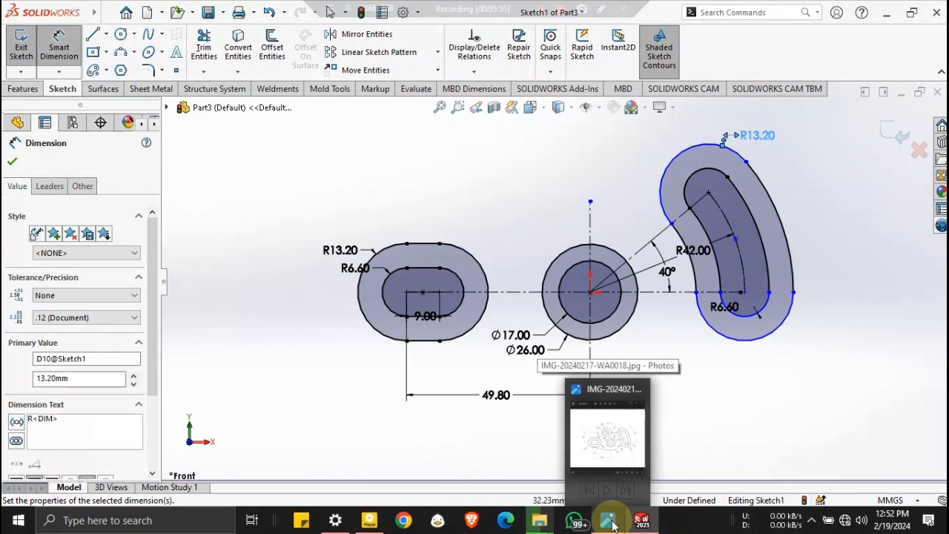
Consult the reference drawing and sketch two concentric circles, radii about 4.4 mm and 9.1 mm, above the gap between the straight slot and origin circles.
{"action": "left_click", "coordinate": [612, 525]}
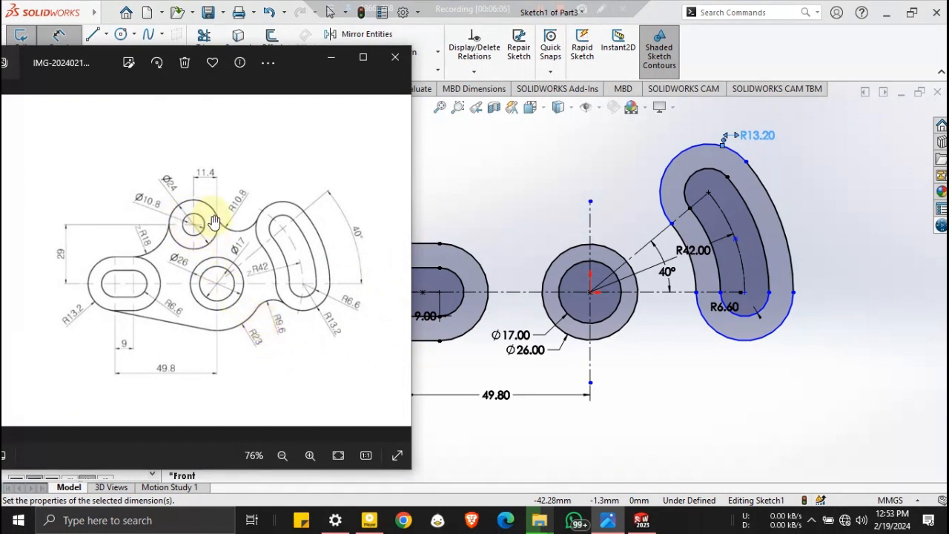
{"action": "left_click", "coordinate": [336, 62]}
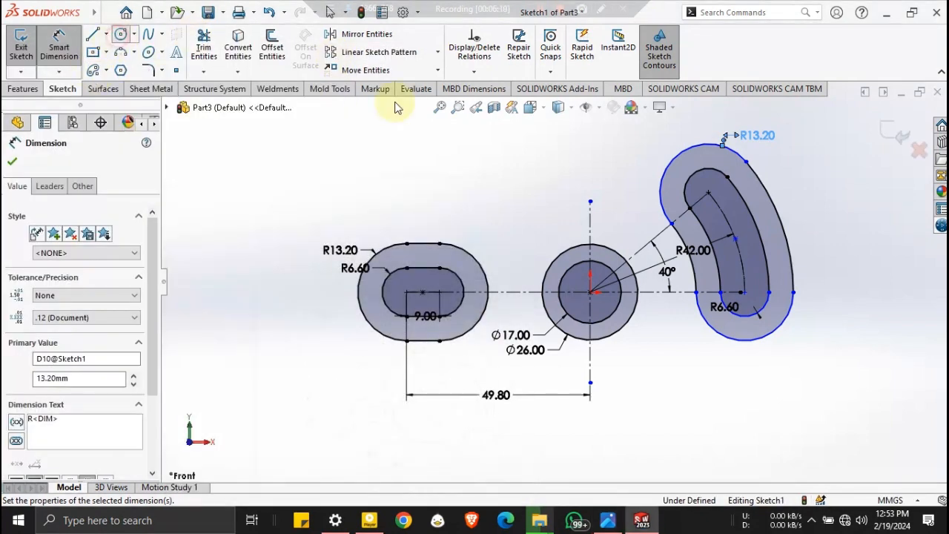
{"action": "left_click", "coordinate": [501, 166]}
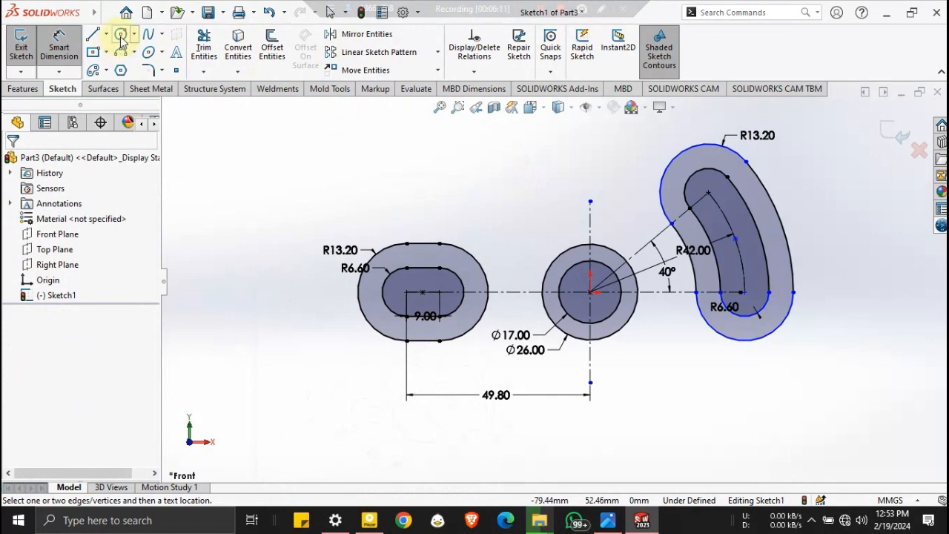
{"action": "left_click", "coordinate": [120, 35]}
{"action": "left_click", "coordinate": [501, 170]}
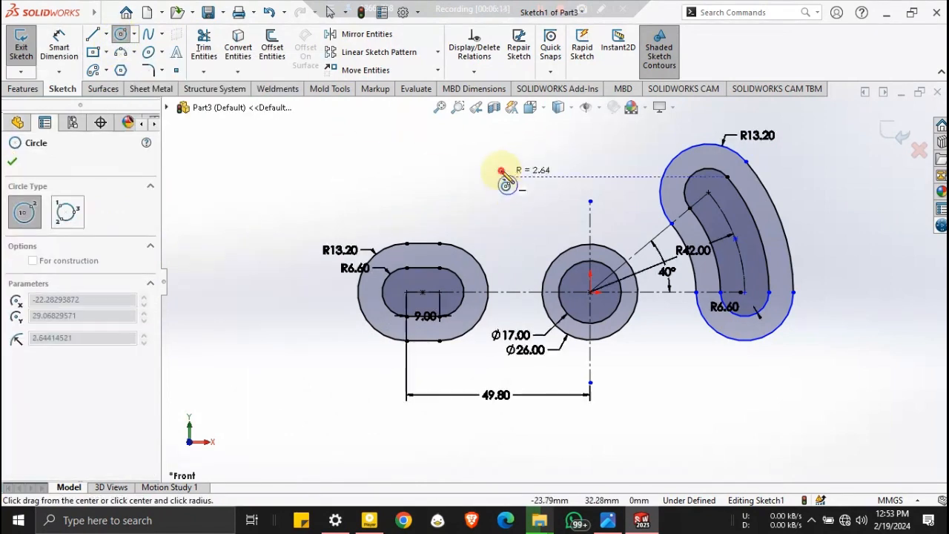
{"action": "left_click", "coordinate": [498, 172]}
{"action": "left_click", "coordinate": [508, 184]}
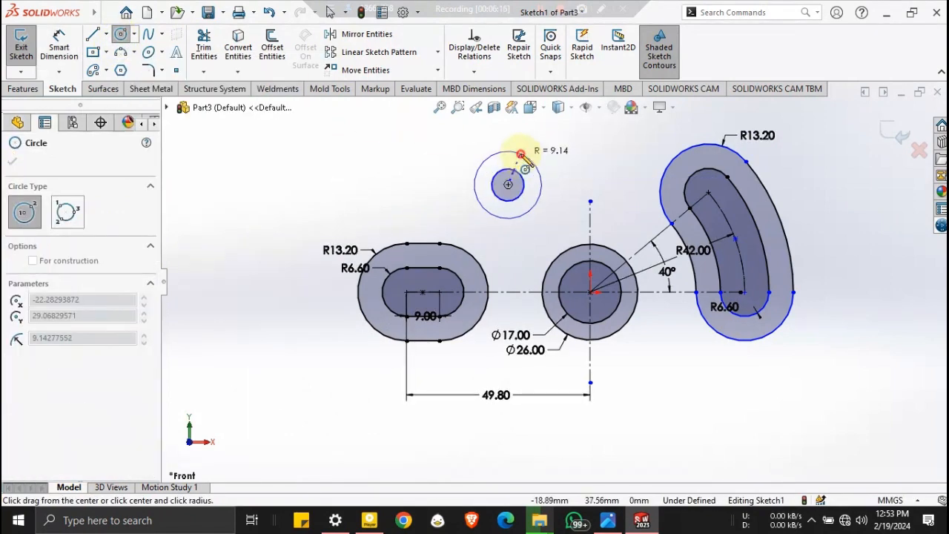
{"action": "left_click", "coordinate": [521, 154]}
Dimension the upper concentric circles with an inner diameter of 10.8 mm and an outer diameter of 24 mm, checking them against the reference drawing.
{"action": "left_click", "coordinate": [58, 43]}
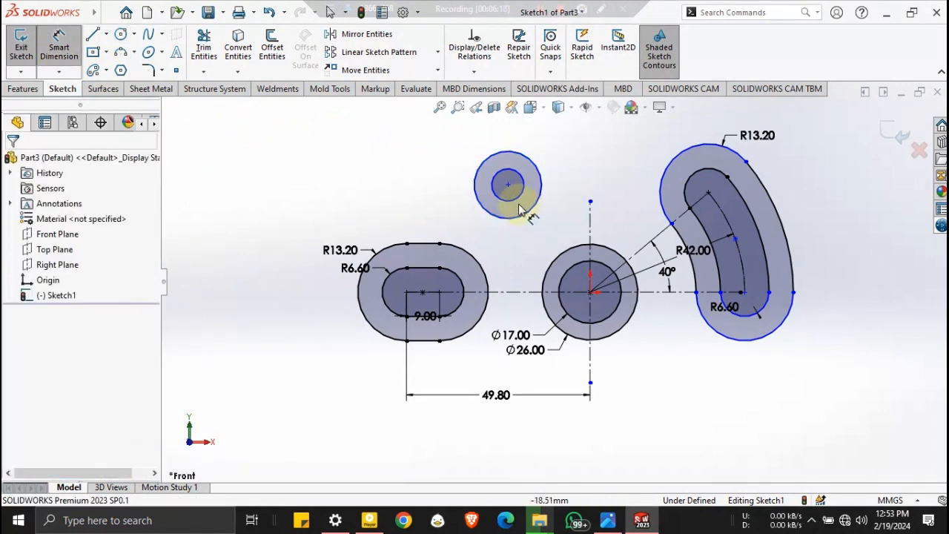
{"action": "left_click", "coordinate": [510, 196]}
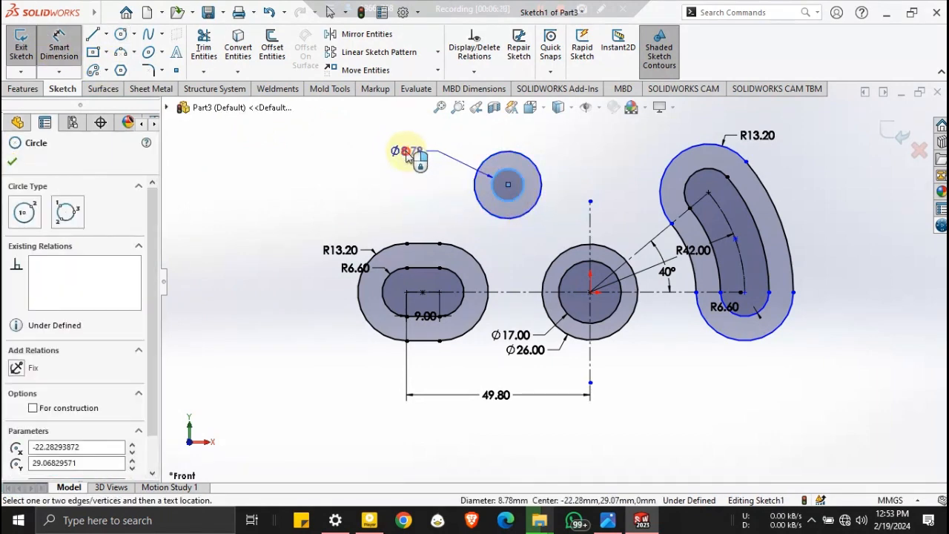
{"action": "left_click", "coordinate": [406, 153]}
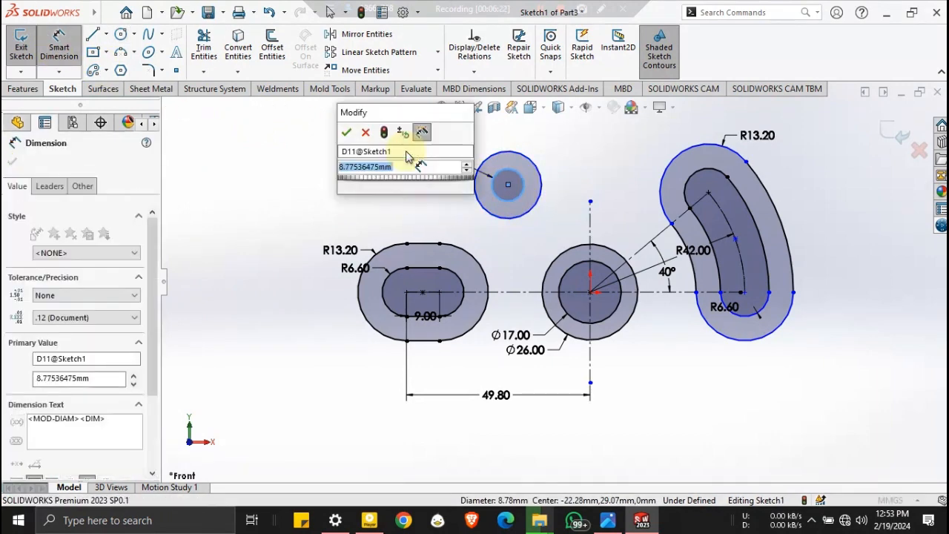
{"action": "type", "text": "10.8"}
{"action": "key", "text": "Return"}
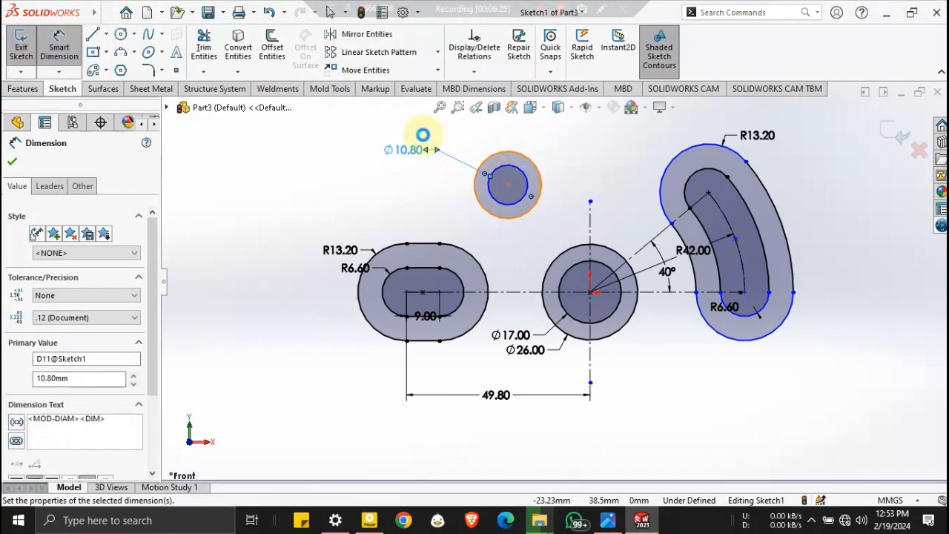
{"action": "left_click", "coordinate": [412, 137]}
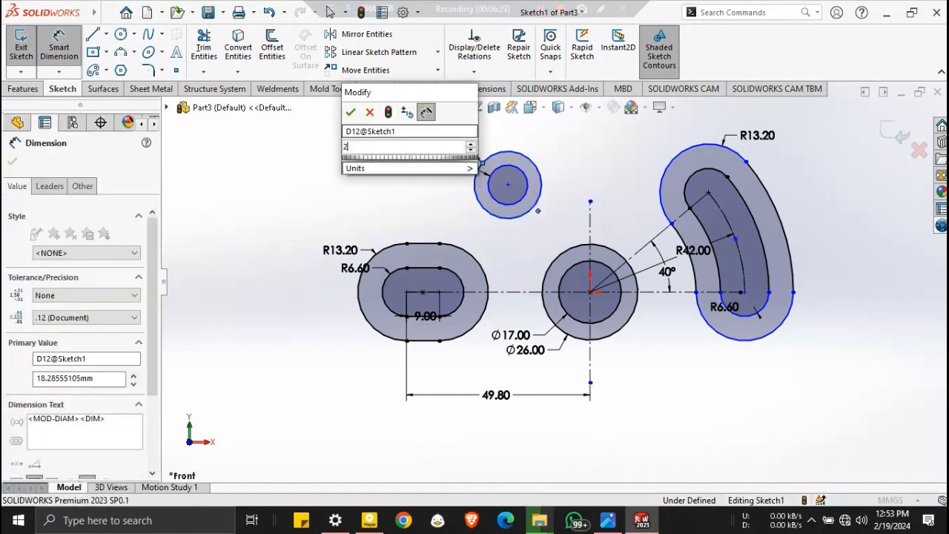
{"action": "left_click", "coordinate": [610, 522]}
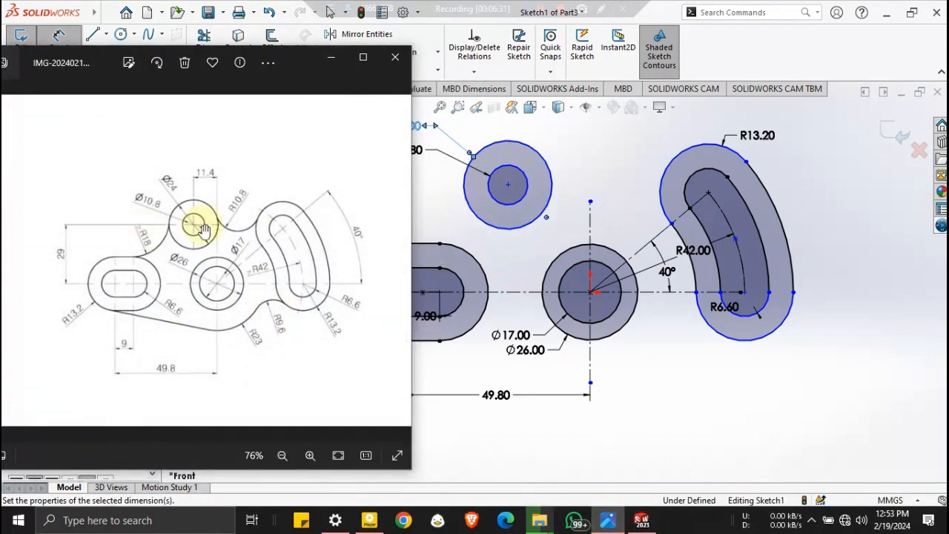
{"action": "left_click", "coordinate": [320, 58]}
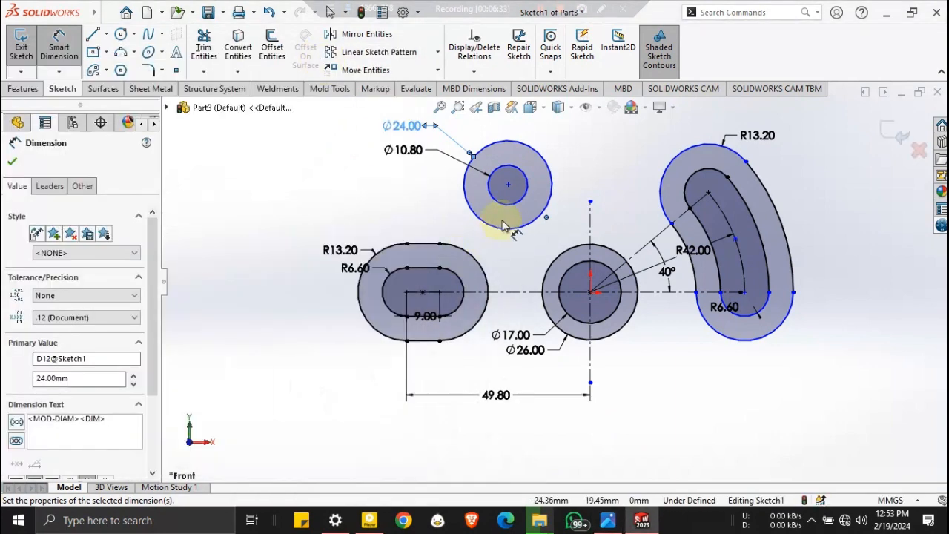
Following the reference drawing, dimension the vertical distance from the upper circles' centre to the horizontal centerline as 29 mm.
{"action": "left_click", "coordinate": [607, 520]}
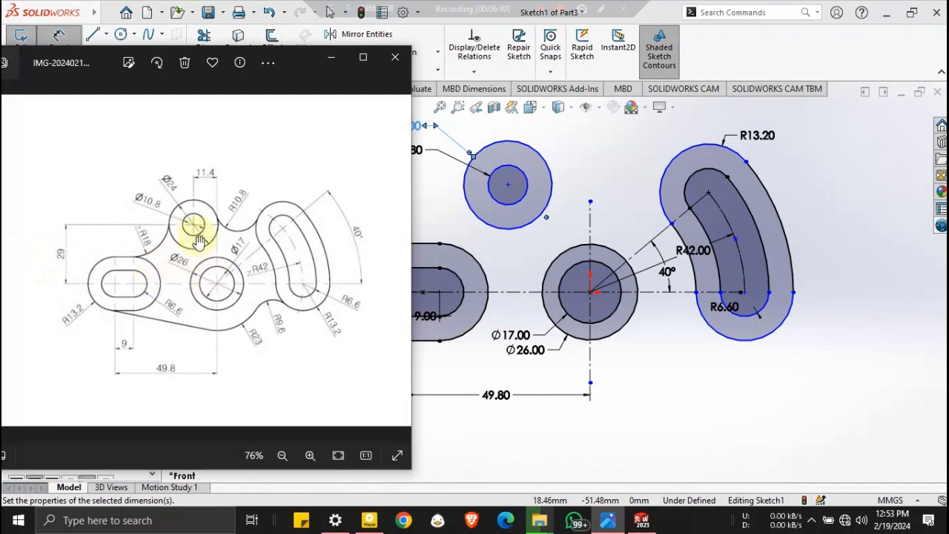
{"action": "left_click", "coordinate": [331, 58]}
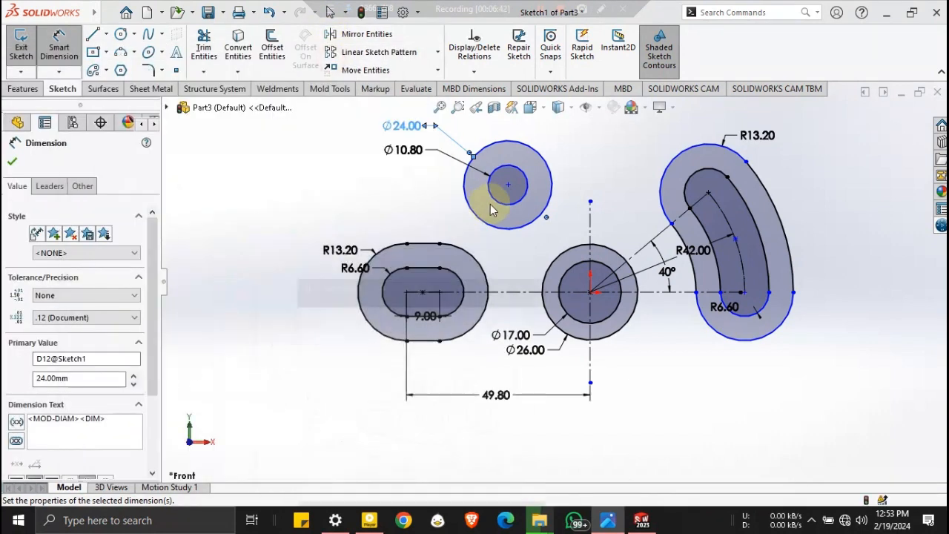
{"action": "left_click", "coordinate": [508, 185]}
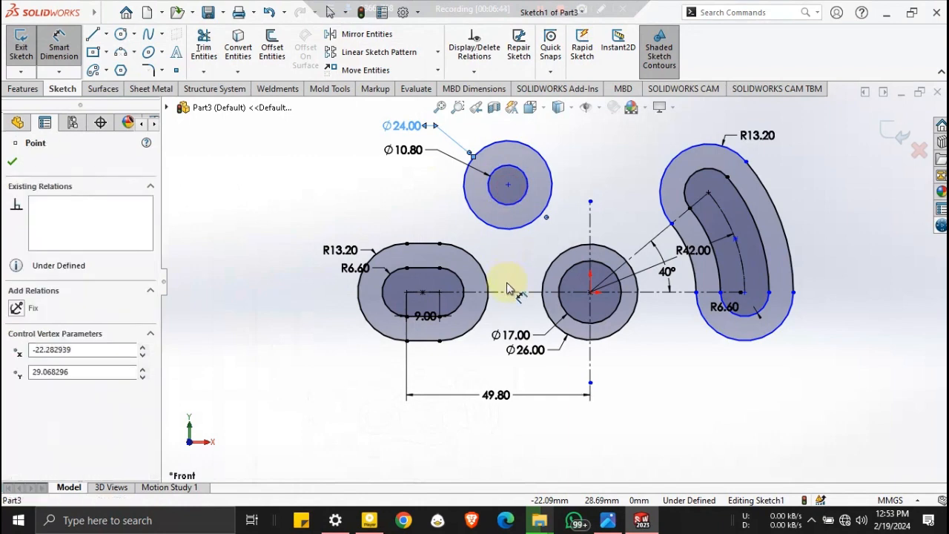
{"action": "left_click", "coordinate": [503, 291]}
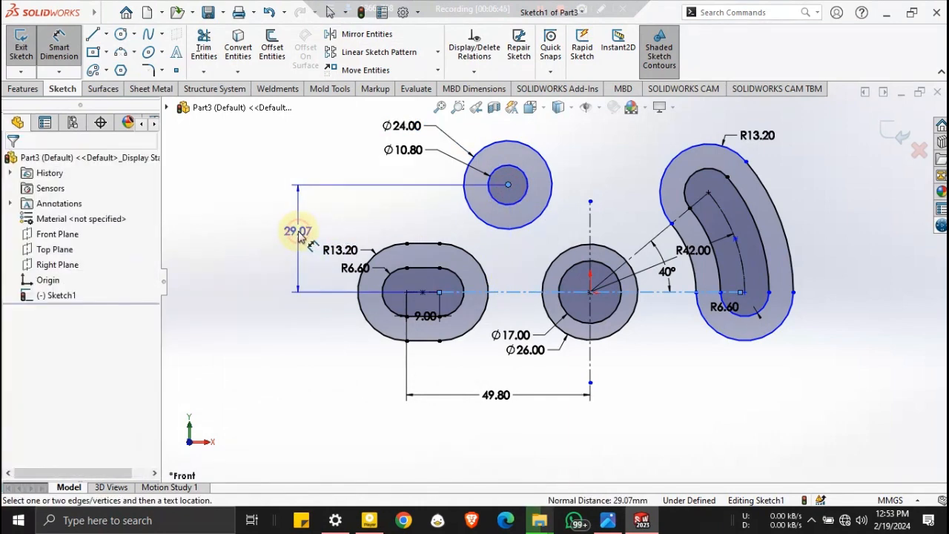
{"action": "left_click", "coordinate": [301, 236]}
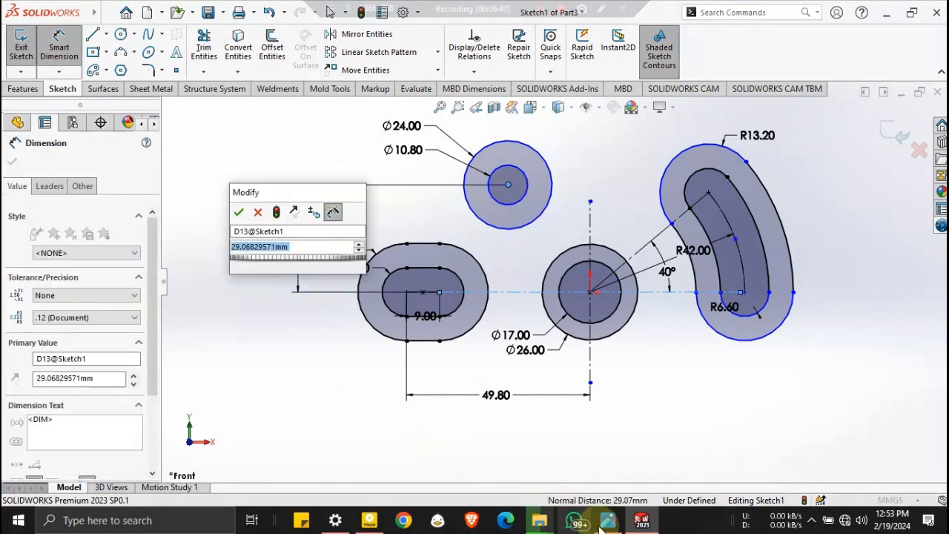
{"action": "type", "text": "29"}
{"action": "key", "text": "alt+Tab"}
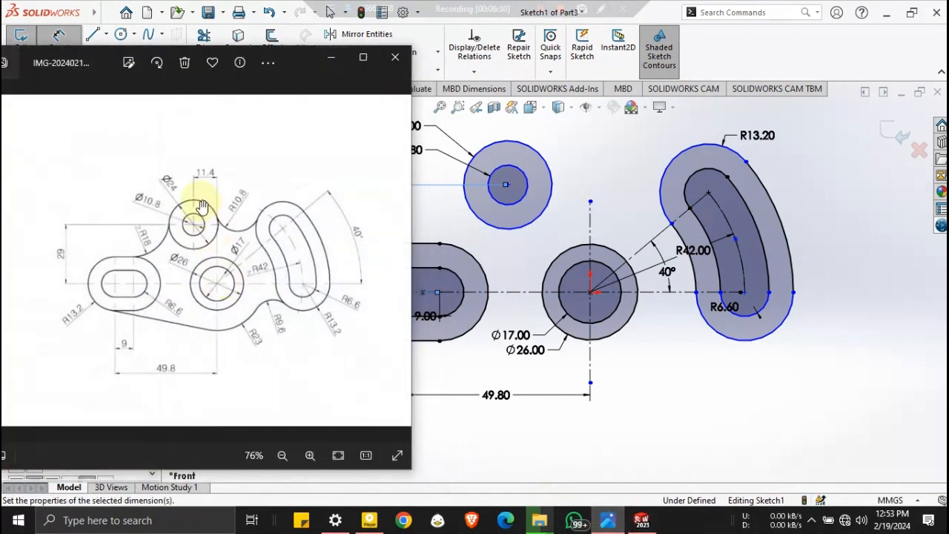
Dimension the horizontal distance from the upper concentric circles' centre to the vertical centerline as 14 mm.
{"action": "left_click", "coordinate": [330, 59]}
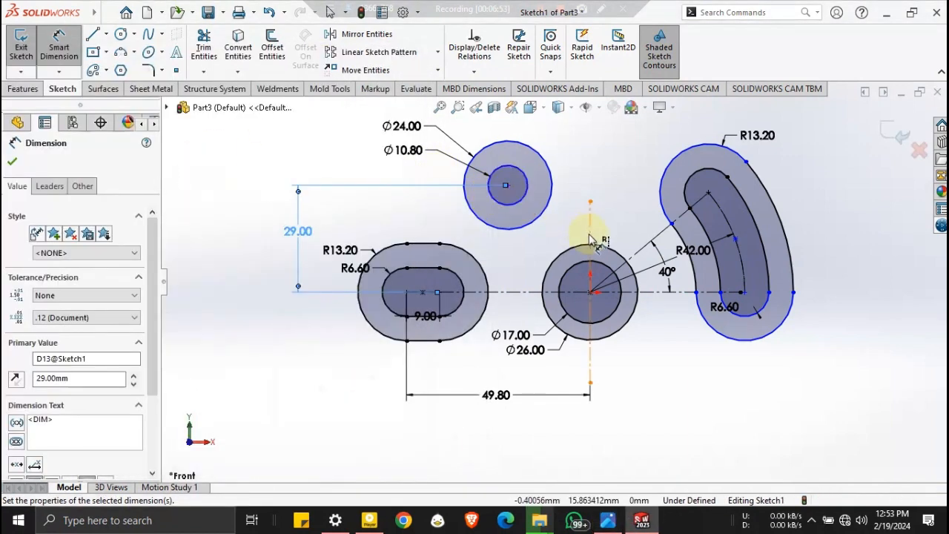
{"action": "left_click", "coordinate": [635, 216]}
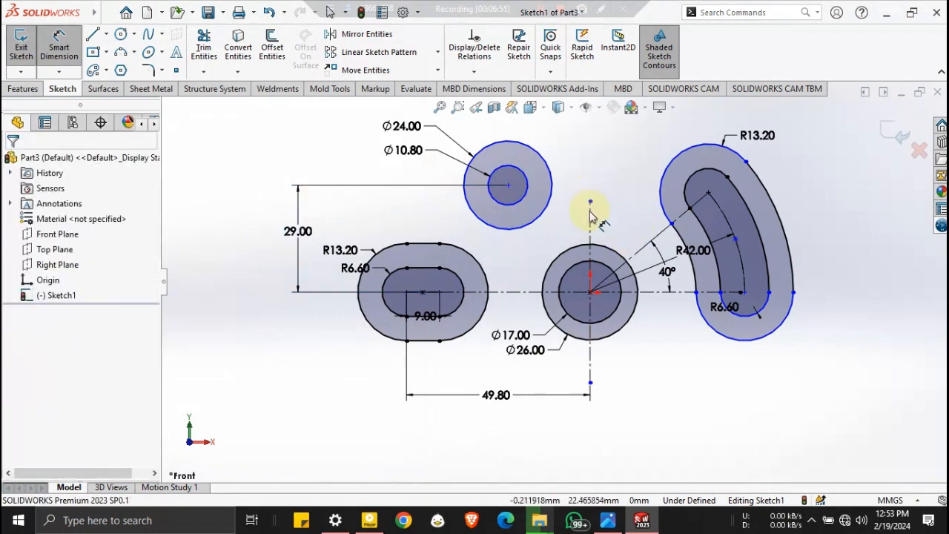
{"action": "left_click_drag", "start_coordinate": [590, 211], "coordinate": [508, 184]}
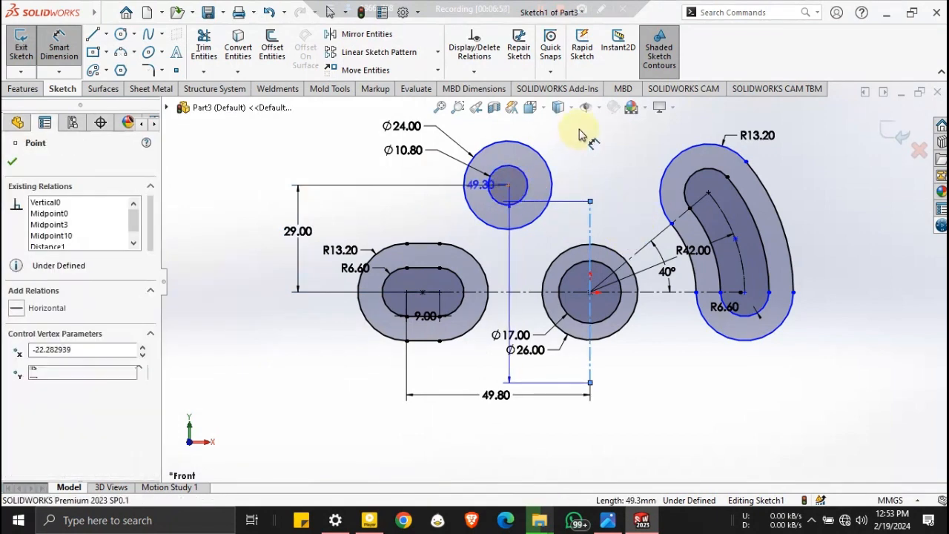
{"action": "left_click", "coordinate": [560, 136]}
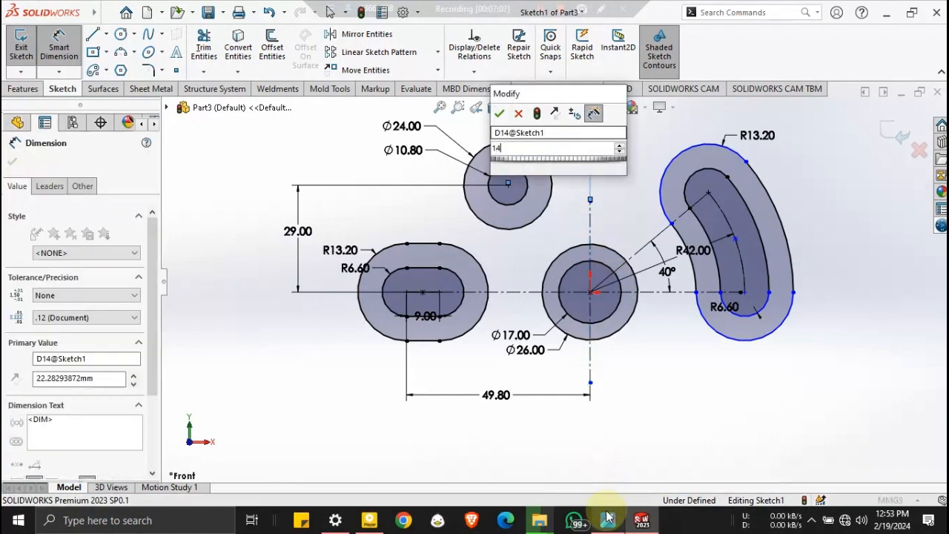
{"action": "key", "text": "Return"}
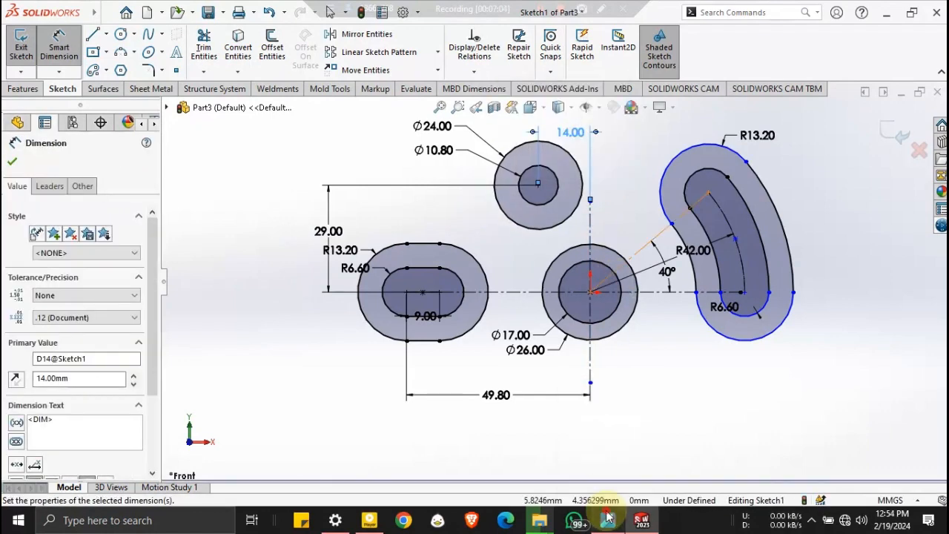
Consult the reference drawing and sketch a circle with a radius of about 23.9 mm centred on the origin.
{"action": "left_click", "coordinate": [607, 516]}
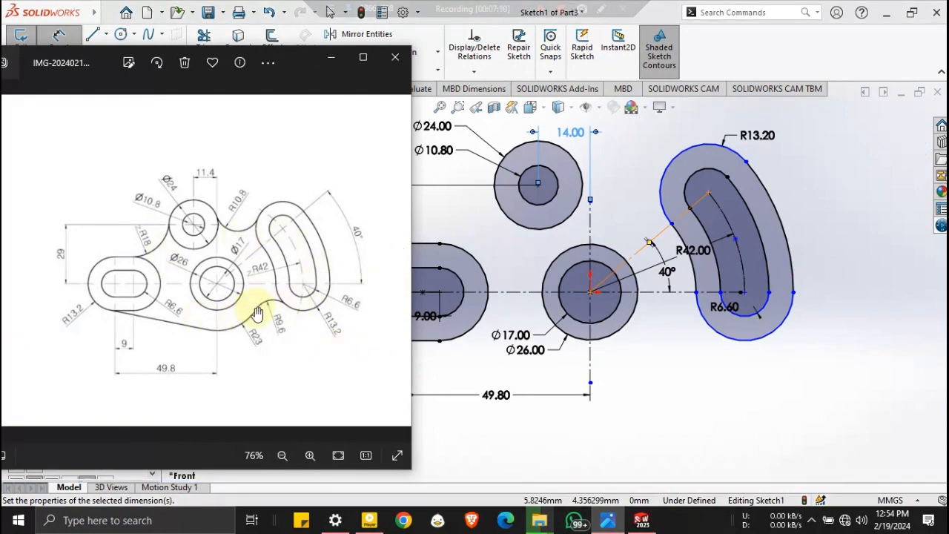
{"action": "left_click", "coordinate": [330, 58]}
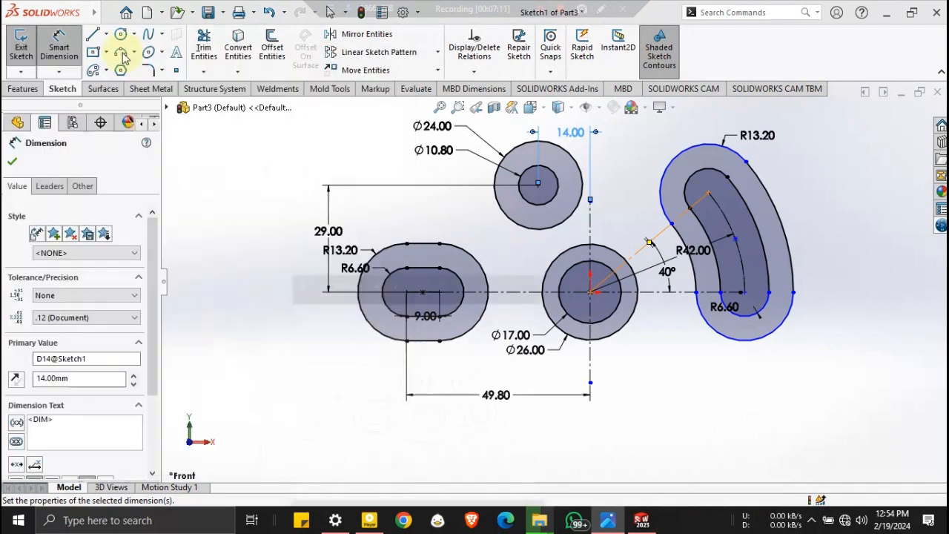
{"action": "left_click", "coordinate": [120, 35]}
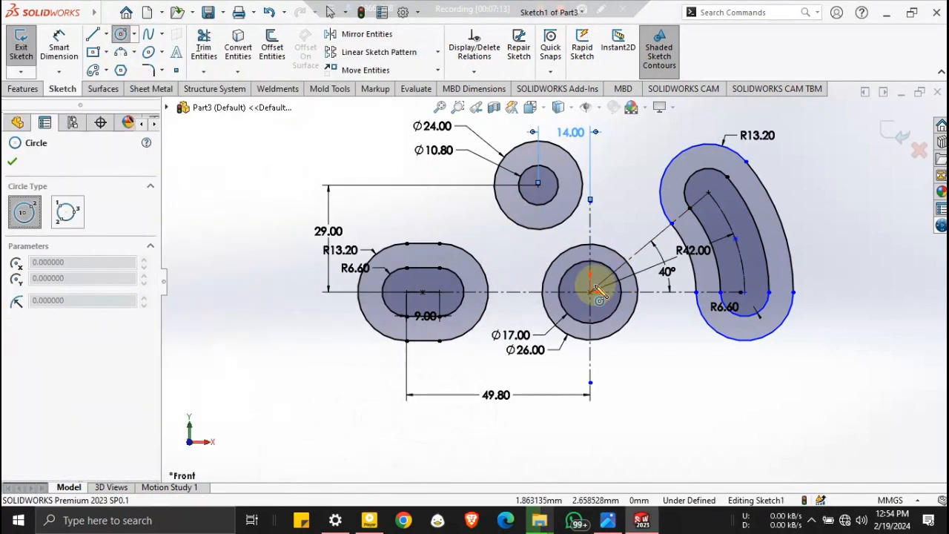
{"action": "left_click", "coordinate": [590, 291]}
{"action": "left_click", "coordinate": [638, 364]}
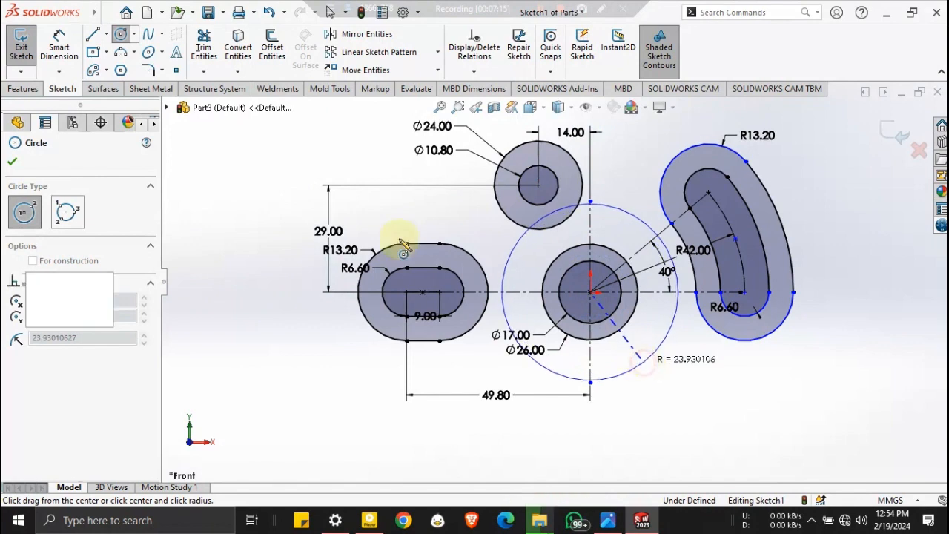
Dimension the outermost origin circle with a diameter of 23*2, giving 46 mm.
{"action": "left_click", "coordinate": [51, 57]}
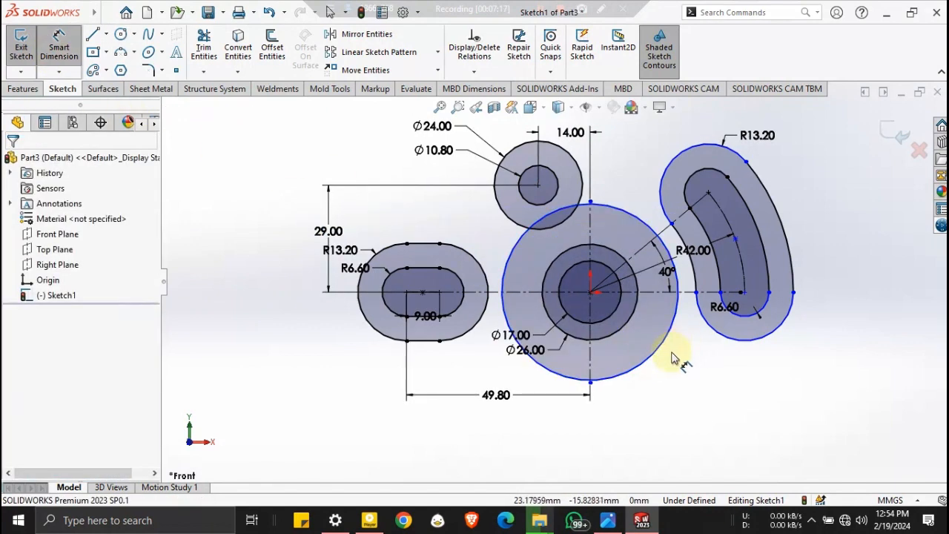
{"action": "left_click", "coordinate": [657, 354]}
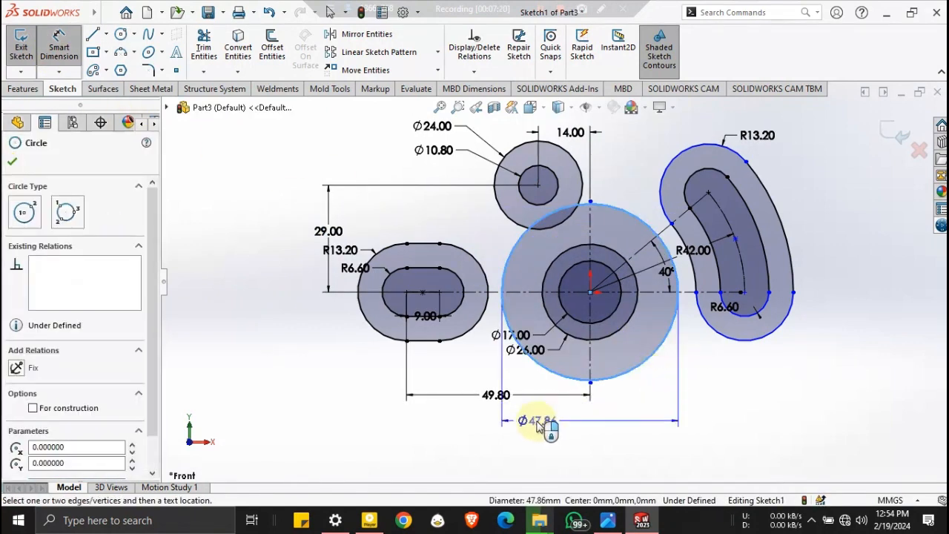
{"action": "left_click", "coordinate": [608, 429]}
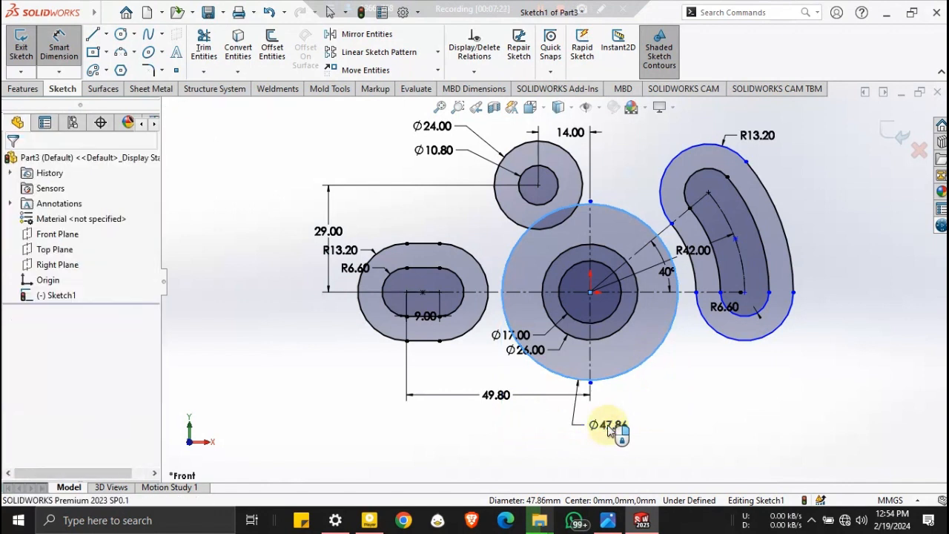
{"action": "type", "text": "23*2"}
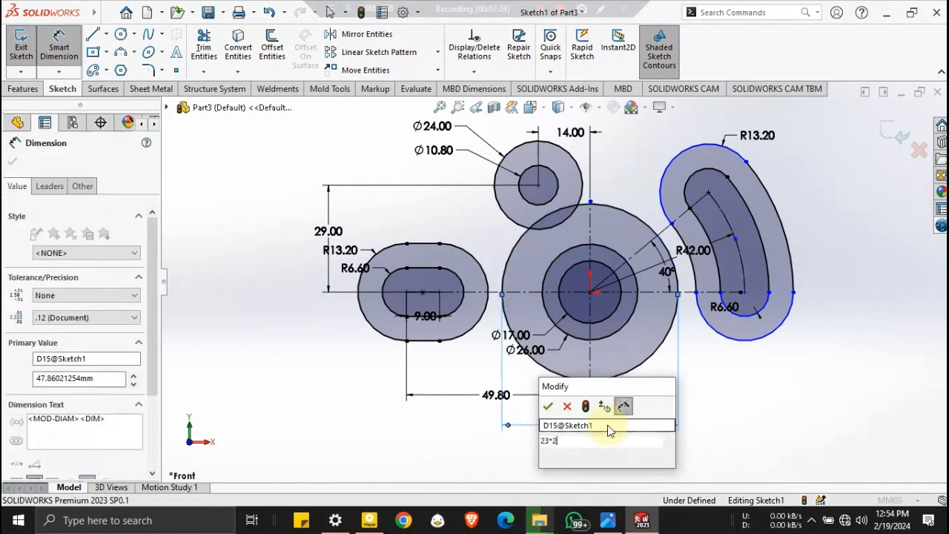
{"action": "key", "text": "Return"}
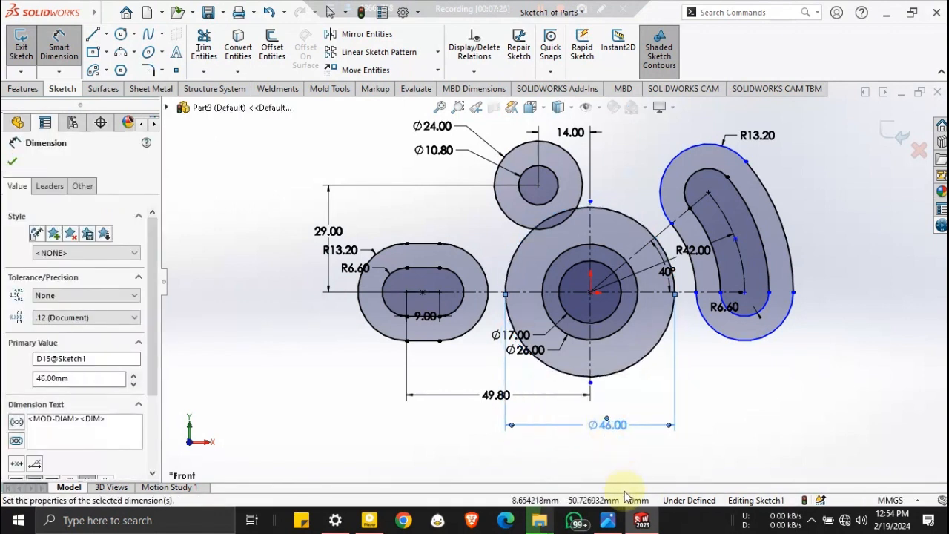
Following the reference drawing, sketch a line about 48.8 mm long tangent to the undersides of the 46 mm circle and the outer straight slot's far end arc.
{"action": "left_click", "coordinate": [607, 520]}
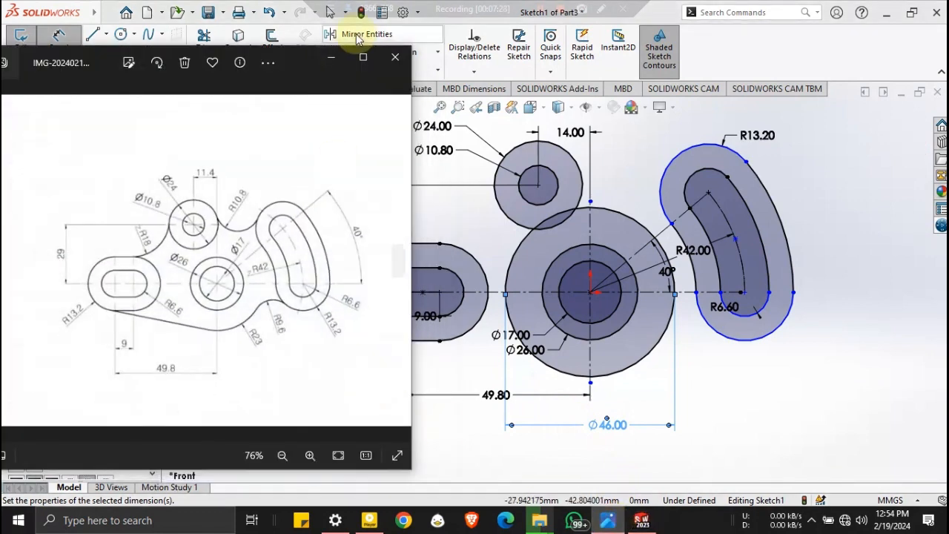
{"action": "left_click", "coordinate": [331, 58]}
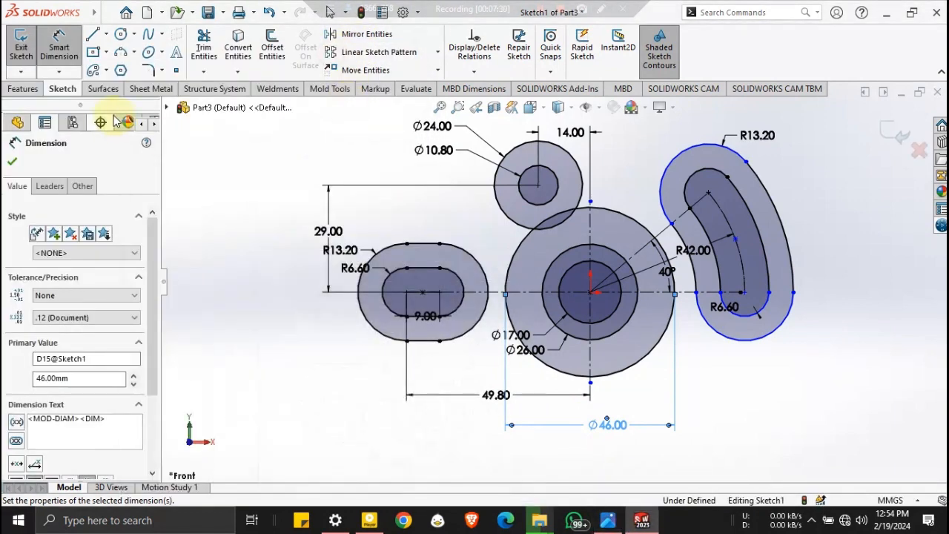
{"action": "key", "text": "l"}
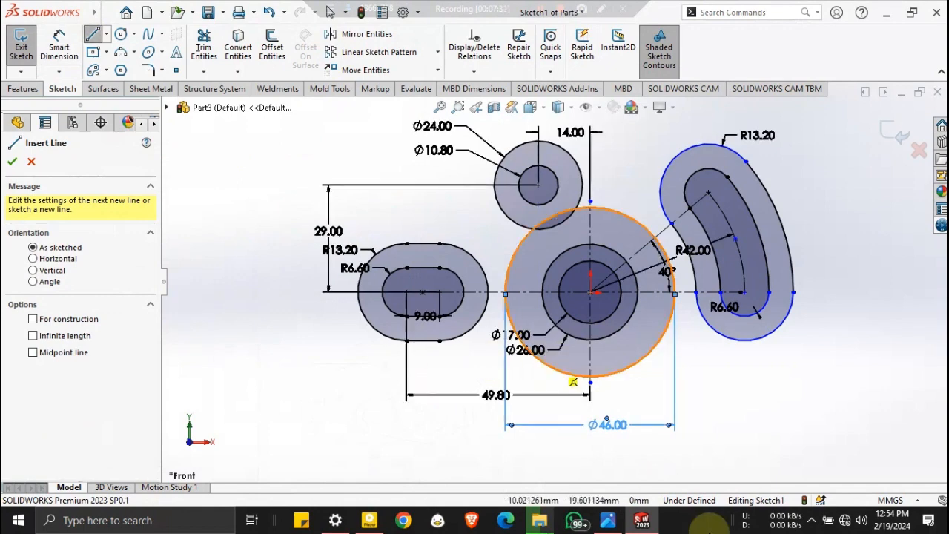
{"action": "left_click", "coordinate": [609, 520]}
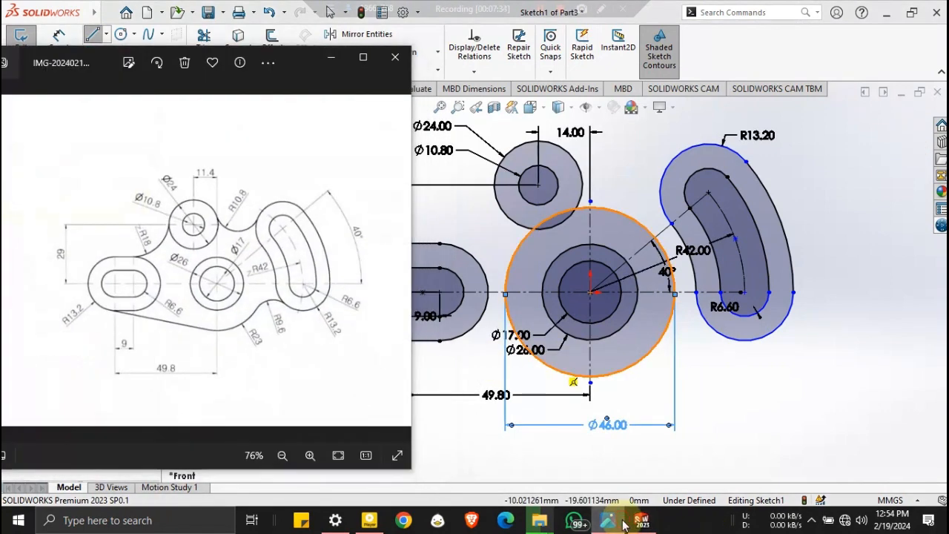
{"action": "left_click", "coordinate": [610, 521]}
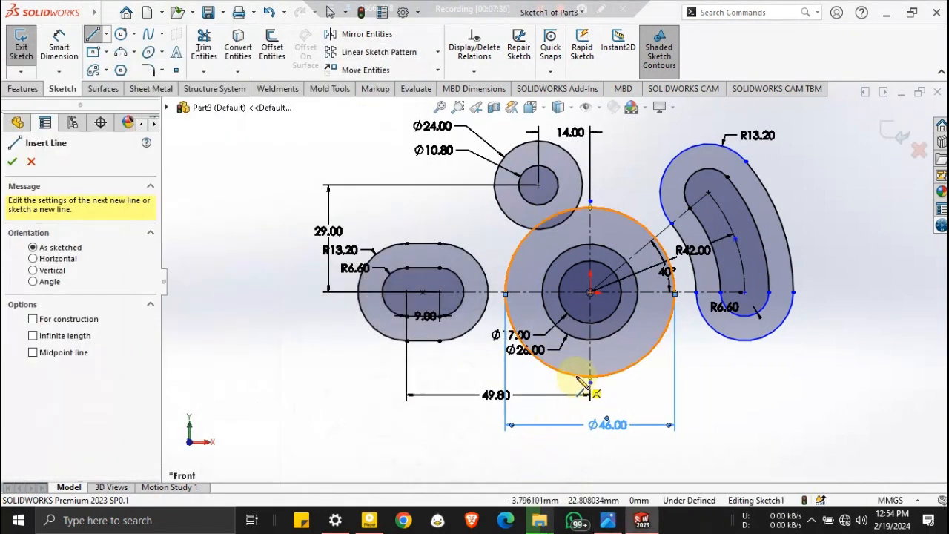
{"action": "left_click", "coordinate": [590, 382]}
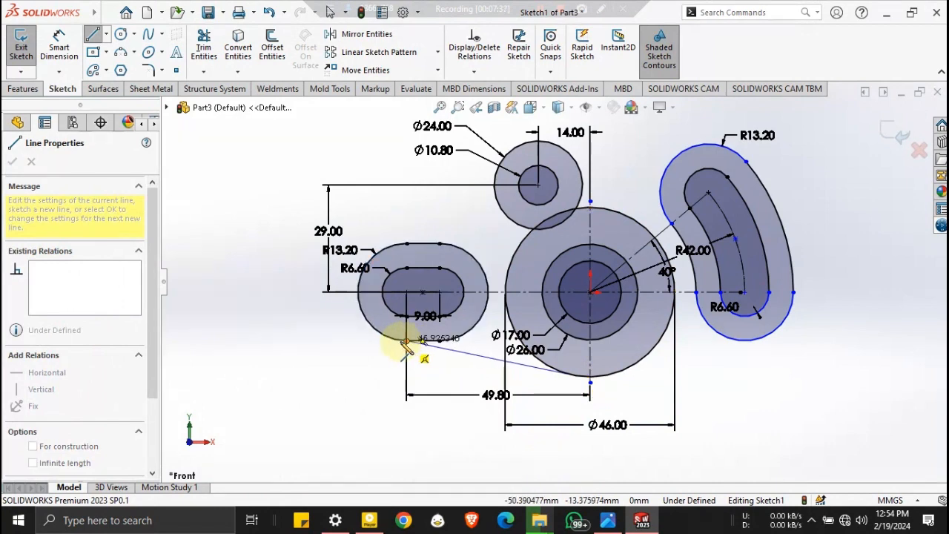
{"action": "left_click", "coordinate": [400, 342]}
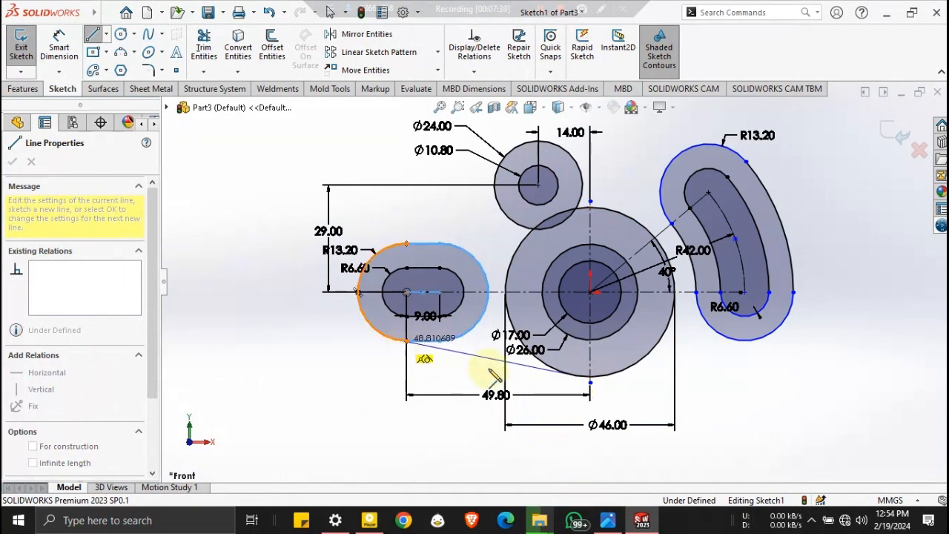
{"action": "key", "text": "Escape"}
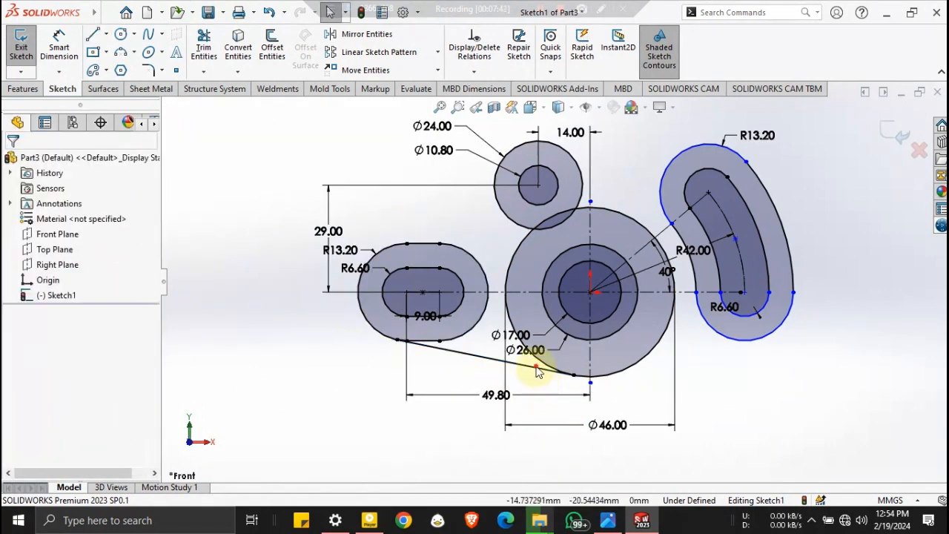
Use Add Relations to examine the relations between the lower tangent line and the 46 mm circle.
{"action": "left_click", "coordinate": [474, 73]}
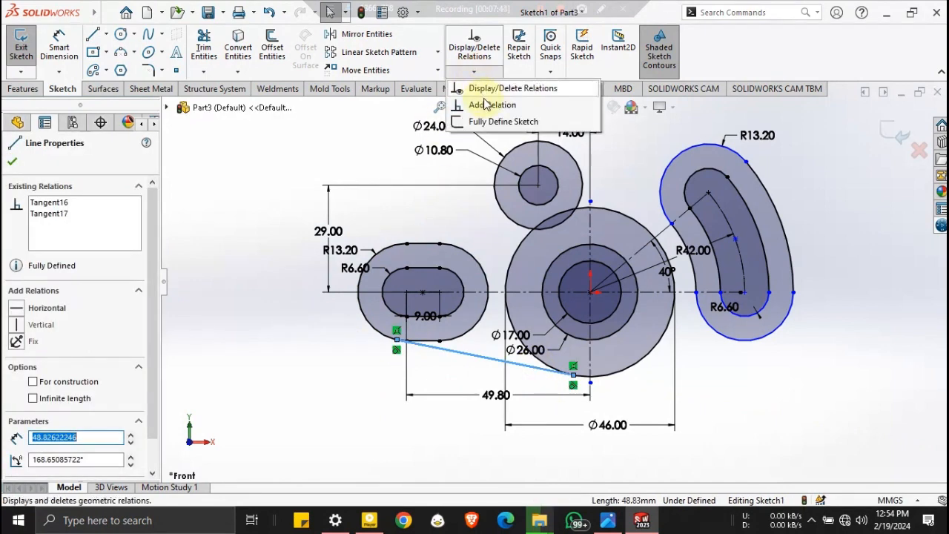
{"action": "left_click", "coordinate": [488, 105]}
{"action": "left_click", "coordinate": [624, 375]}
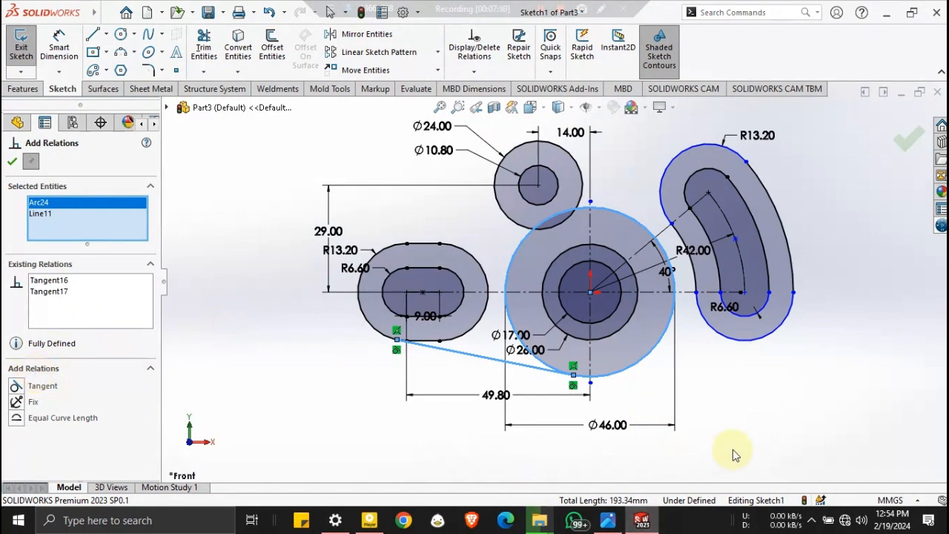
Consult the reference drawing, try a perimeter circle tangent to the 46 mm circle and the outer curved slot's lower end, and undo it.
{"action": "left_click", "coordinate": [607, 520]}
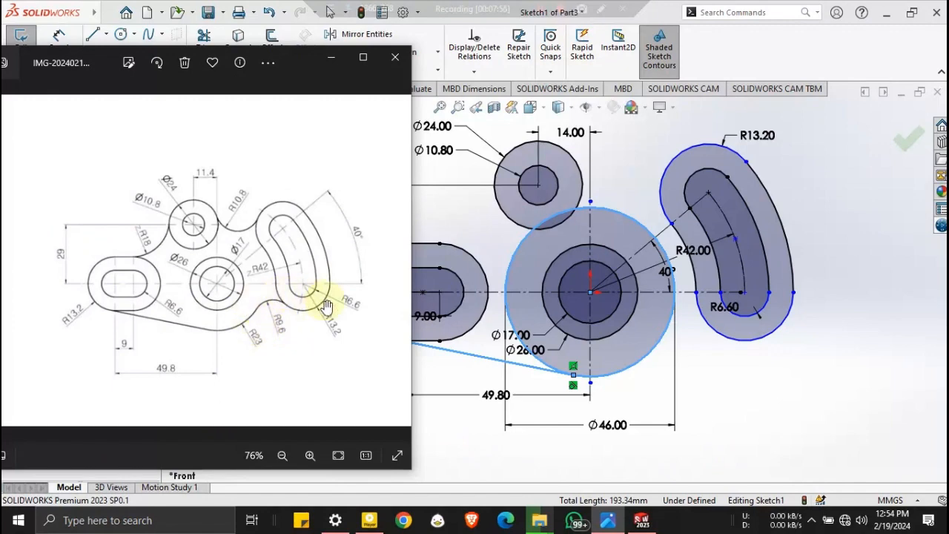
{"action": "left_click", "coordinate": [752, 399]}
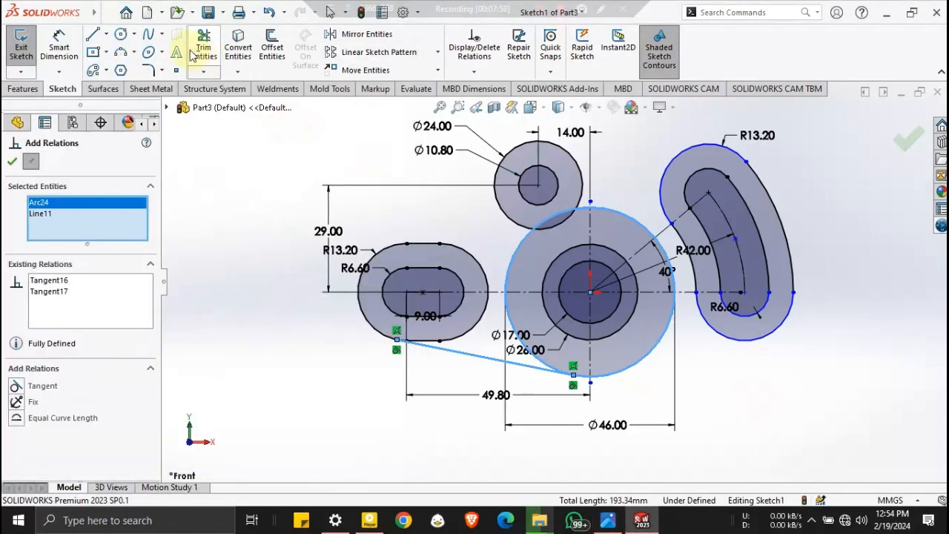
{"action": "left_click", "coordinate": [134, 34]}
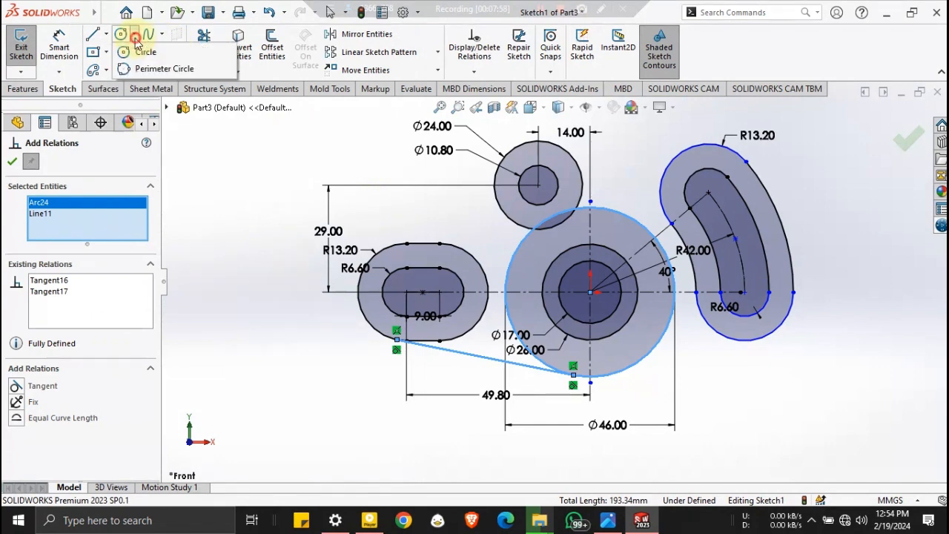
{"action": "left_click", "coordinate": [157, 65]}
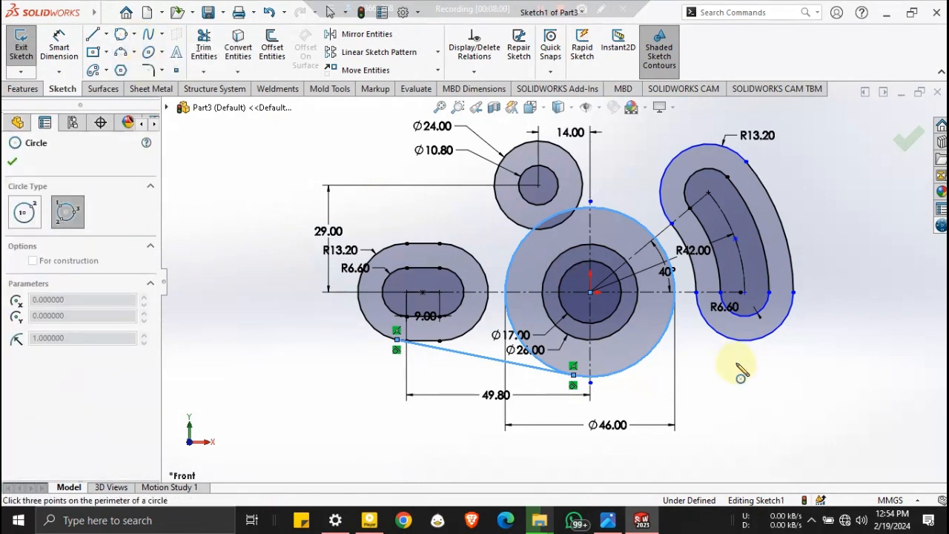
{"action": "left_click", "coordinate": [660, 339]}
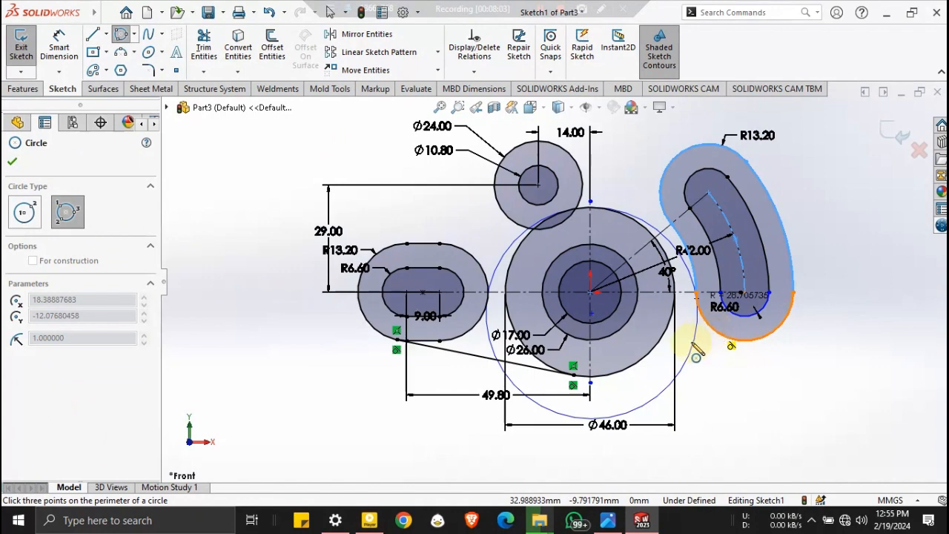
{"action": "left_click", "coordinate": [699, 350]}
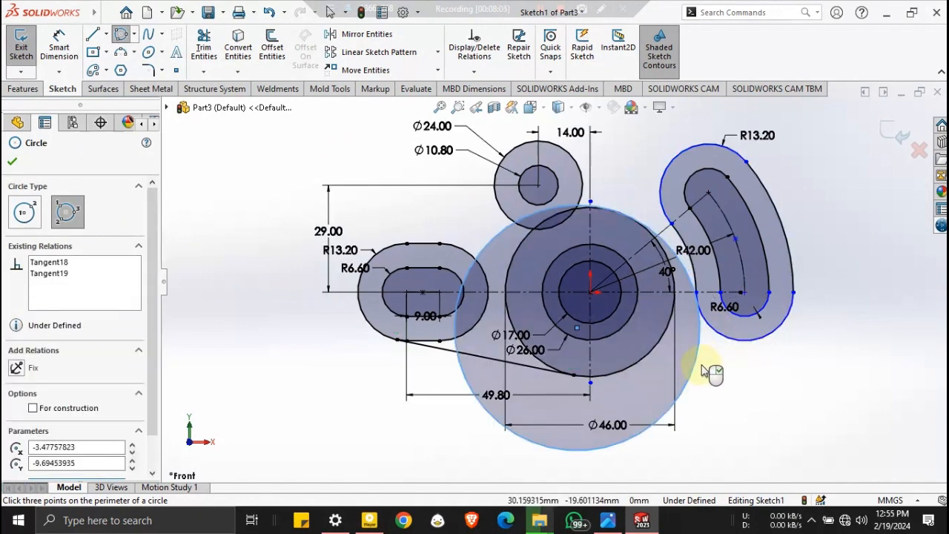
{"action": "key", "text": "Escape"}
{"action": "key", "text": "ctrl+z"}
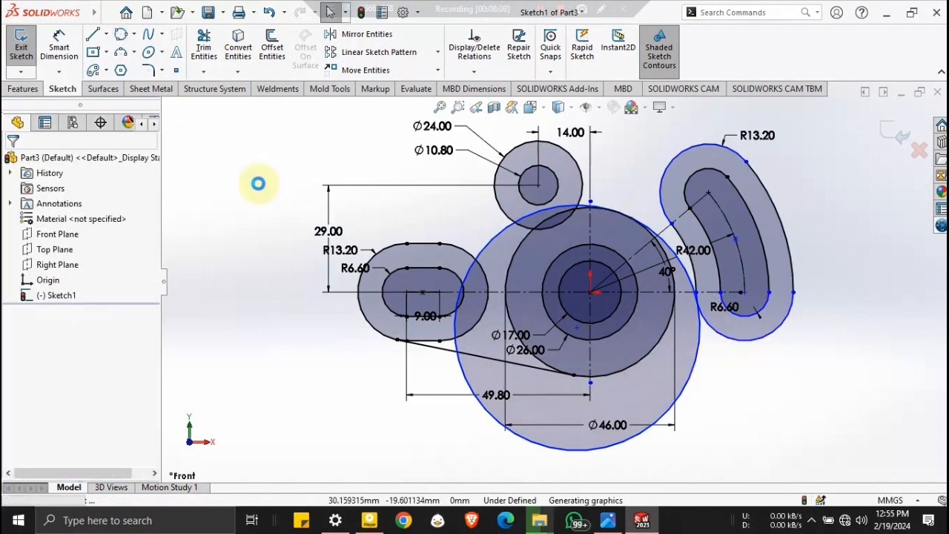
Sketch a perimeter circle below the plate, touching the 46 mm circle and the outer curved slot's lower end arc, and reopen the reference drawing.
{"action": "left_click", "coordinate": [117, 38]}
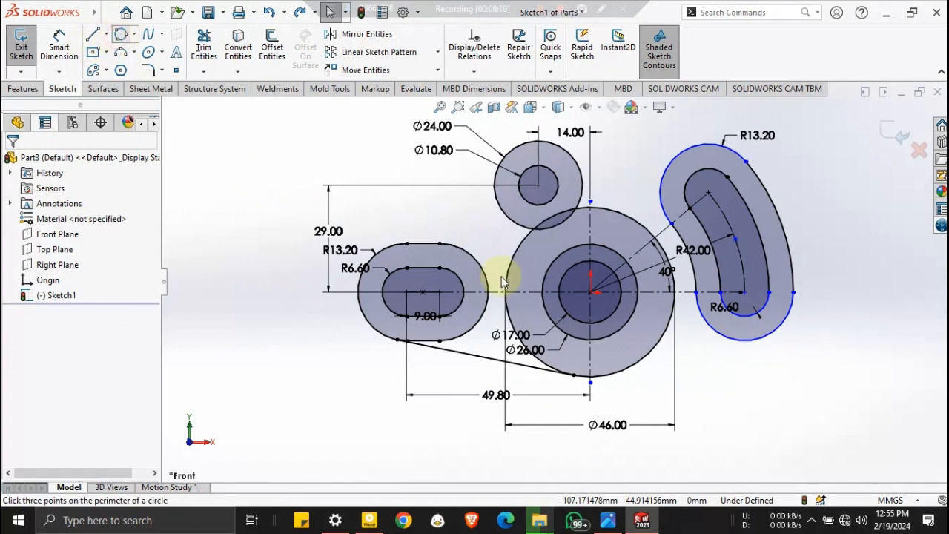
{"action": "left_click", "coordinate": [720, 335]}
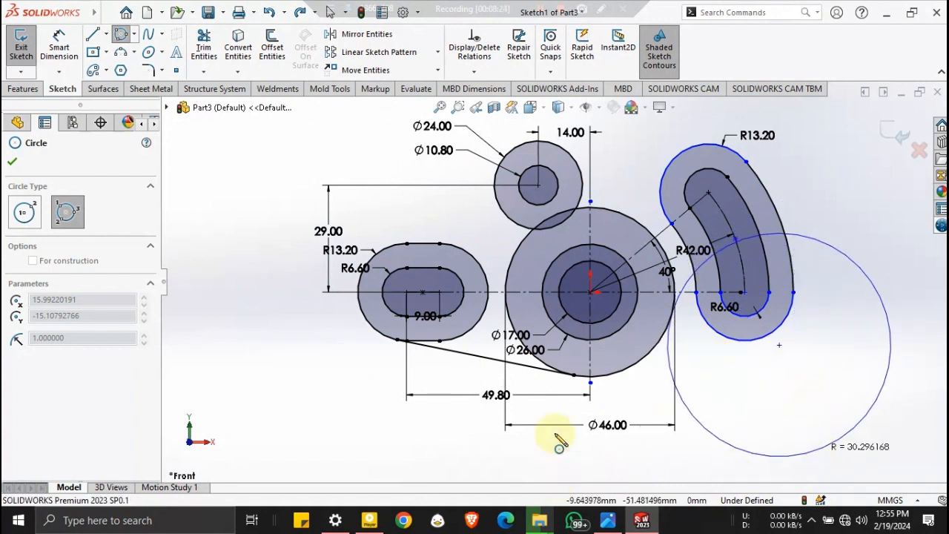
{"action": "left_click", "coordinate": [544, 381]}
{"action": "key", "text": "Escape"}
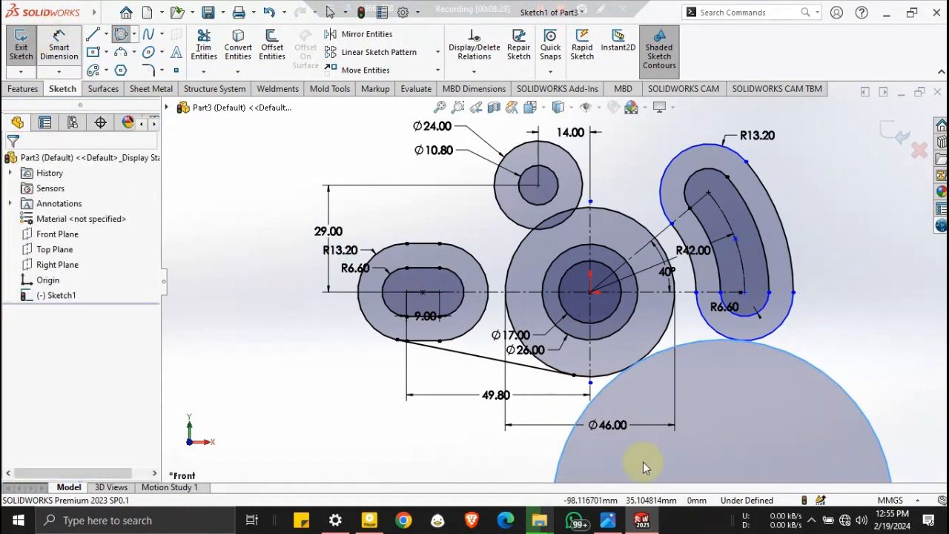
{"action": "left_click", "coordinate": [610, 520]}
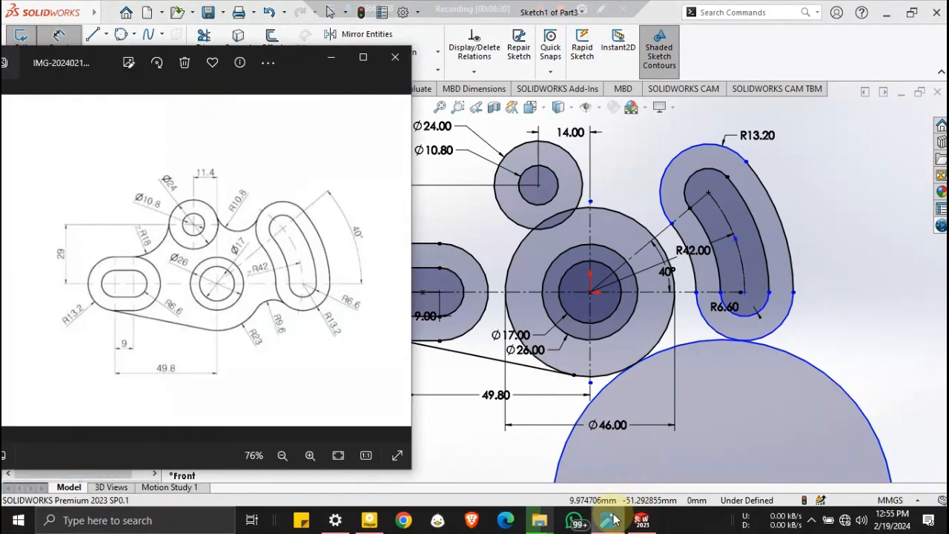
Dimension the diameter of the perimeter circle below the plate and set it to 9.6 mm.
{"action": "left_click", "coordinate": [810, 365]}
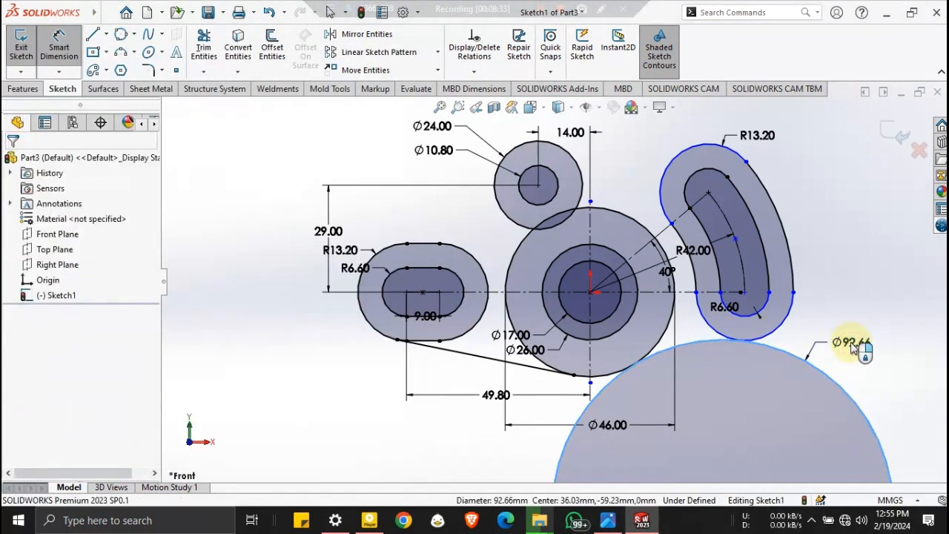
{"action": "left_click", "coordinate": [852, 347]}
{"action": "type", "text": "9.6"}
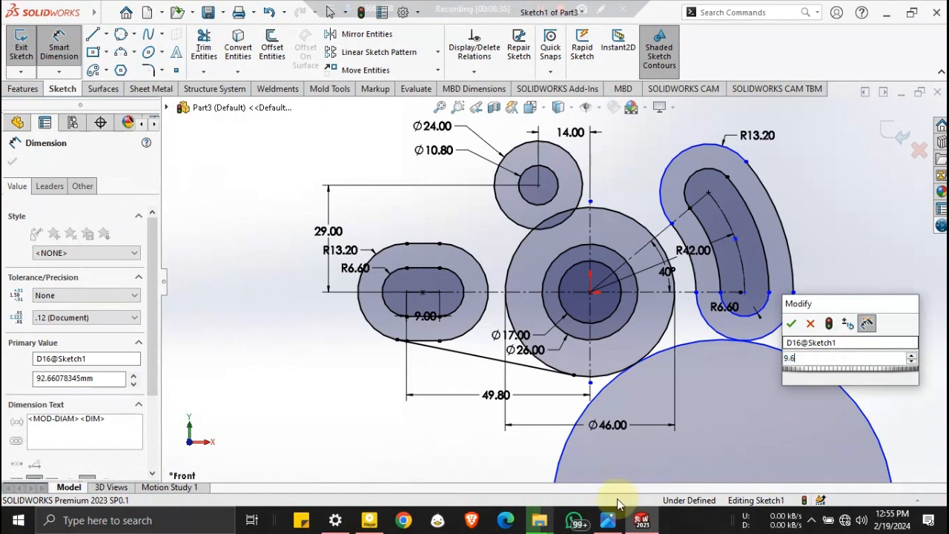
{"action": "key", "text": "Return"}
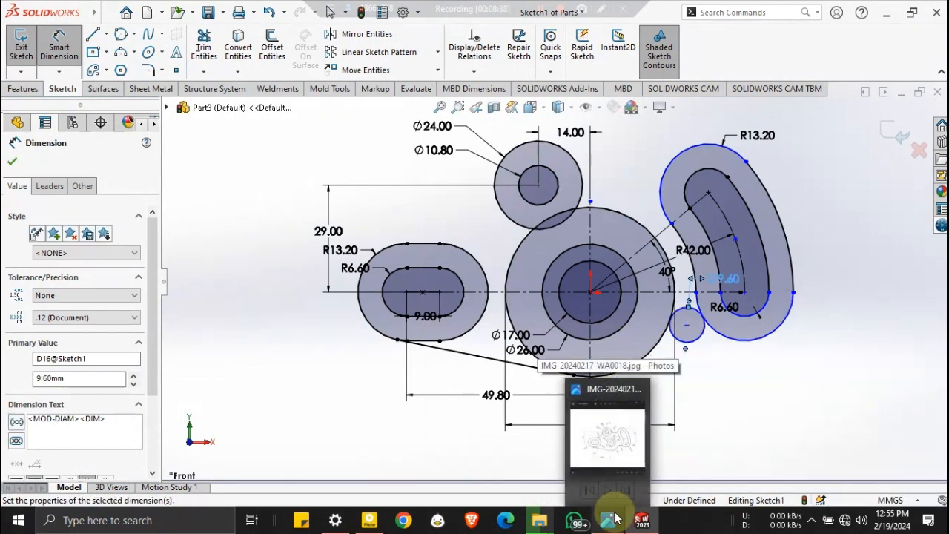
Check the blend radius in the reference drawing and set the lower tangent circle's diameter to 19.2 mm.
{"action": "left_click", "coordinate": [613, 519]}
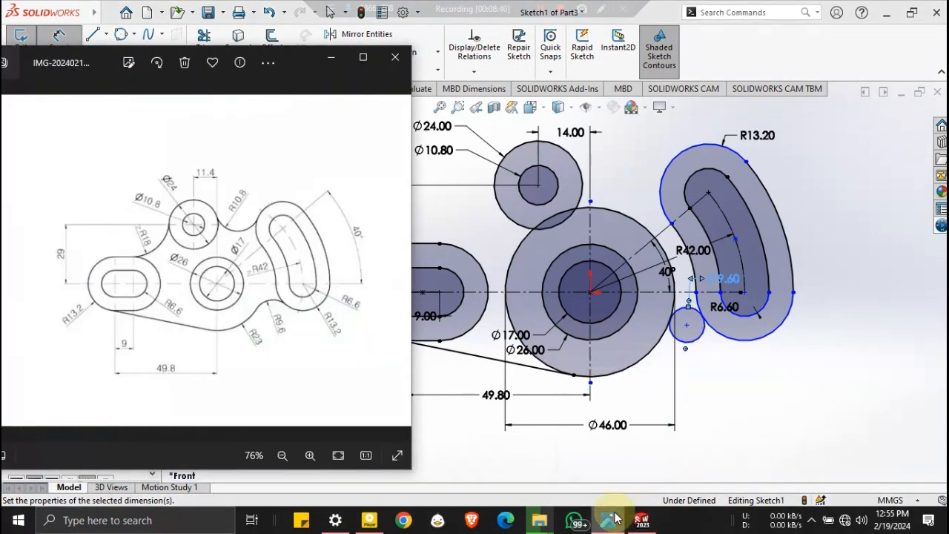
{"action": "left_click", "coordinate": [729, 280]}
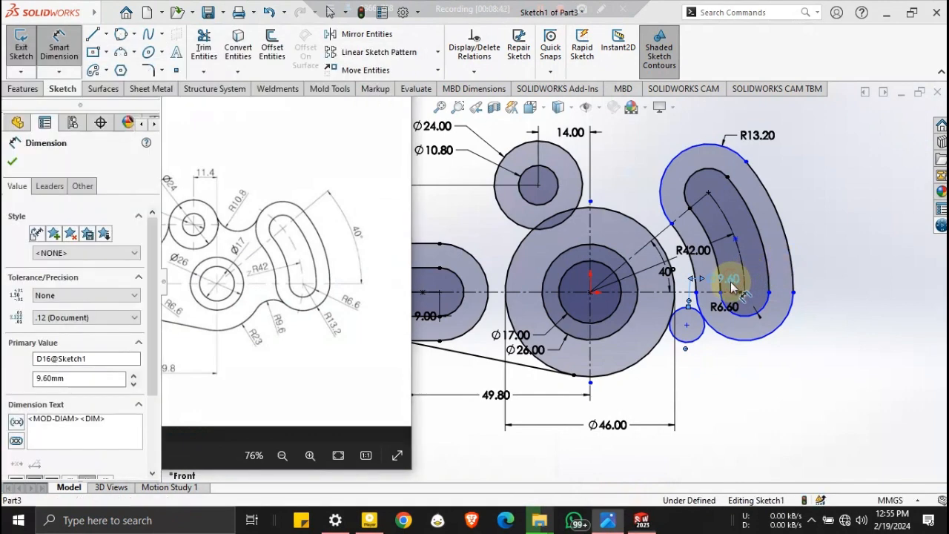
{"action": "double_click", "coordinate": [730, 279]}
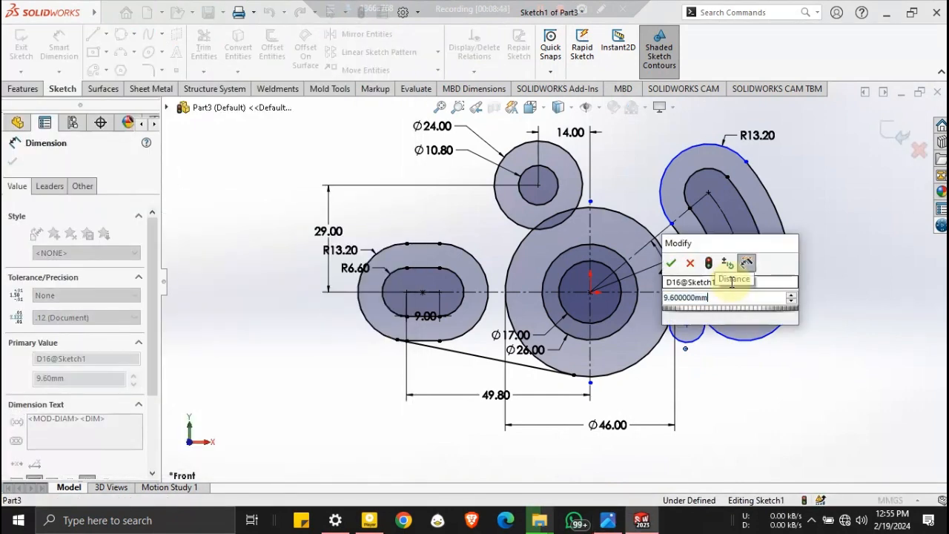
{"action": "key", "text": "Return"}
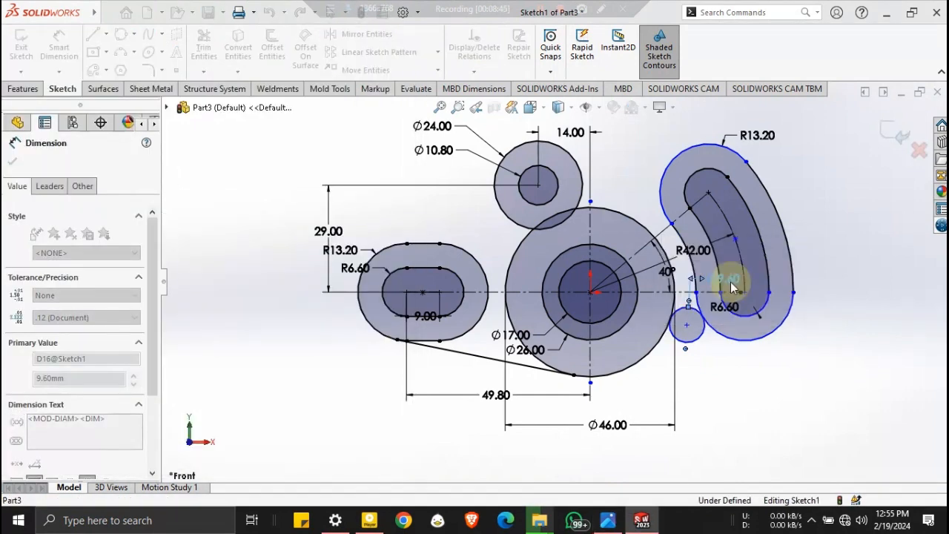
Following the reference drawing, sketch a perimeter circle about 30.7 mm in diameter tangent to the 24 mm circle and the outer curved slot's upper end.
{"action": "left_click", "coordinate": [608, 519]}
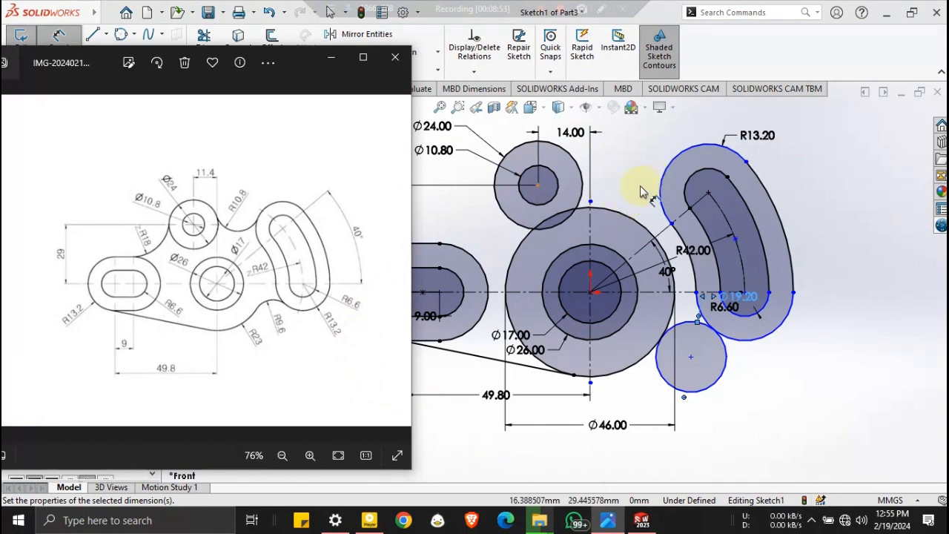
{"action": "left_click", "coordinate": [322, 58]}
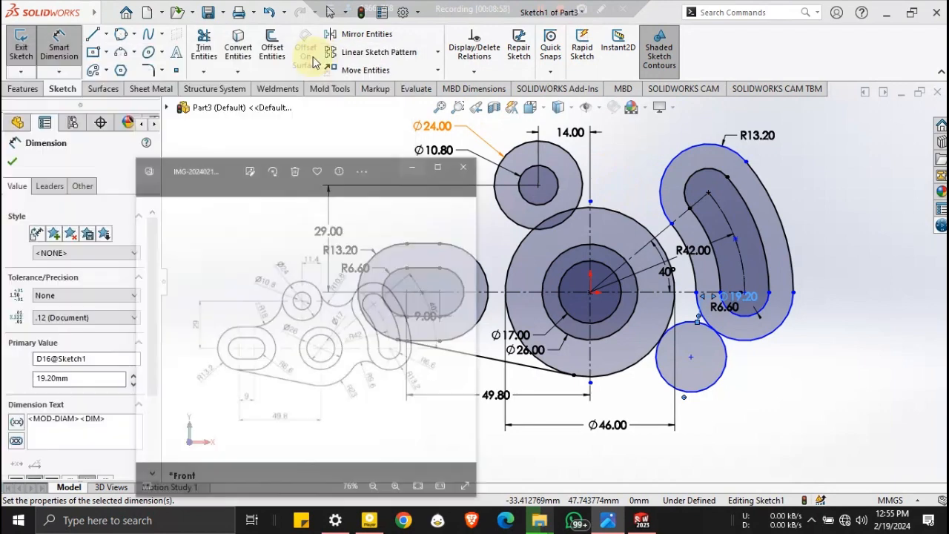
{"action": "left_click", "coordinate": [128, 39]}
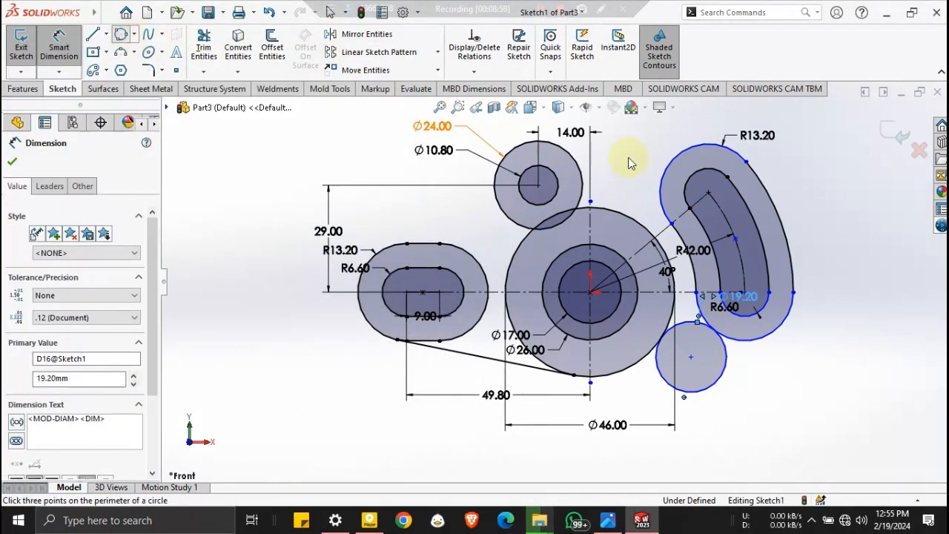
{"action": "left_click", "coordinate": [582, 164]}
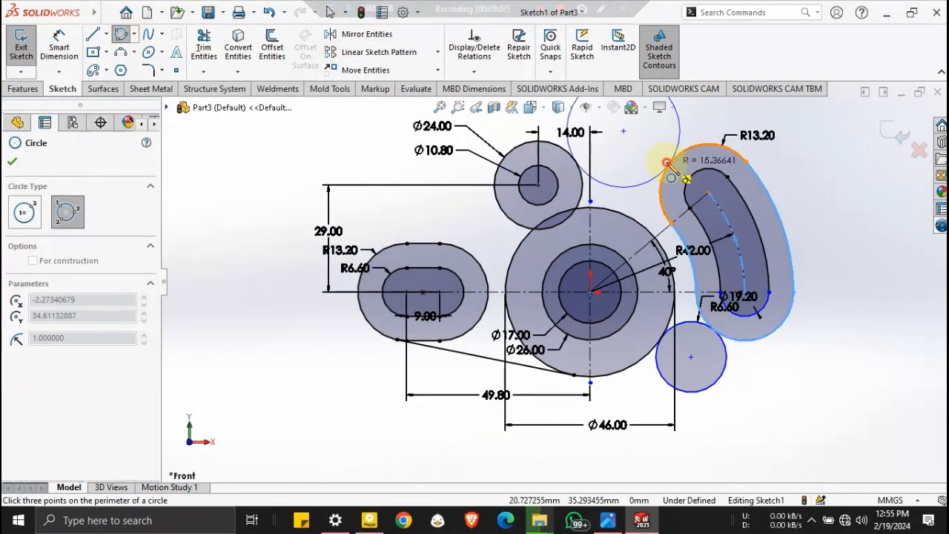
{"action": "left_click", "coordinate": [667, 163]}
{"action": "left_click", "coordinate": [669, 168]}
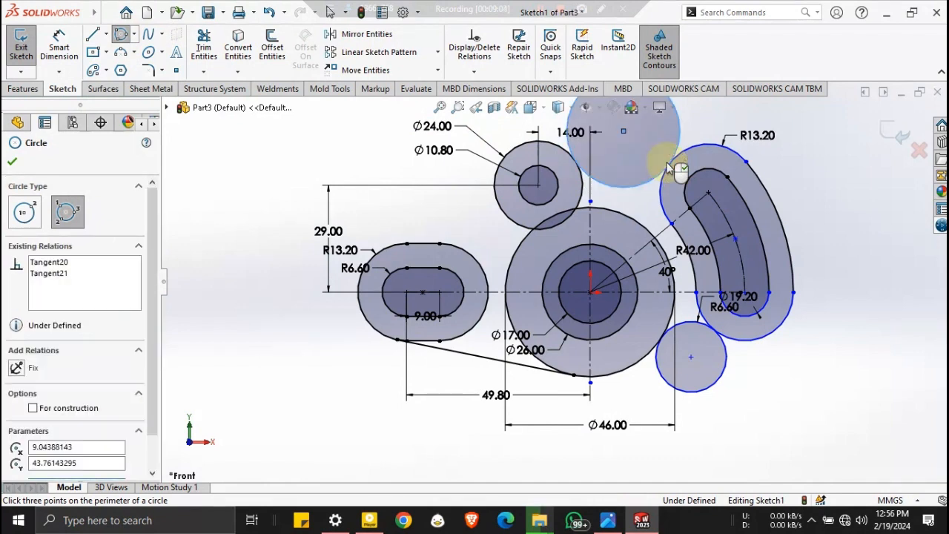
Check the upper blend radius in the reference drawing and dimension the new upper tangent circle's diameter as 10.8*2 mm.
{"action": "left_click", "coordinate": [621, 523]}
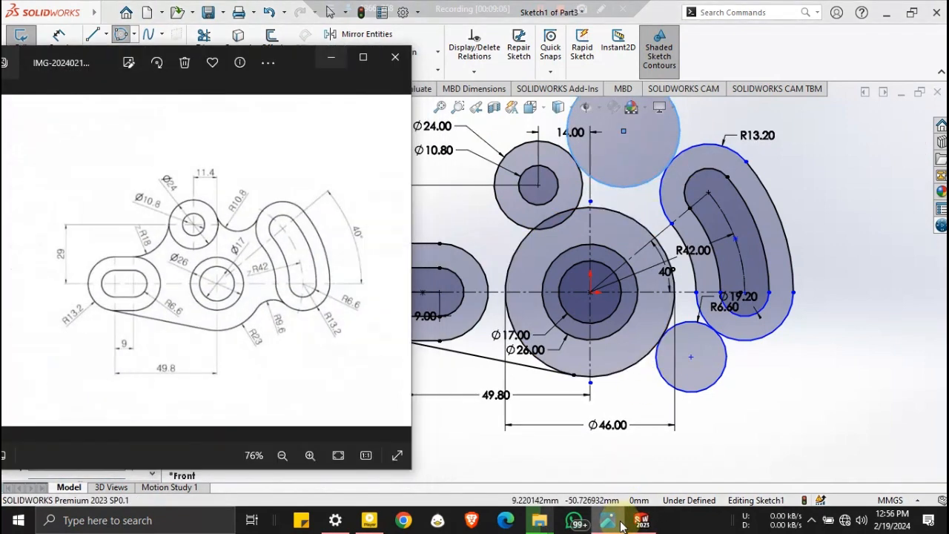
{"action": "left_click", "coordinate": [333, 63]}
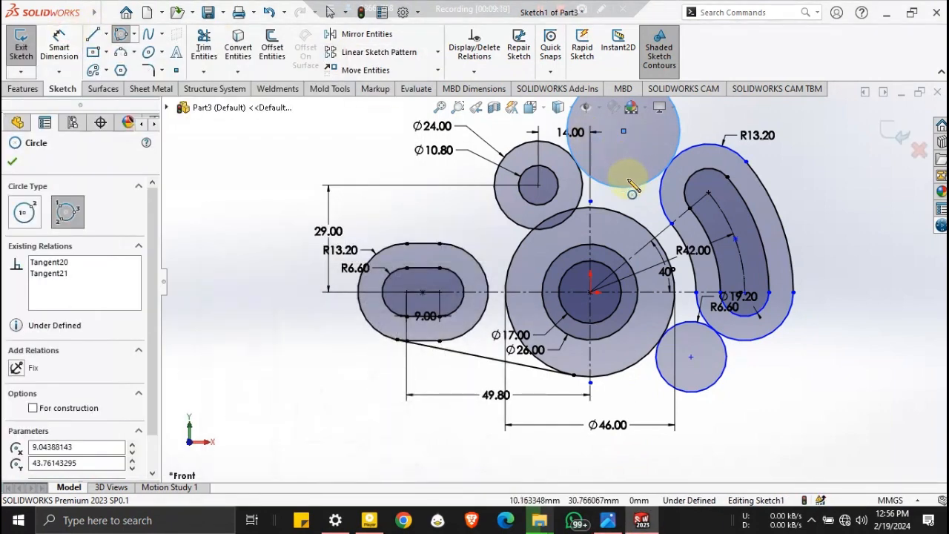
{"action": "left_click", "coordinate": [630, 185]}
{"action": "left_click", "coordinate": [59, 41]}
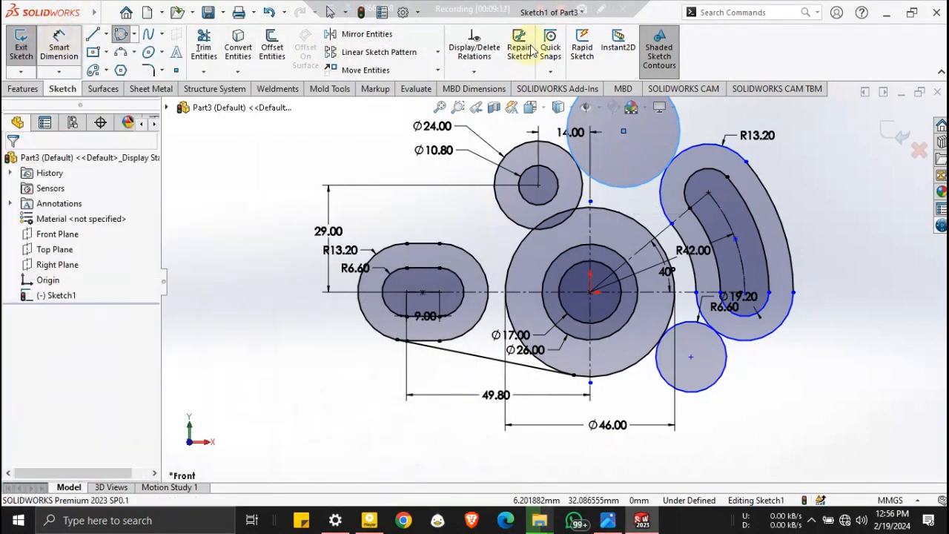
{"action": "left_click", "coordinate": [683, 142]}
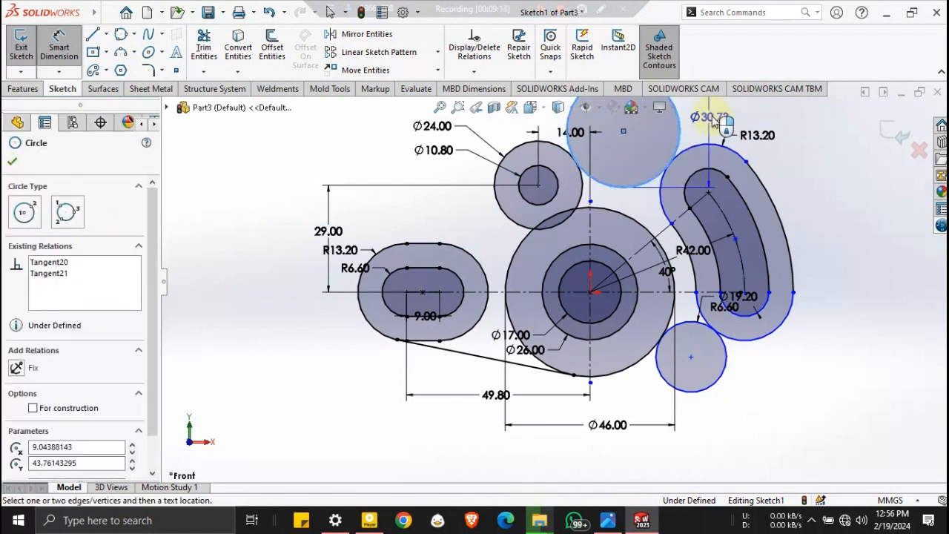
{"action": "left_click", "coordinate": [720, 110]}
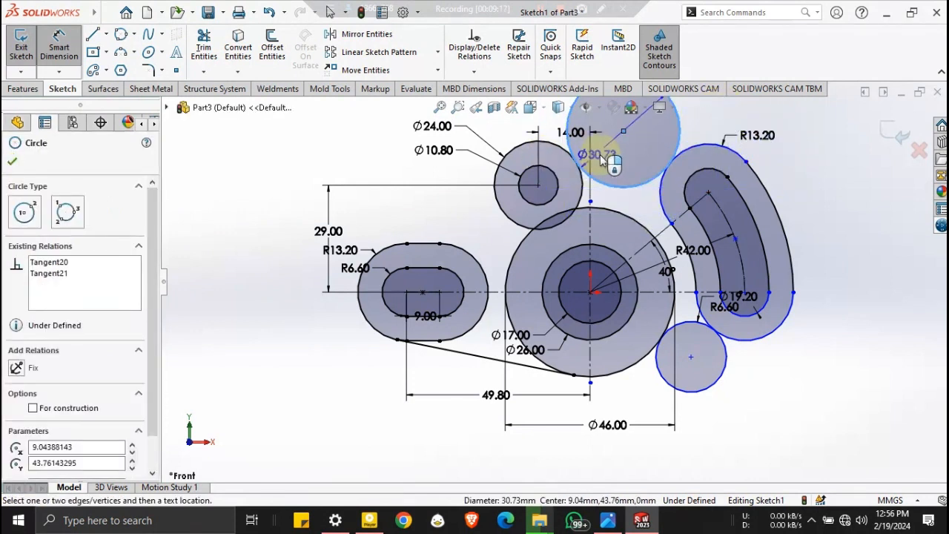
{"action": "key", "text": "Escape"}
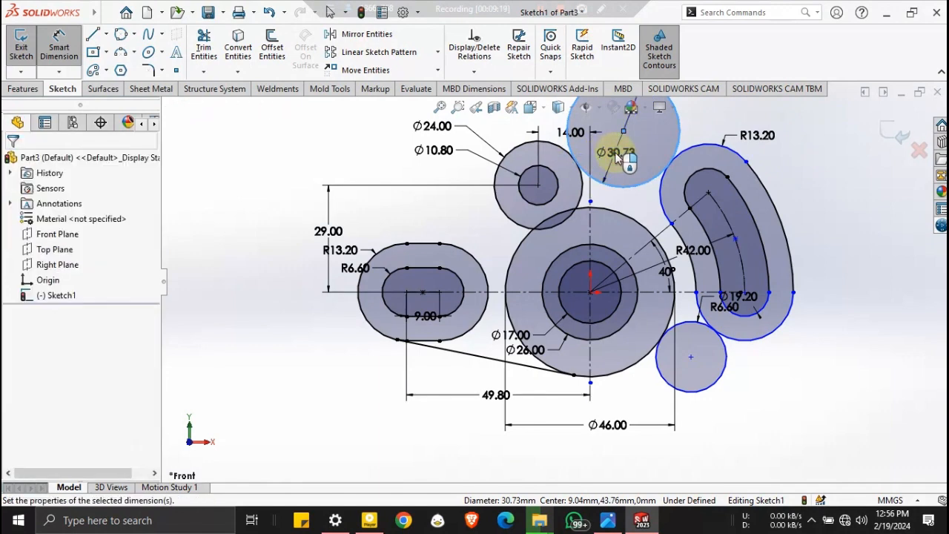
{"action": "left_click", "coordinate": [617, 157]}
{"action": "type", "text": "10.8*2"}
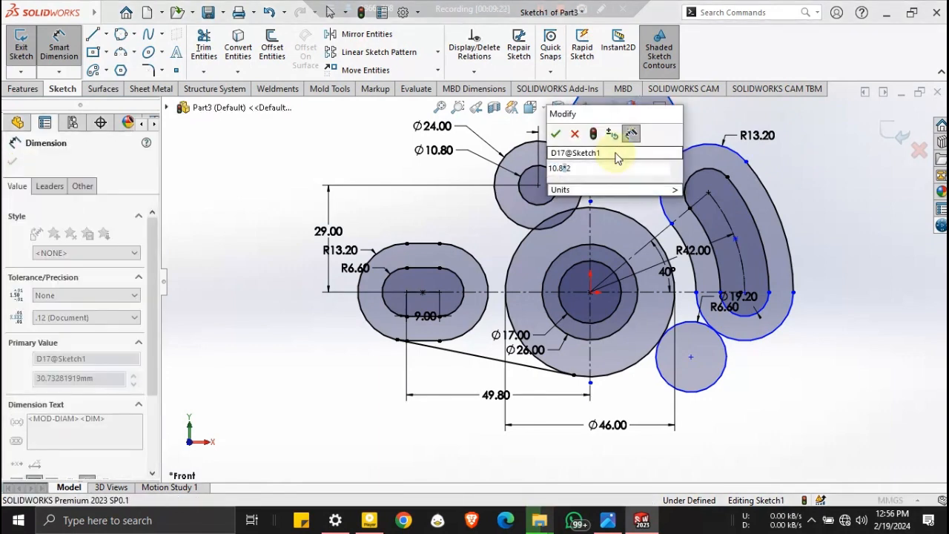